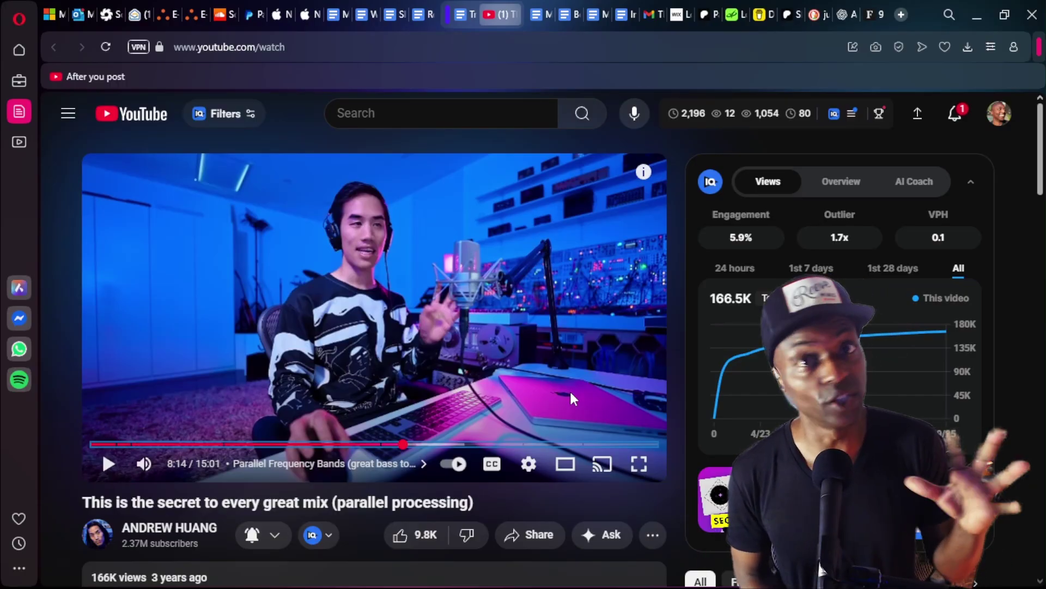
Step: Rewind and replay the parallel-processing video around the DAW bass-split rack screen
click(439, 269)
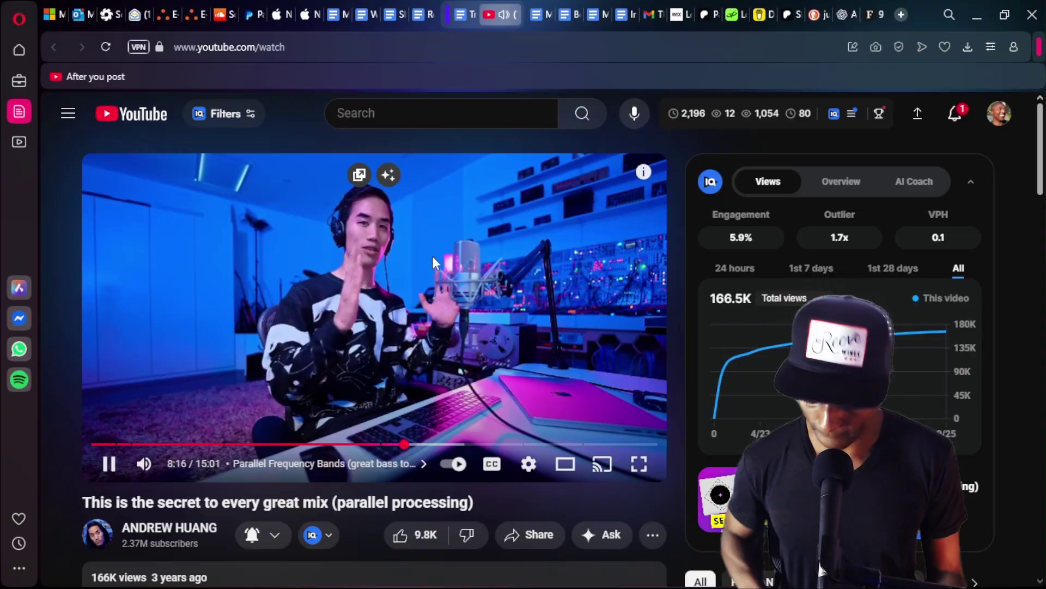
key(Left)
key(Left)
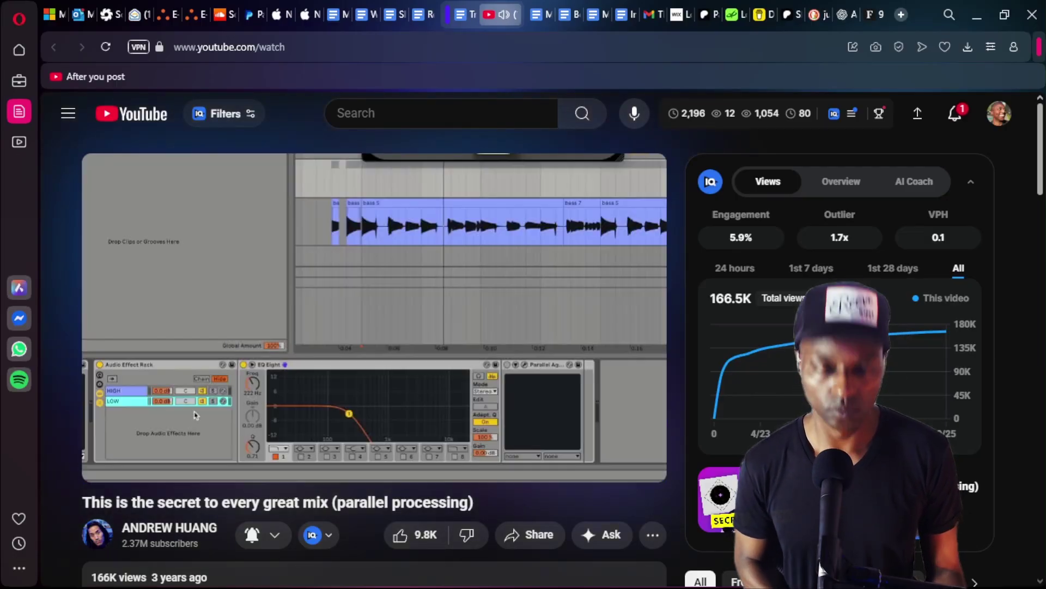
click(433, 258)
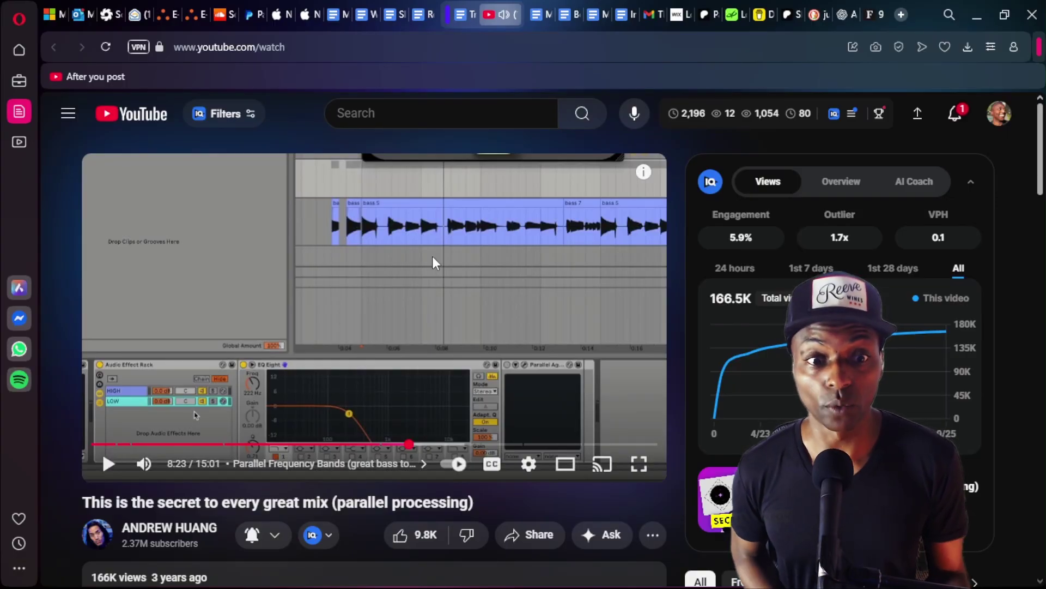
mouse_move(460, 248)
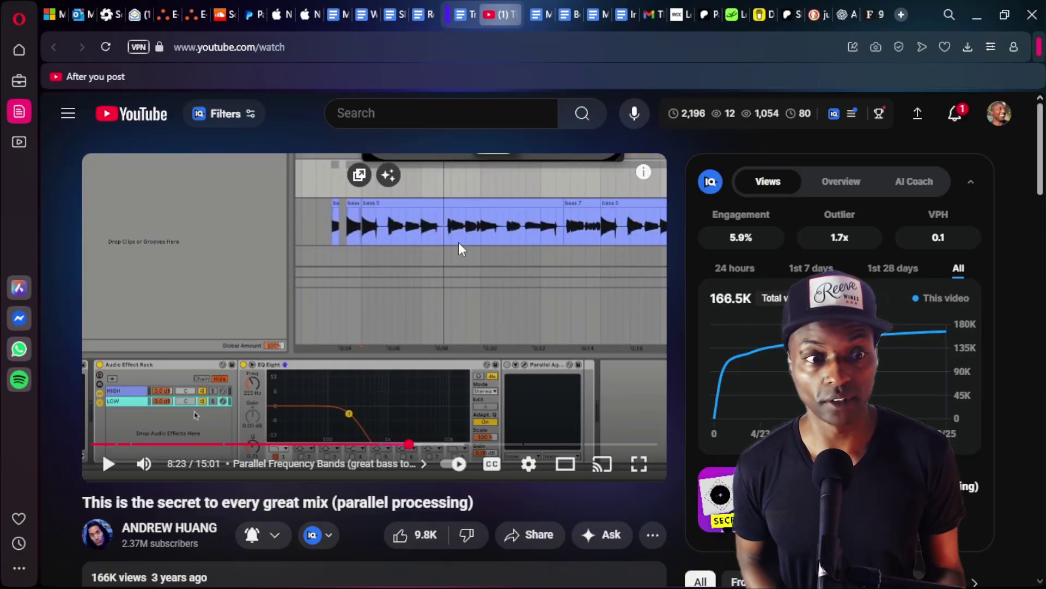
click(448, 331)
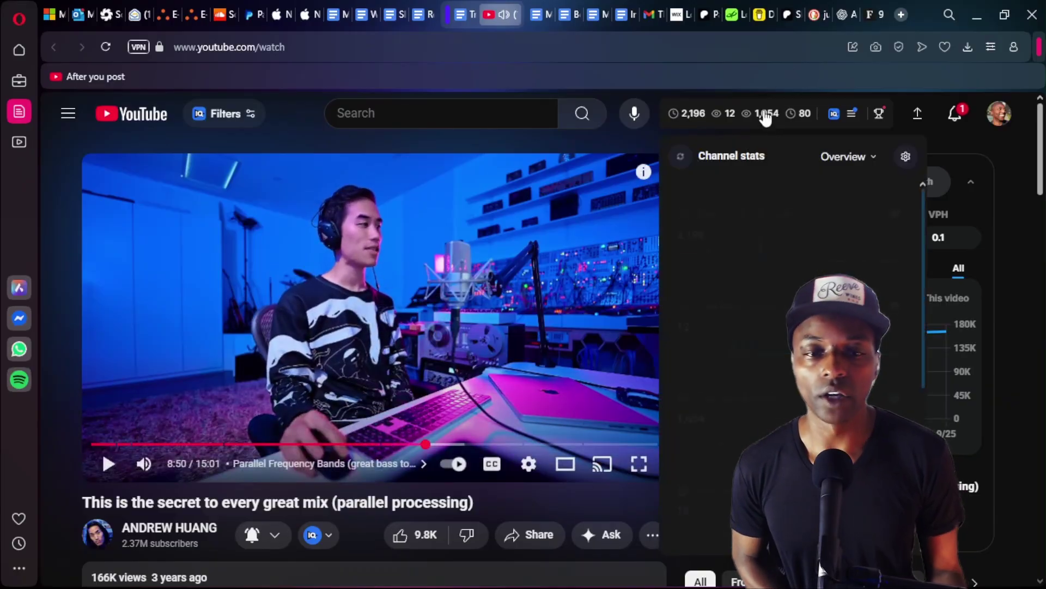
Step: Rewind to 8:17, replay, and pause at 8:26 on the HIGH/LOW rack with EQ Eight
key(Left)
key(Left)
key(Left)
key(Left)
key(Left)
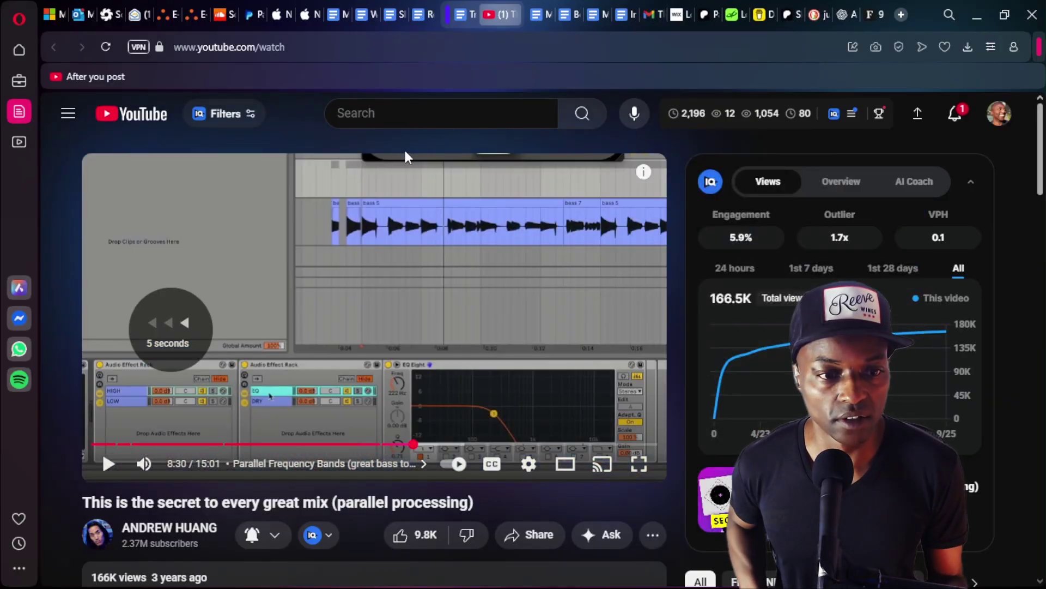
key(Left)
key(space)
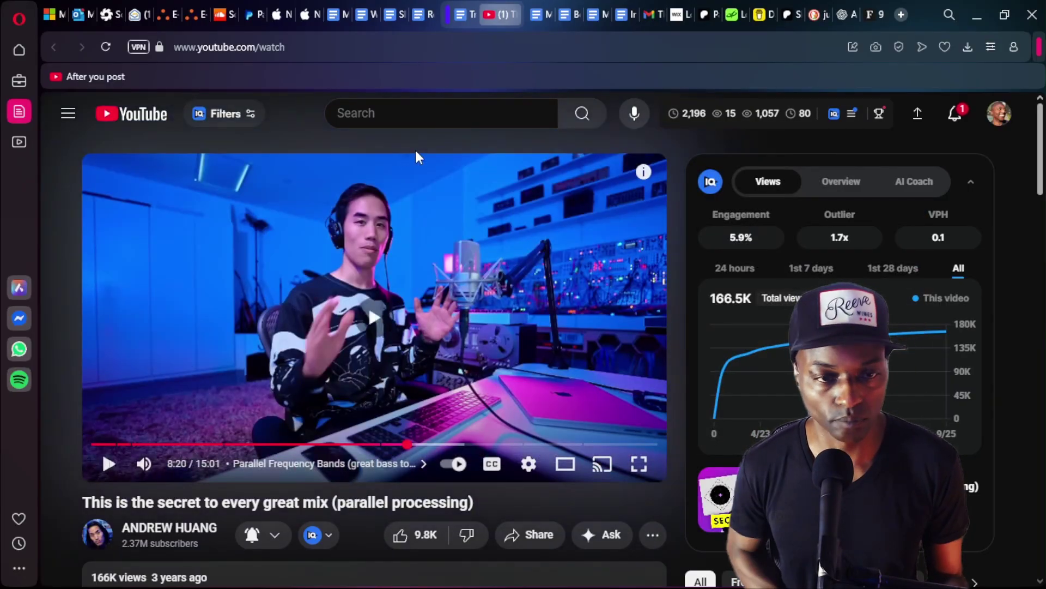
key(space)
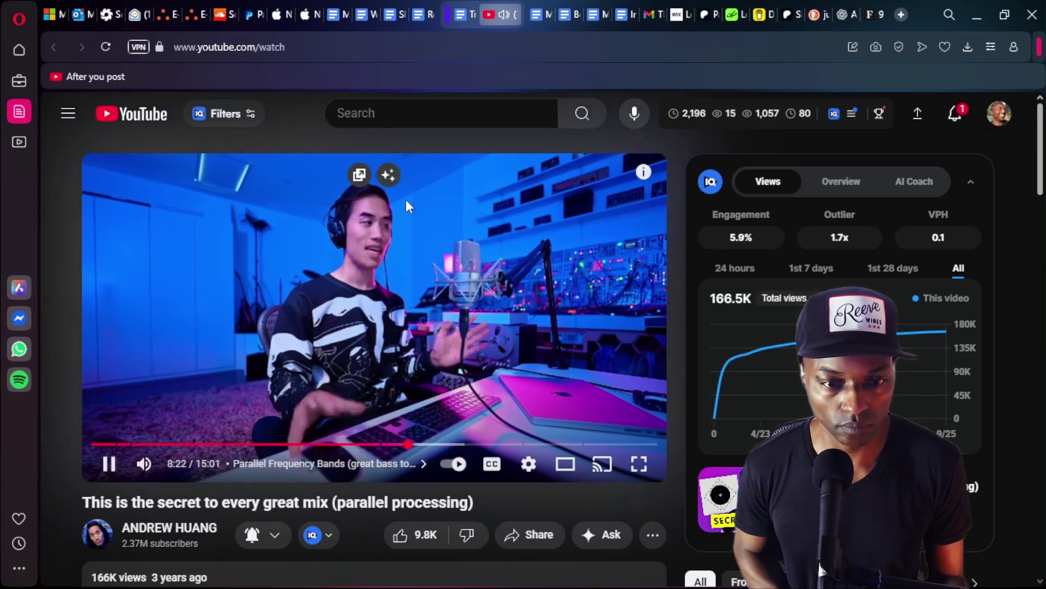
key(Left)
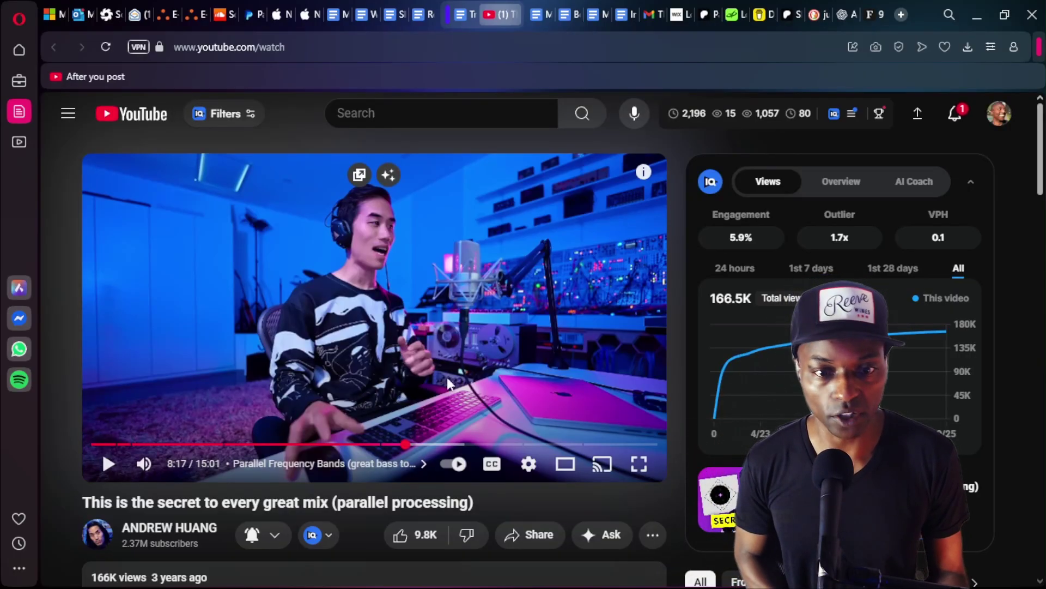
click(388, 337)
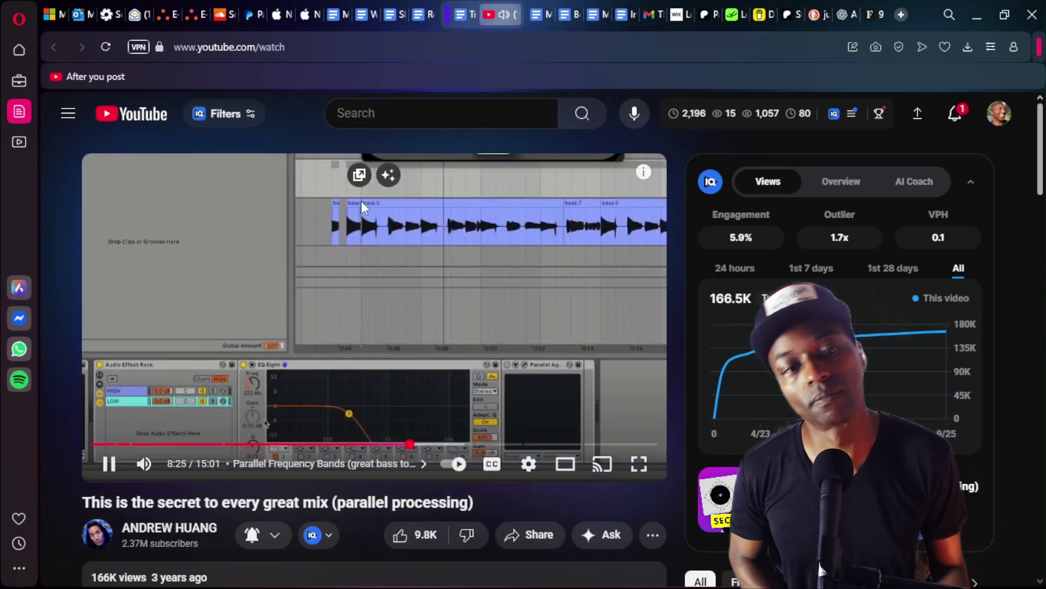
click(359, 267)
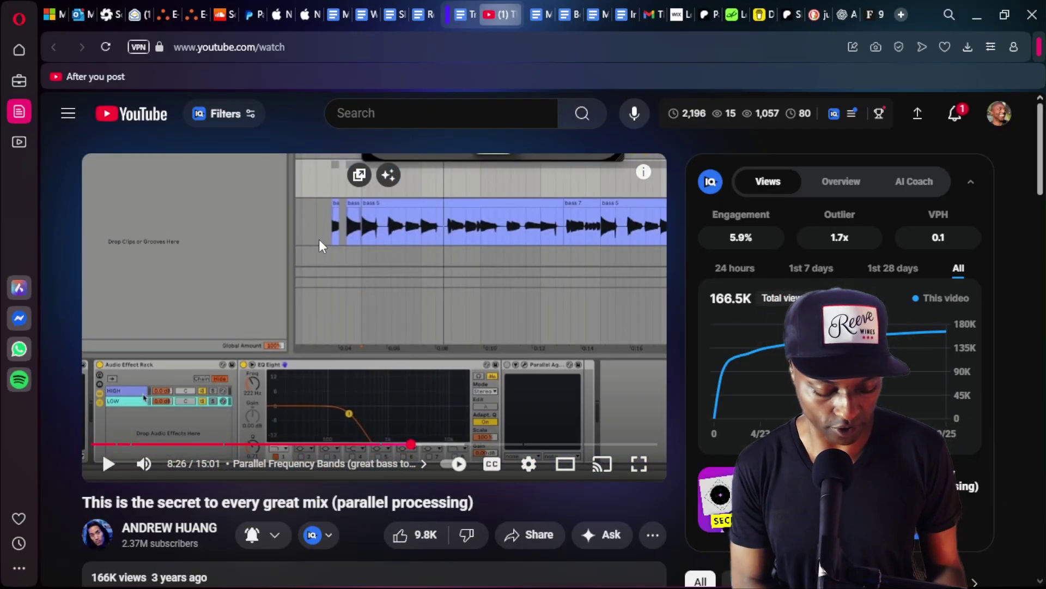
Step: Unfold the BS FM COPY combinator and its Algoritm synth to inspect them, then fold both back up
key(alt+Tab)
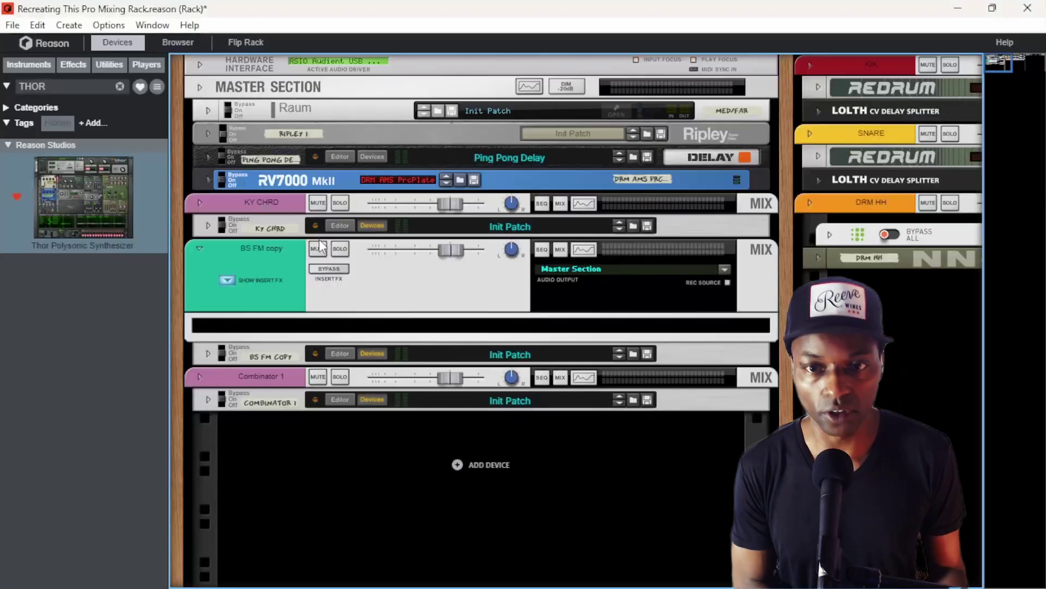
click(295, 259)
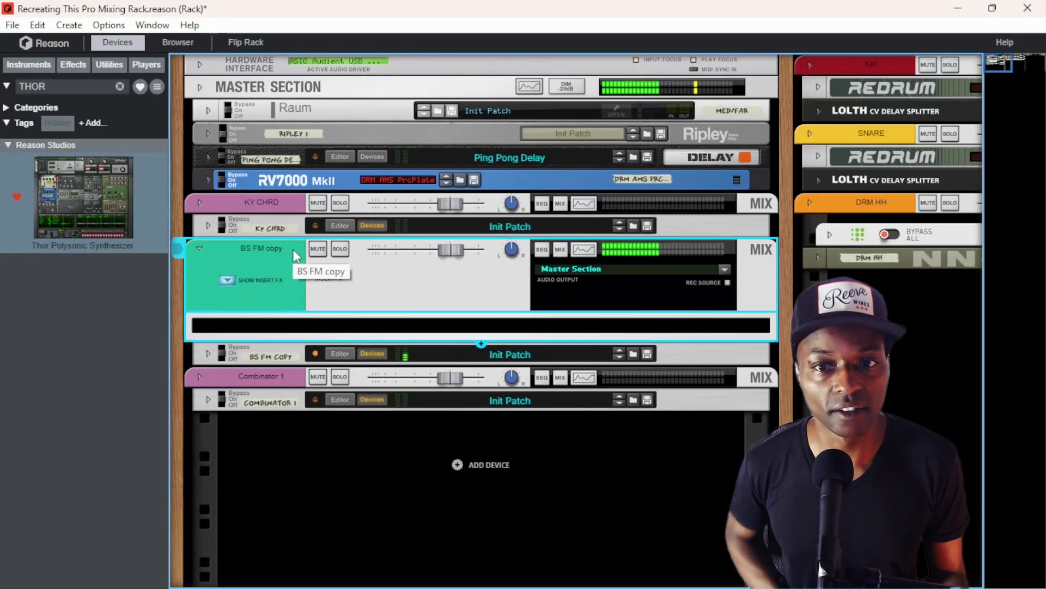
click(207, 354)
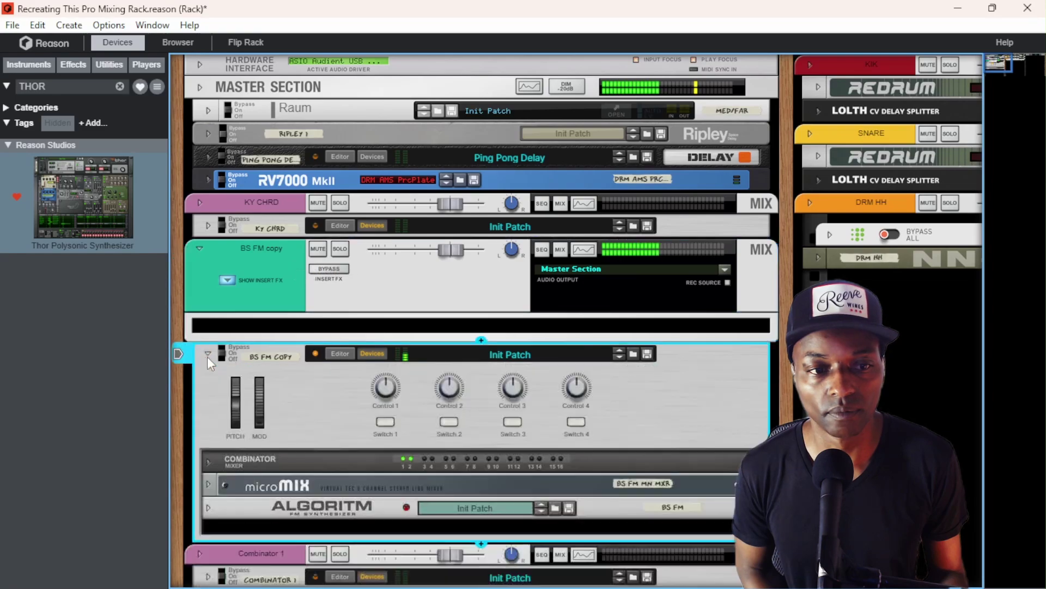
click(209, 509)
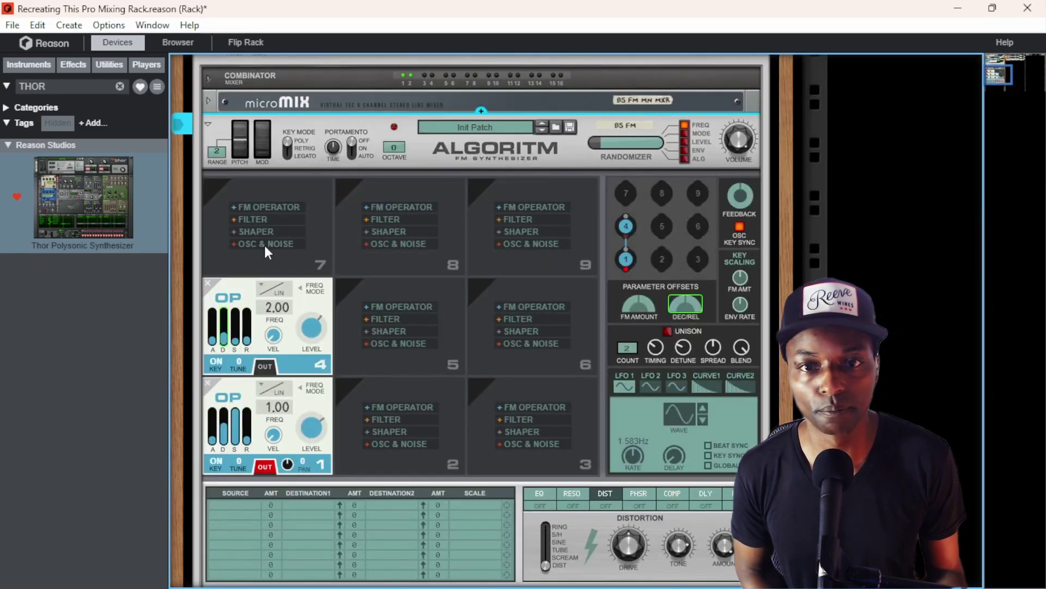
click(208, 123)
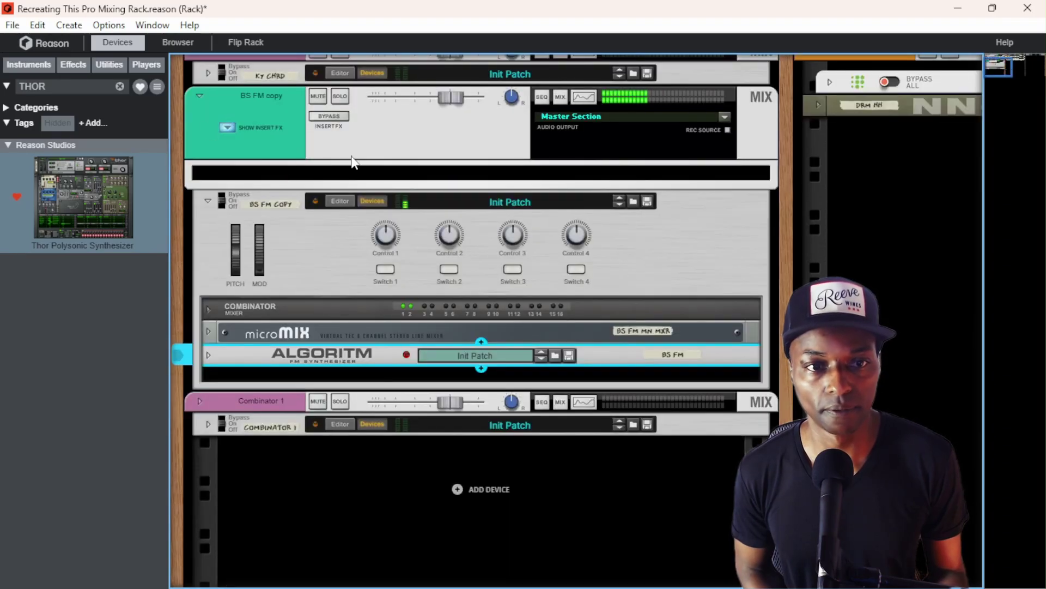
click(209, 201)
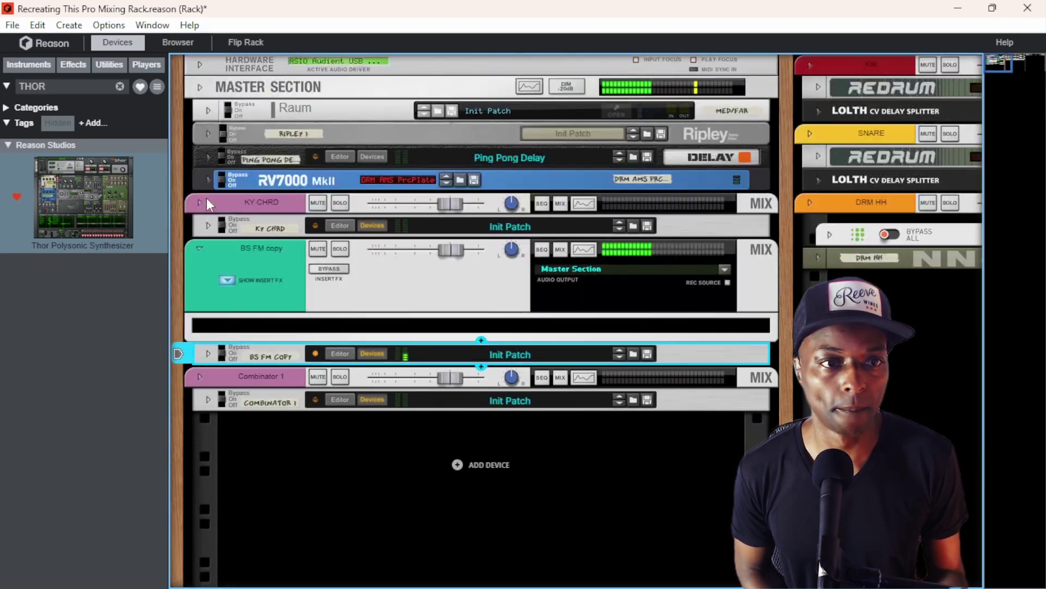
click(350, 315)
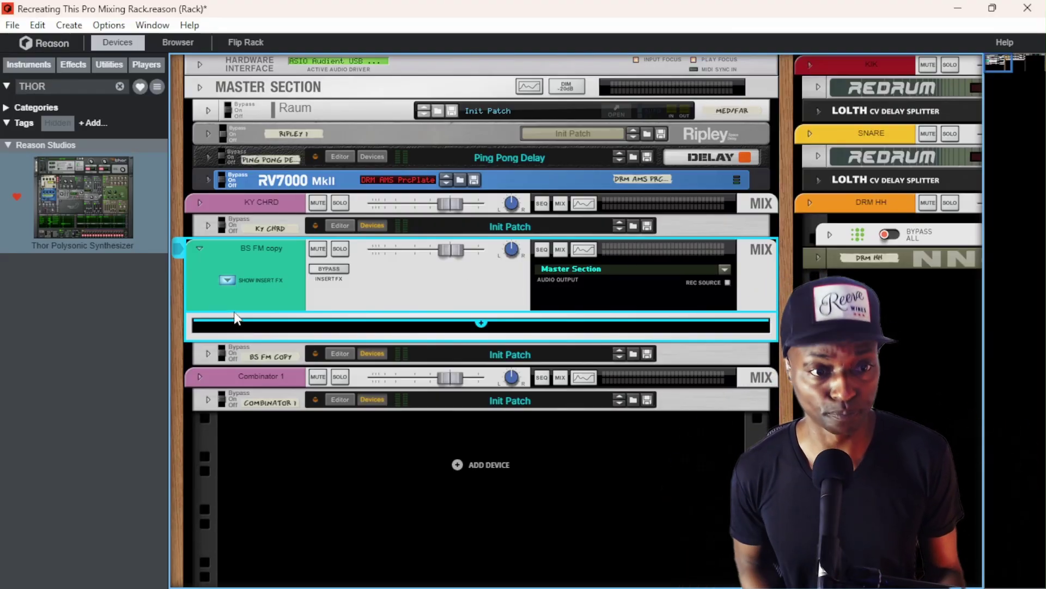
Step: Add a Combinator to BS FM copy's insert effects and cable the insert FX send into it
click(120, 86)
text(comb)
drag(83, 170, 439, 349)
key(Tab)
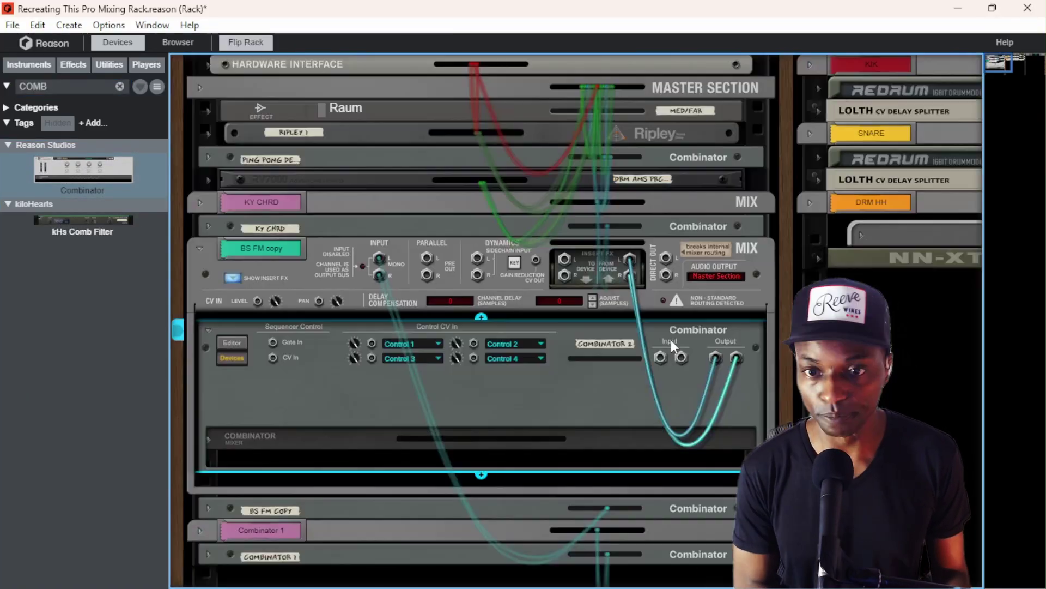
drag(565, 258, 660, 357)
scroll(798, 227, down, 3)
scroll(798, 227, down, 2)
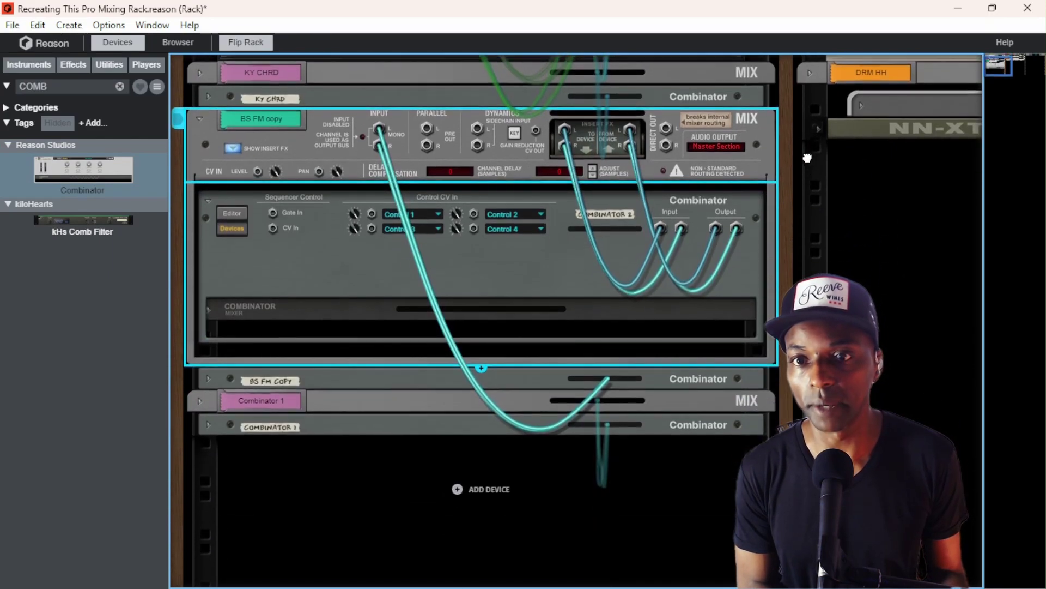
key(Tab)
click(120, 87)
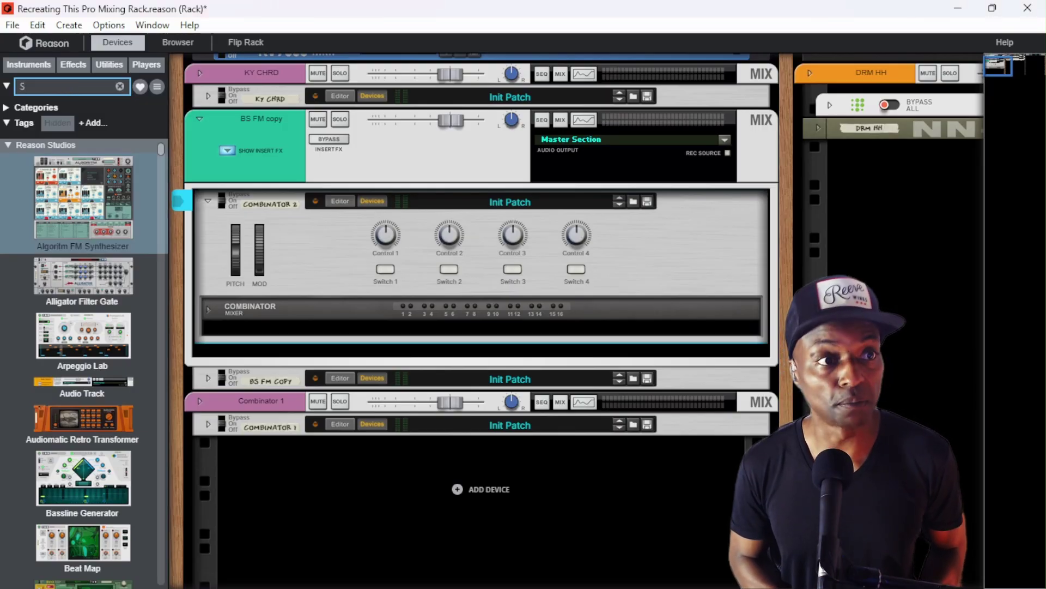
Step: Place a Spider Audio Merger & Splitter inside Combinator 2 and name it 'CHNZ'
text(SPI)
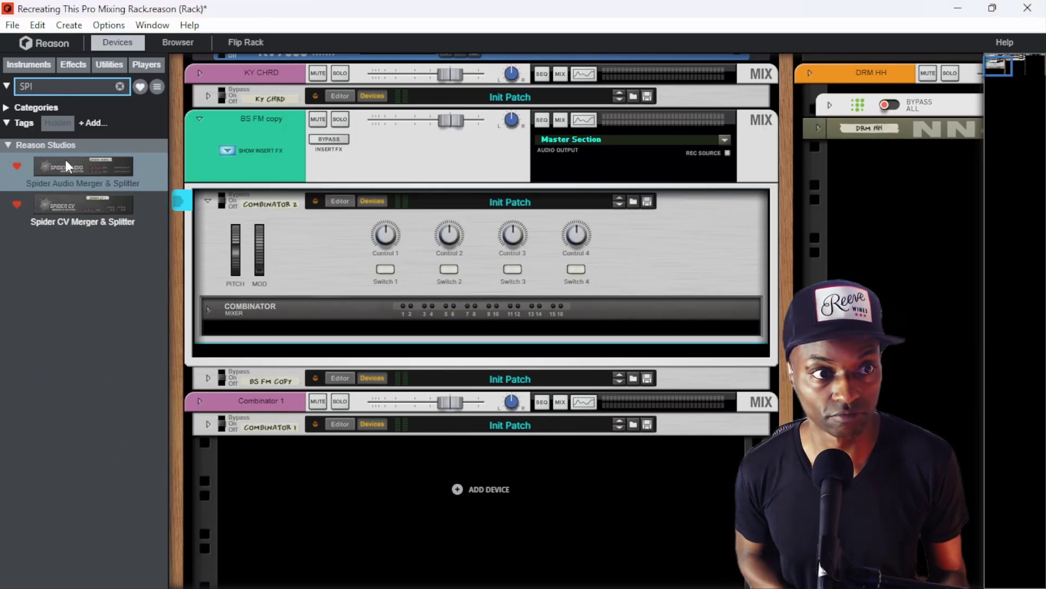
drag(67, 161, 253, 319)
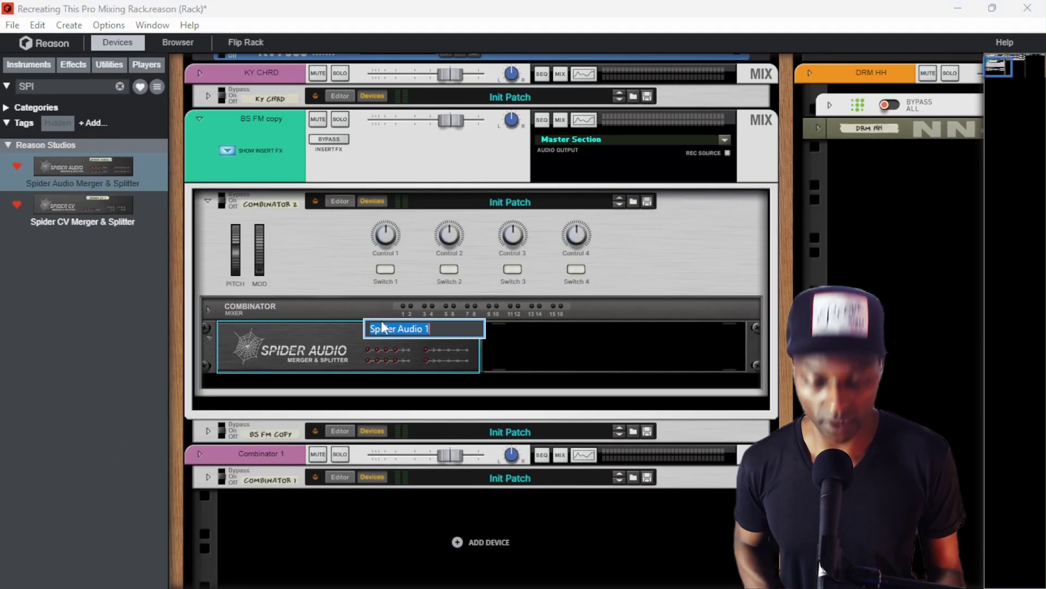
text(CHNZ)
key(Return)
key(Tab)
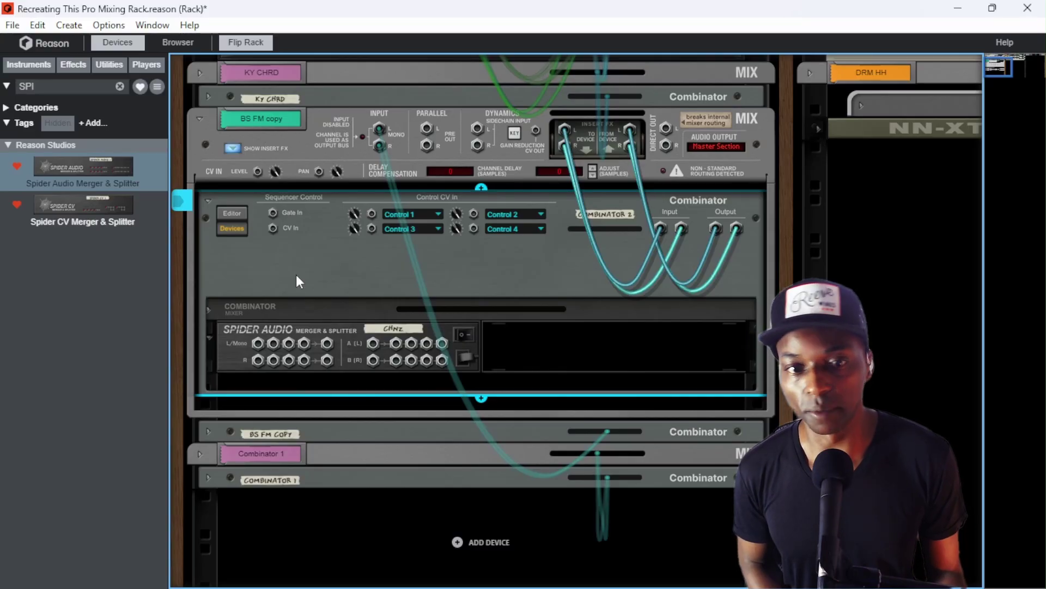
Step: Cable Combinator 2's To Devices outputs into the CHNZ splitter's inputs
click(208, 310)
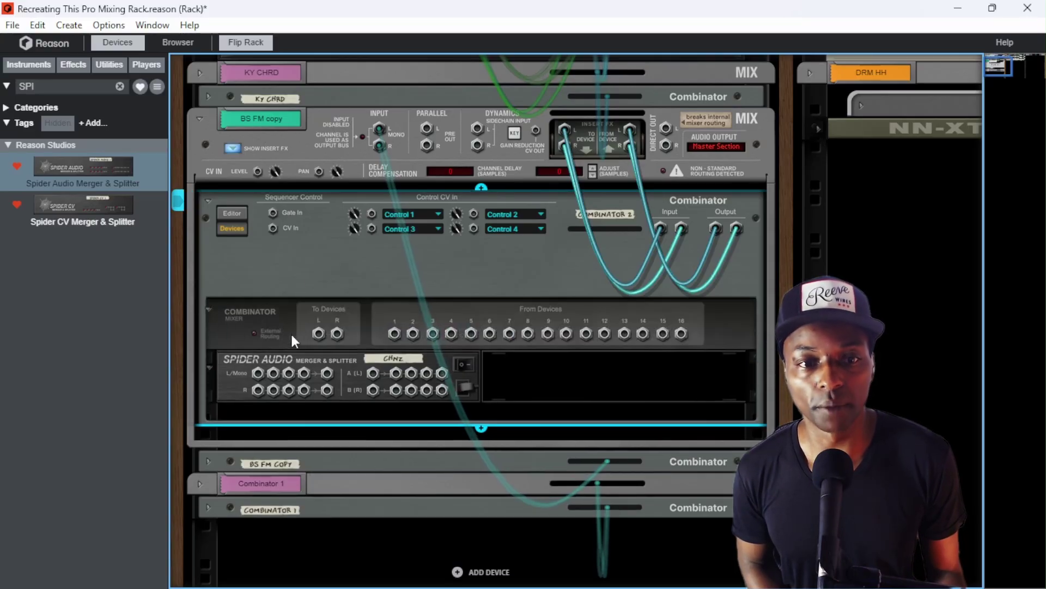
drag(318, 334, 372, 372)
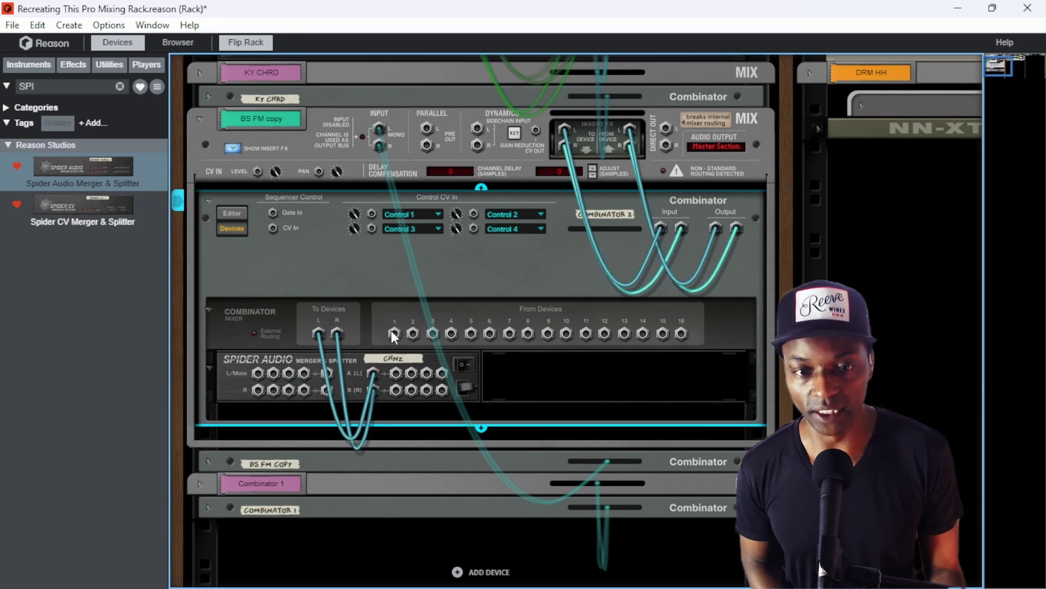
drag(394, 333, 534, 283)
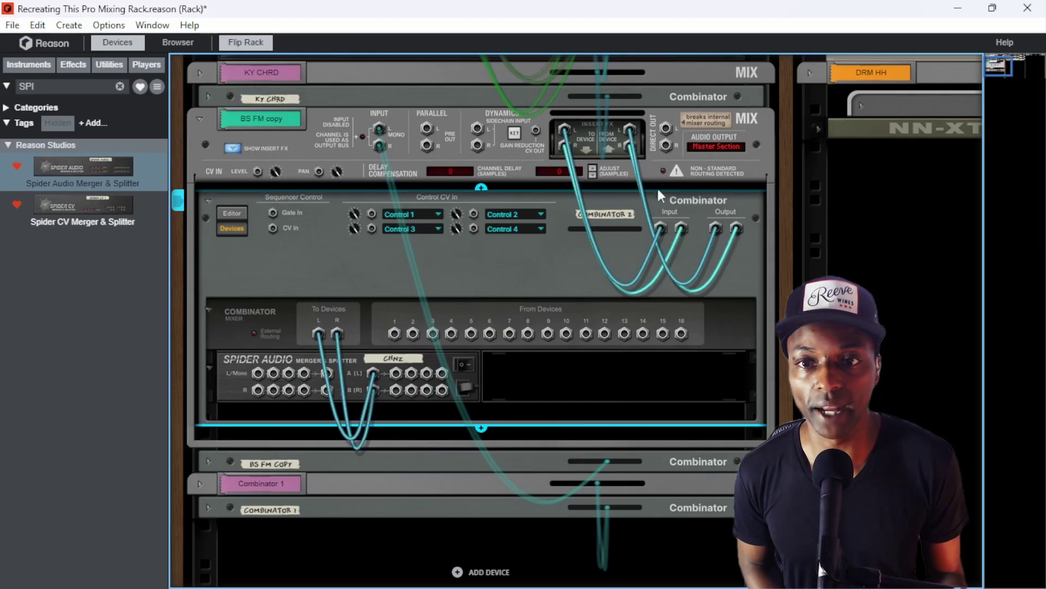
click(389, 388)
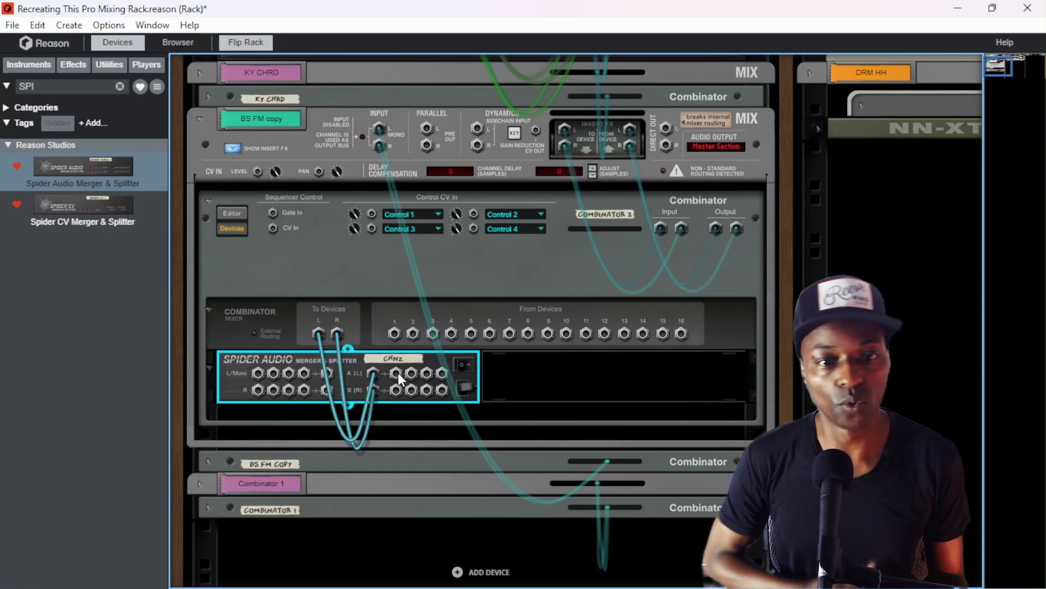
Step: Add an ECF-42 filter beside the splitter and feed it a splitter output pair
click(121, 87)
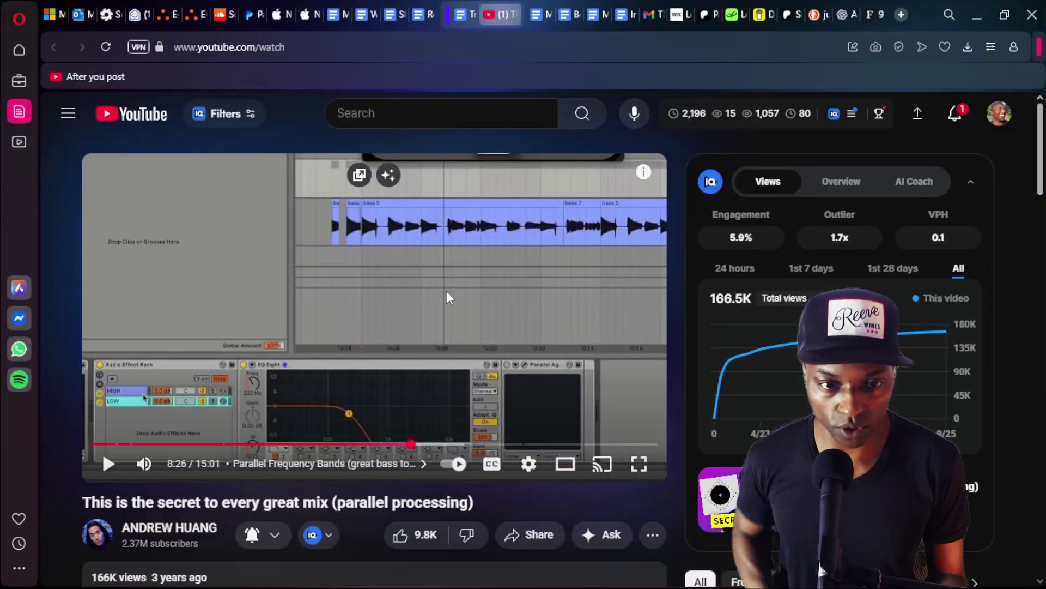
key(Left)
click(448, 294)
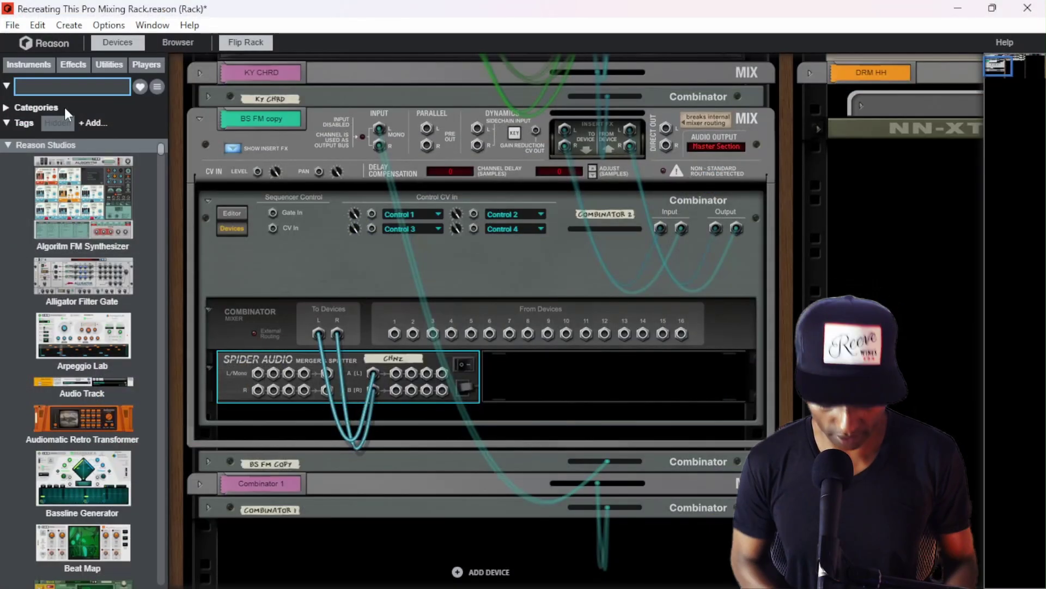
text(ECF)
drag(83, 166, 589, 365)
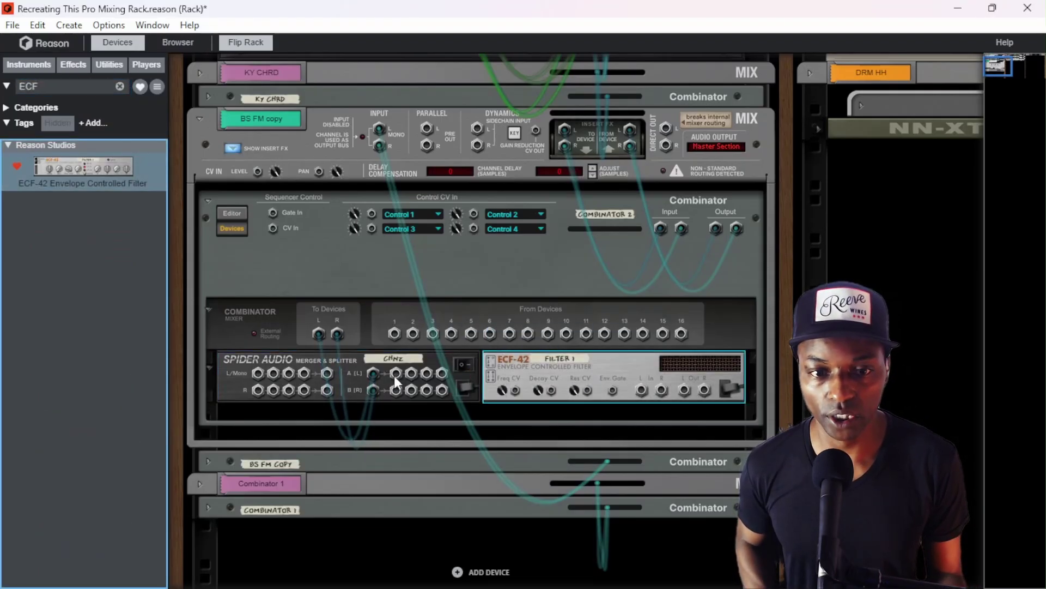
drag(396, 375, 642, 390)
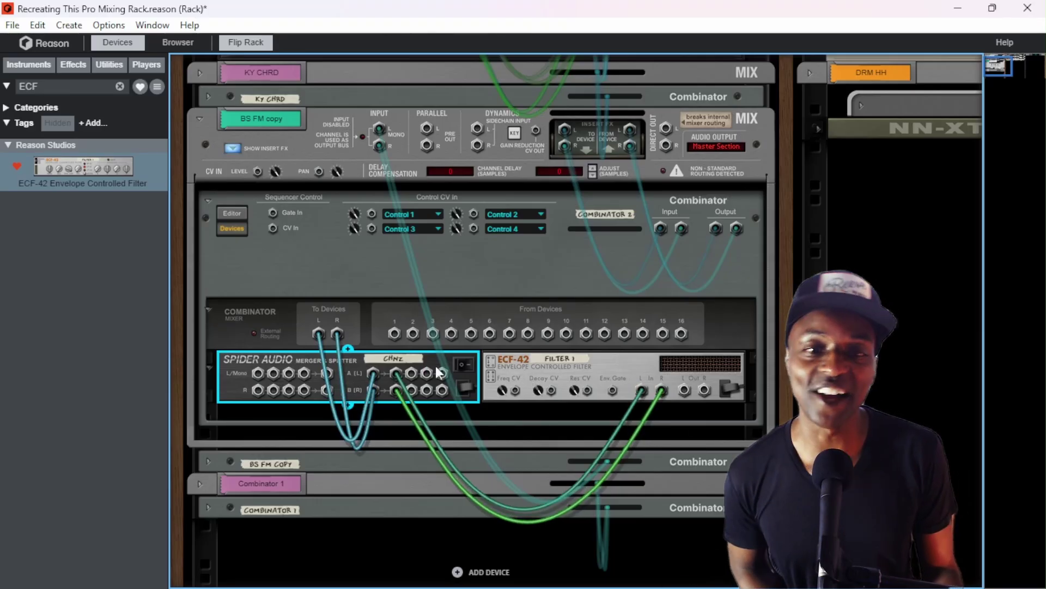
click(690, 397)
drag(686, 391, 647, 369)
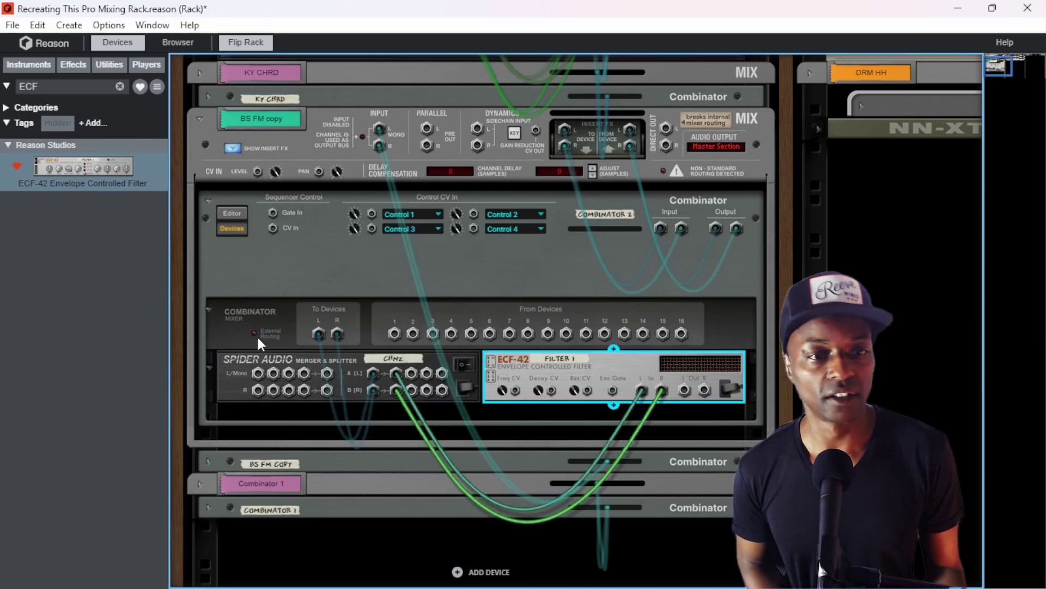
click(121, 86)
Step: Add a Line Mixer 6:2 with ECF-42 Out into channel 1 and master out into From Devices 1–2
text(MIXER)
drag(83, 192, 417, 341)
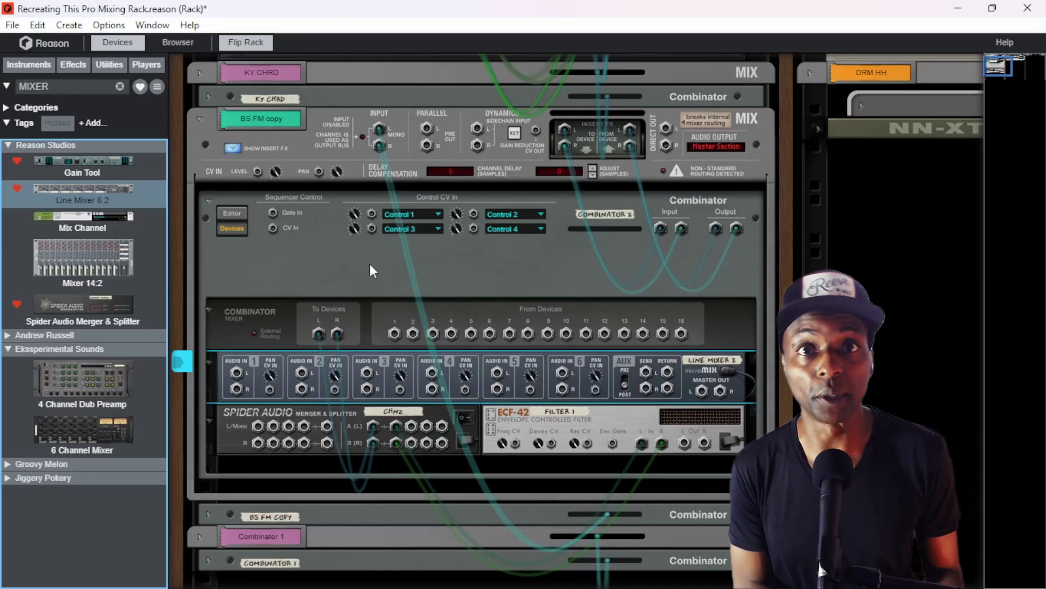
click(496, 422)
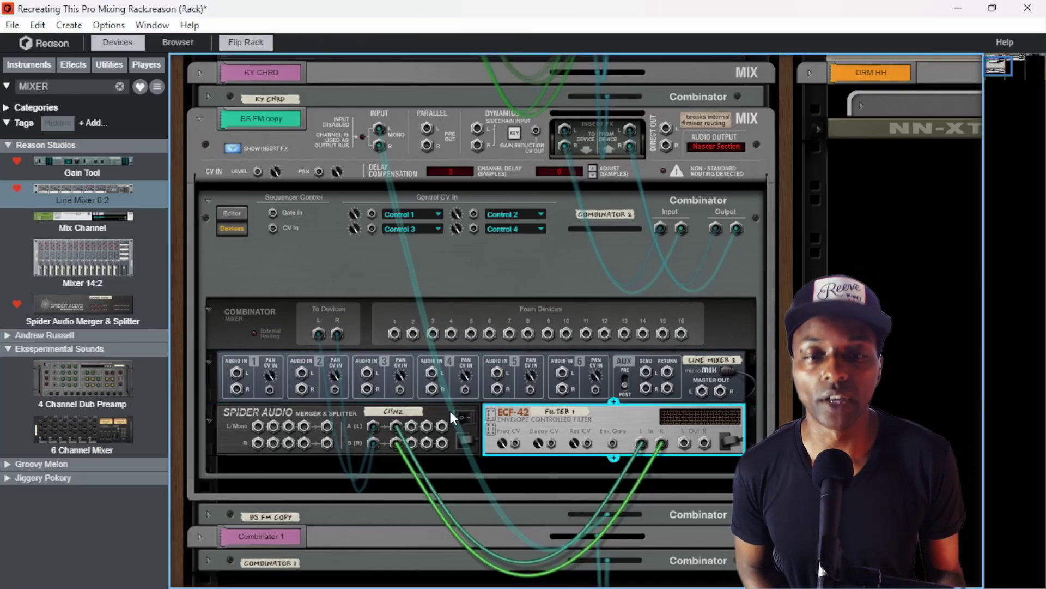
click(423, 409)
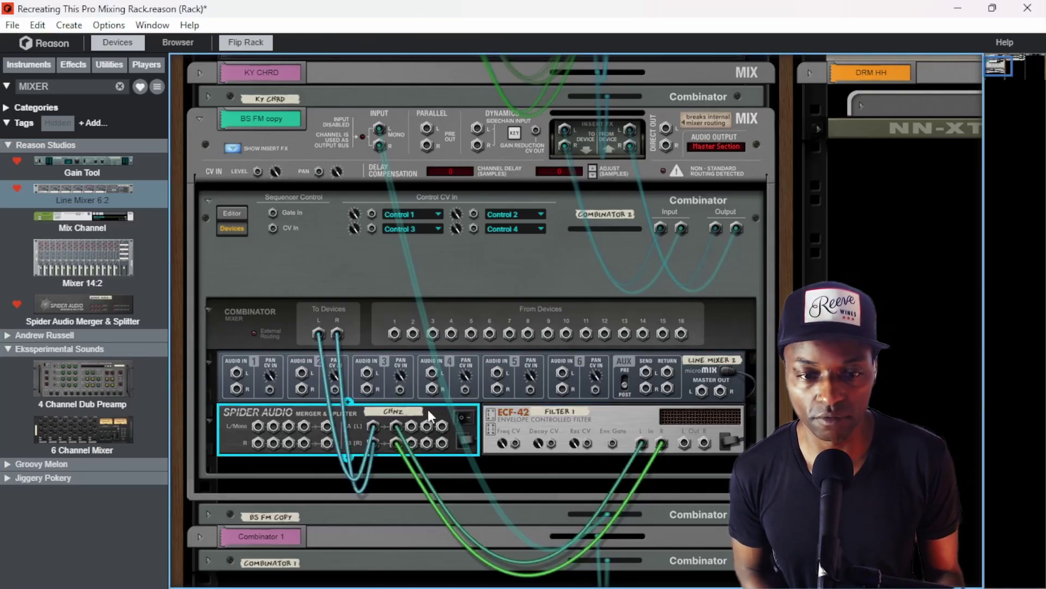
click(543, 418)
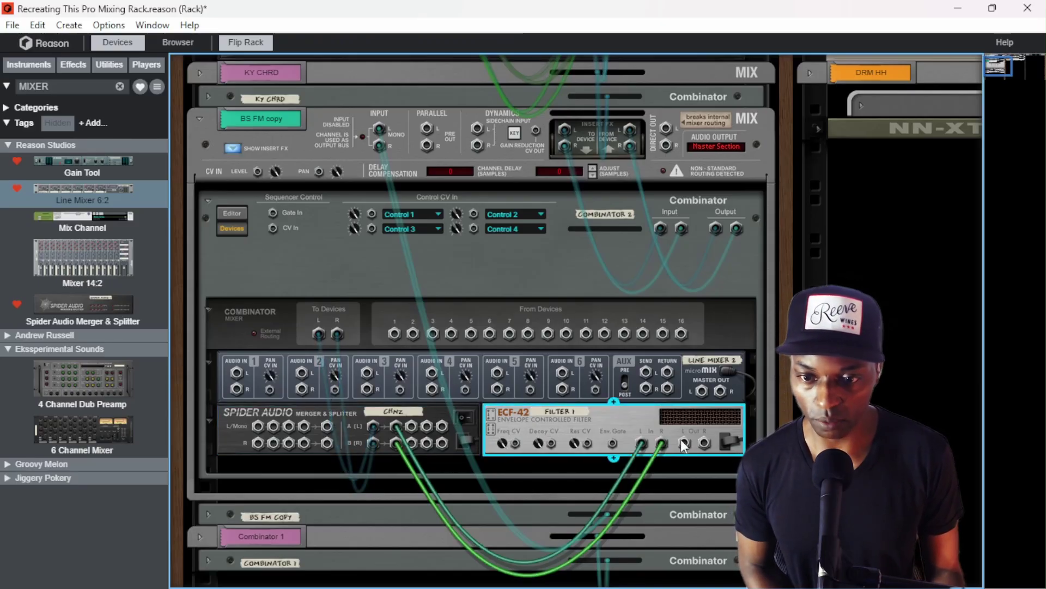
drag(686, 443, 236, 374)
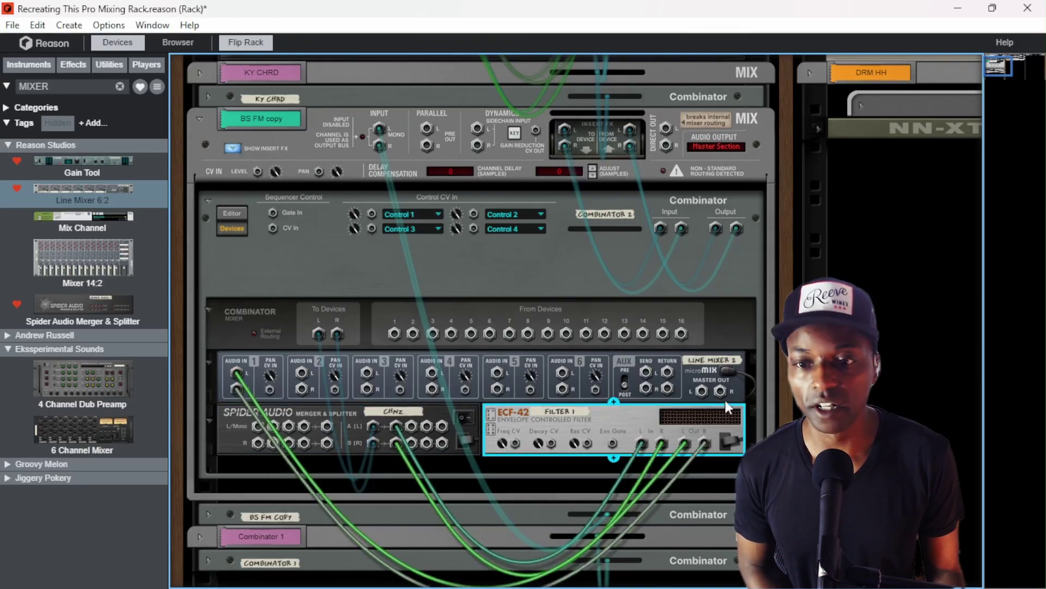
drag(703, 390, 394, 334)
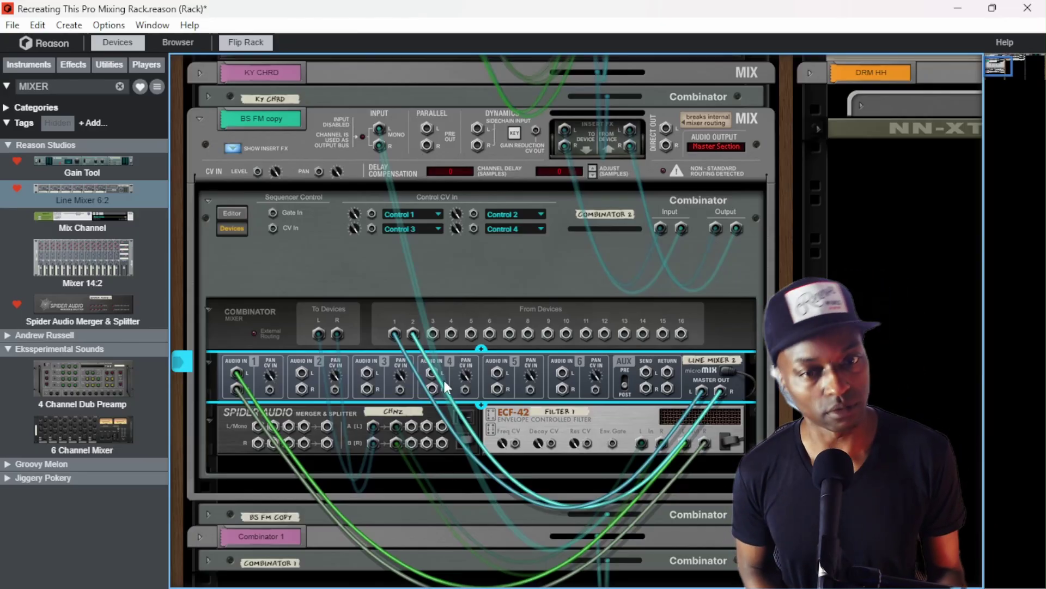
Step: Rename the ECF-42 filter 'LO', then return to the YouTube tutorial
scroll(779, 371, down, 3)
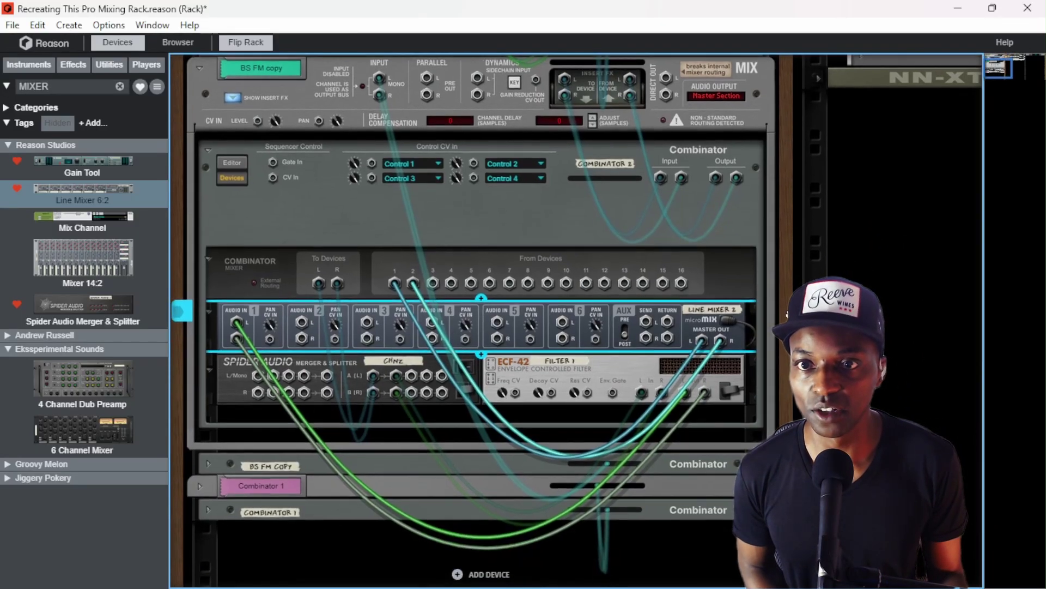
click(558, 373)
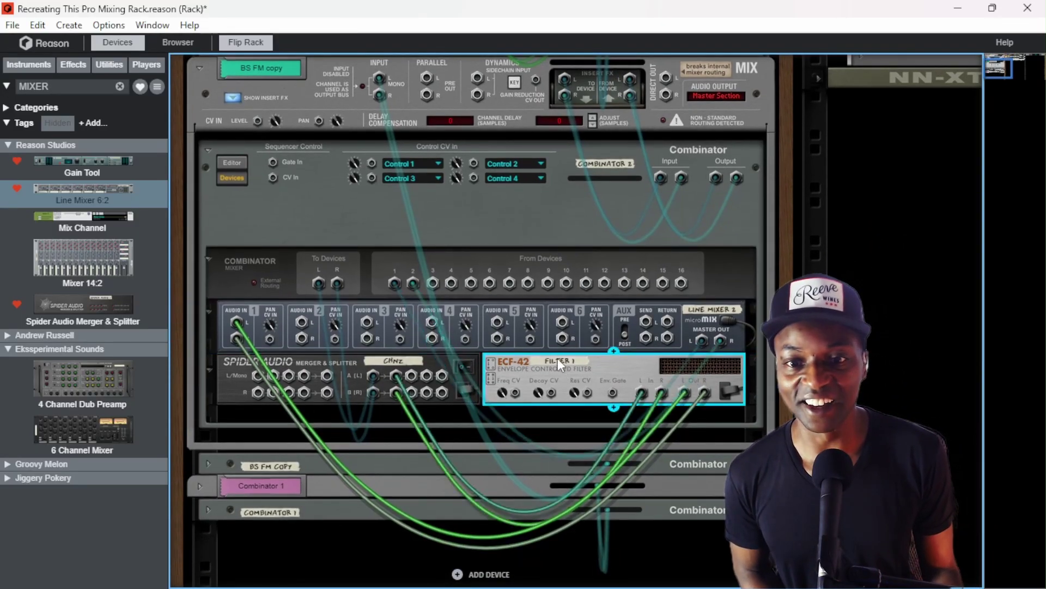
double_click(557, 358)
text(LO)
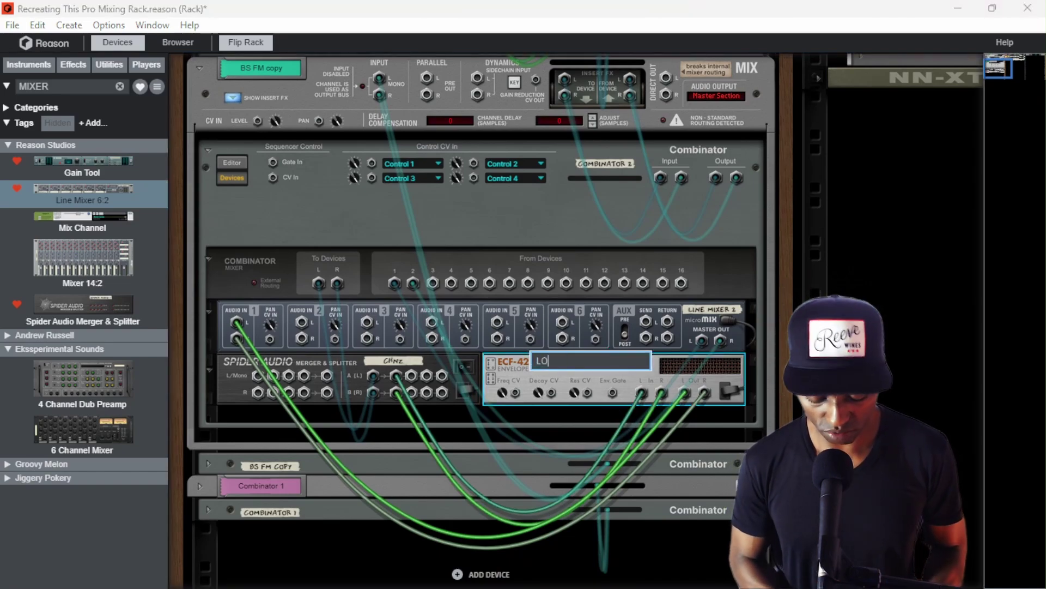
key(Return)
key(alt+Tab)
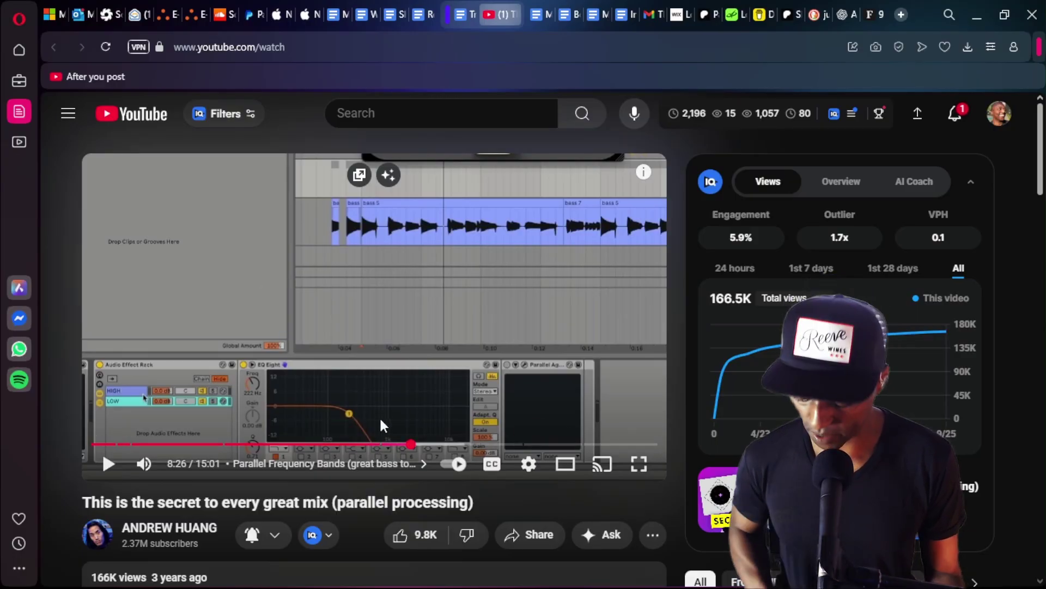
Step: Replay the tutorial's last five seconds and pause it at 8:30
key(Left)
key(space)
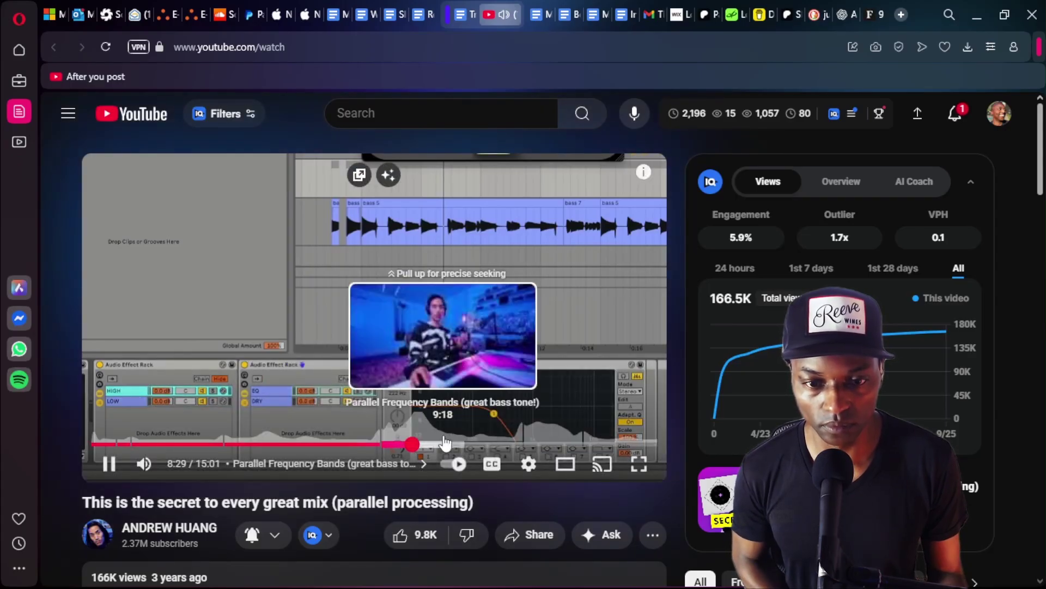
key(k)
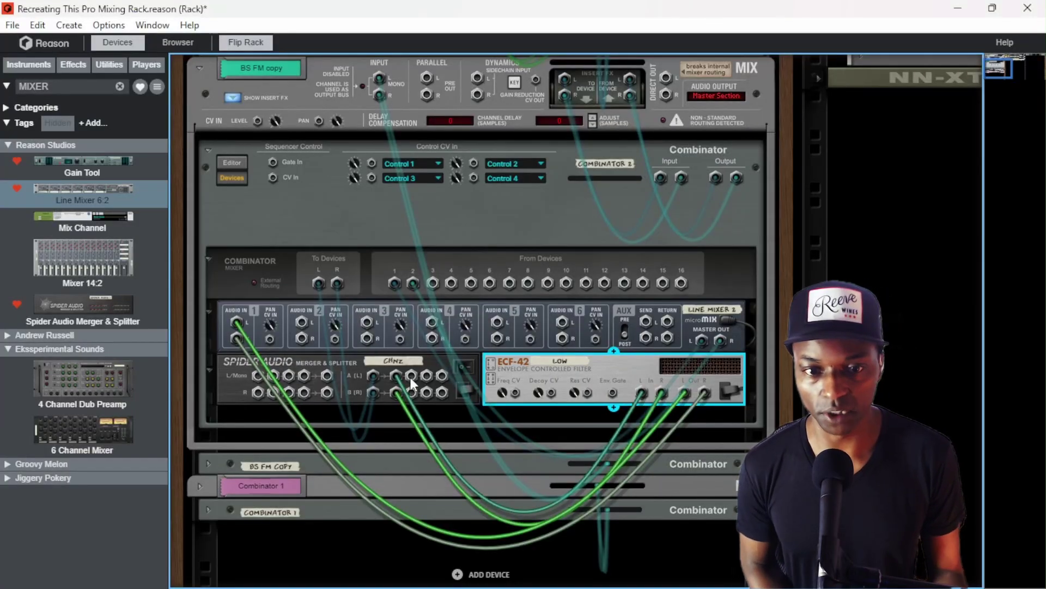
Step: Duplicate the Spider splitter, name the copy 'Hi', and feed it from the CHNZ splitter's outputs
drag(411, 375, 486, 365)
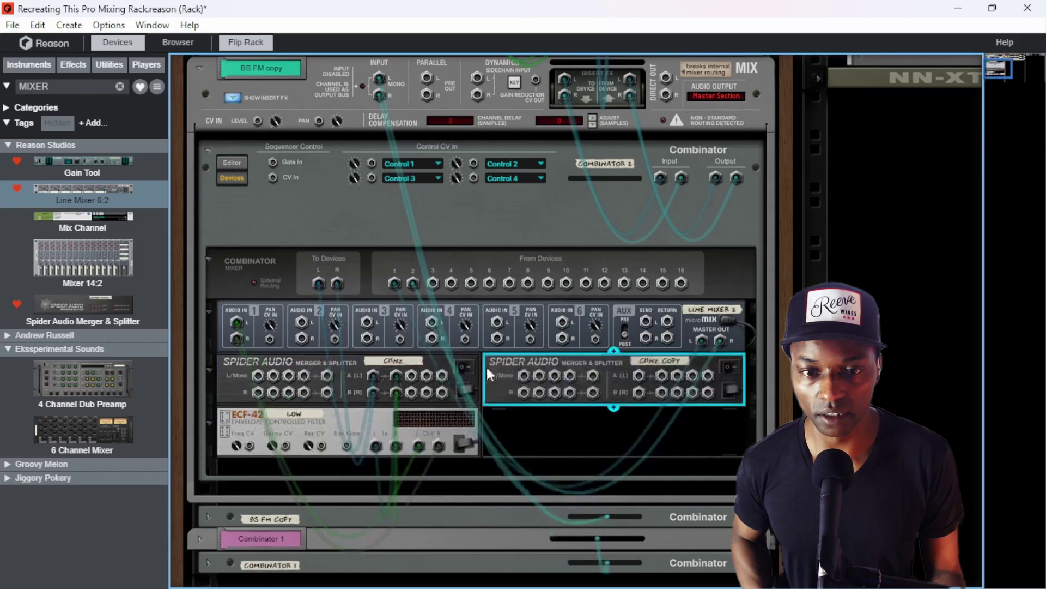
double_click(658, 359)
text(Hi)
key(Return)
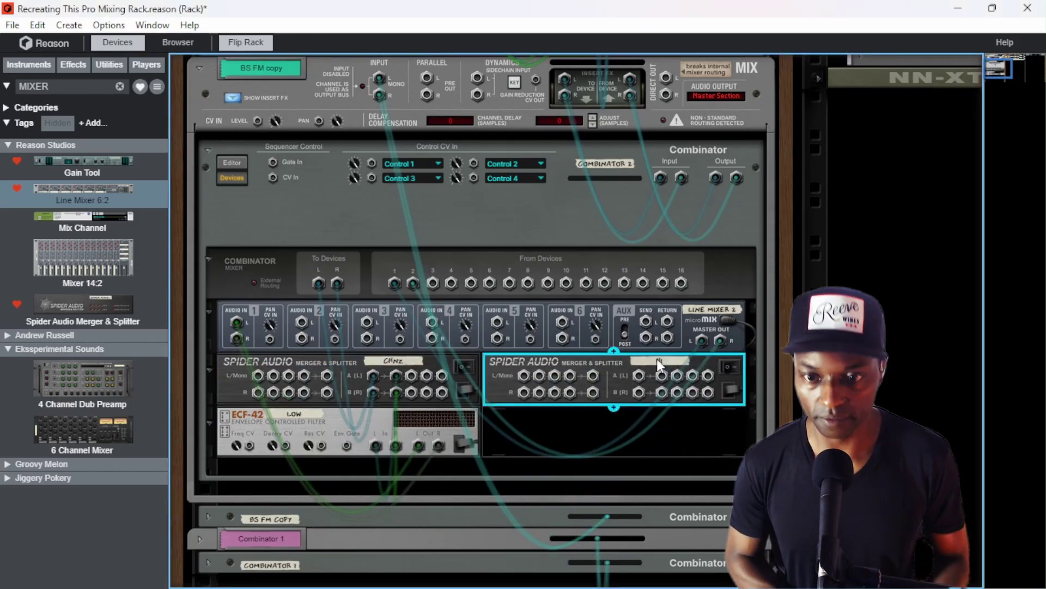
drag(411, 393, 639, 392)
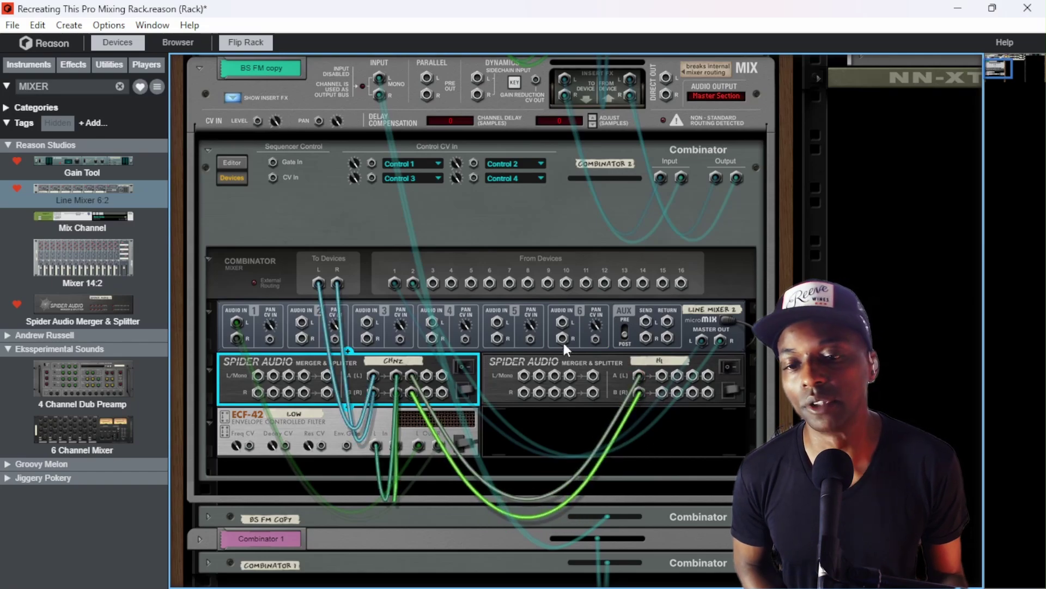
click(694, 380)
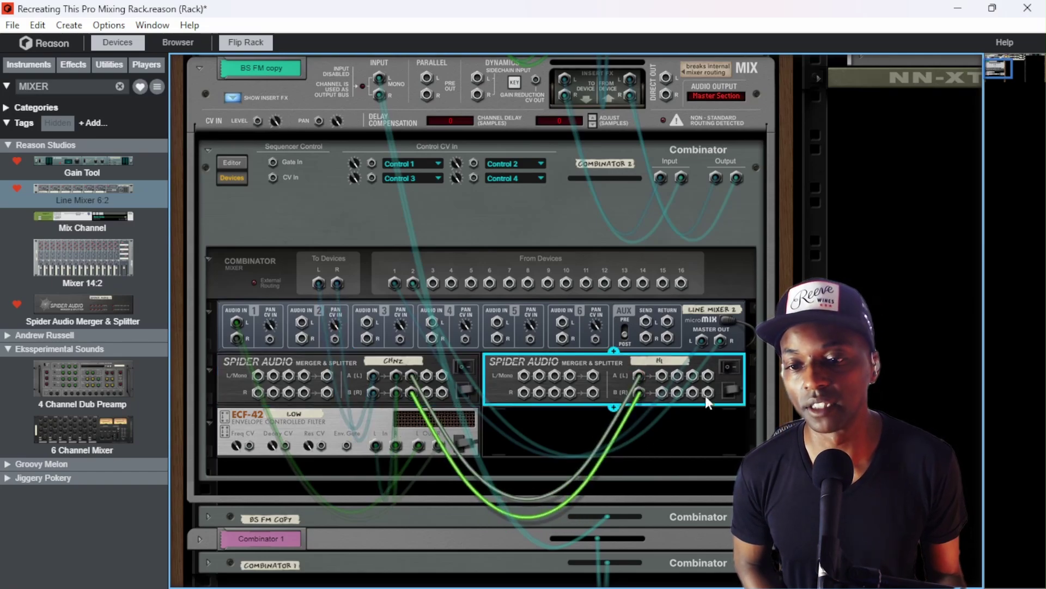
Step: Play the tutorial on to 8:35, pause it there, and return to the Reason rack
key(alt+Tab)
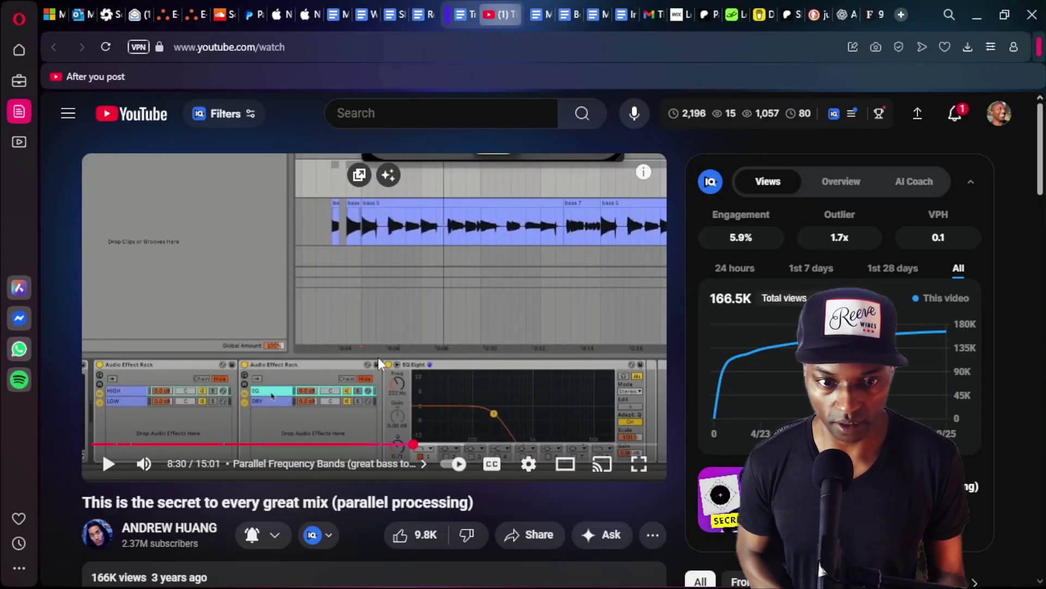
click(394, 361)
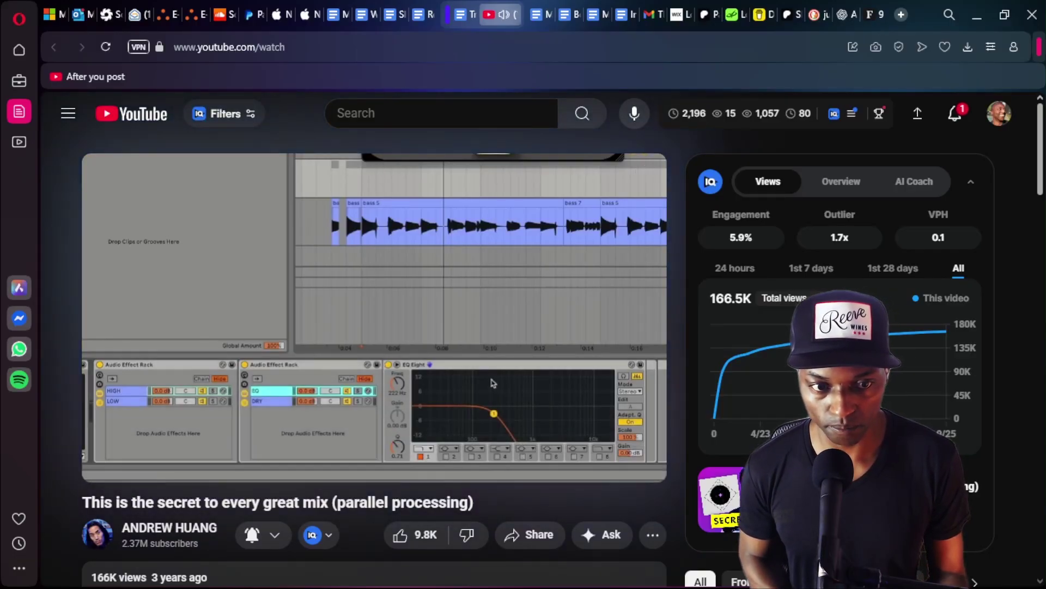
click(265, 420)
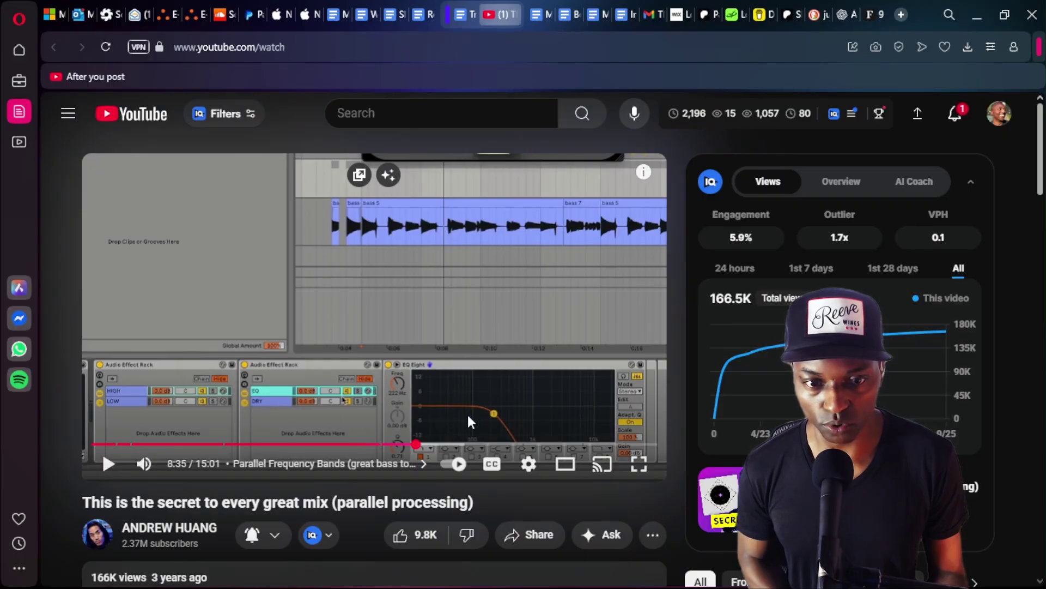
key(alt+Tab)
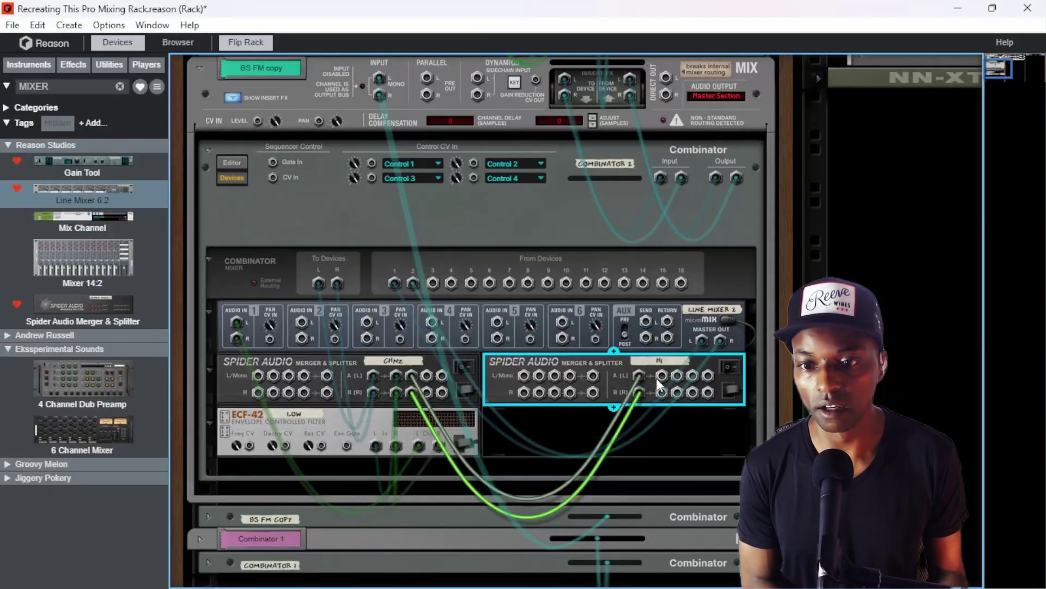
Step: Duplicate the LOW envelope filter into the slot beside it and name the copy Hi
drag(362, 420, 580, 410)
double_click(564, 413)
text(Hi)
key(Return)
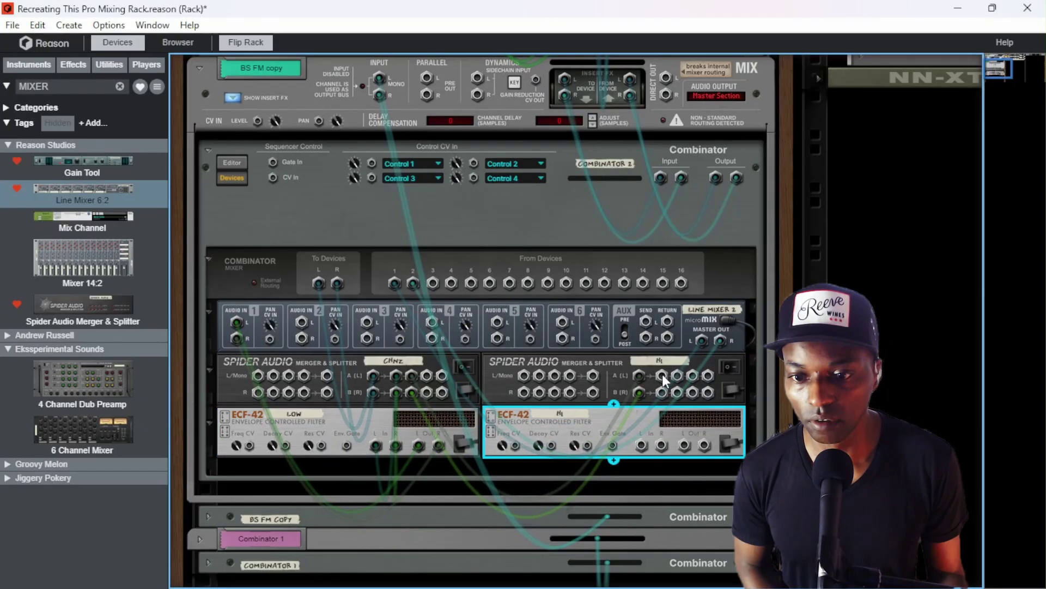
Step: Cable the Hi splitter into the Hi filter, and the filter's left output to mixer input 2
drag(662, 374, 642, 447)
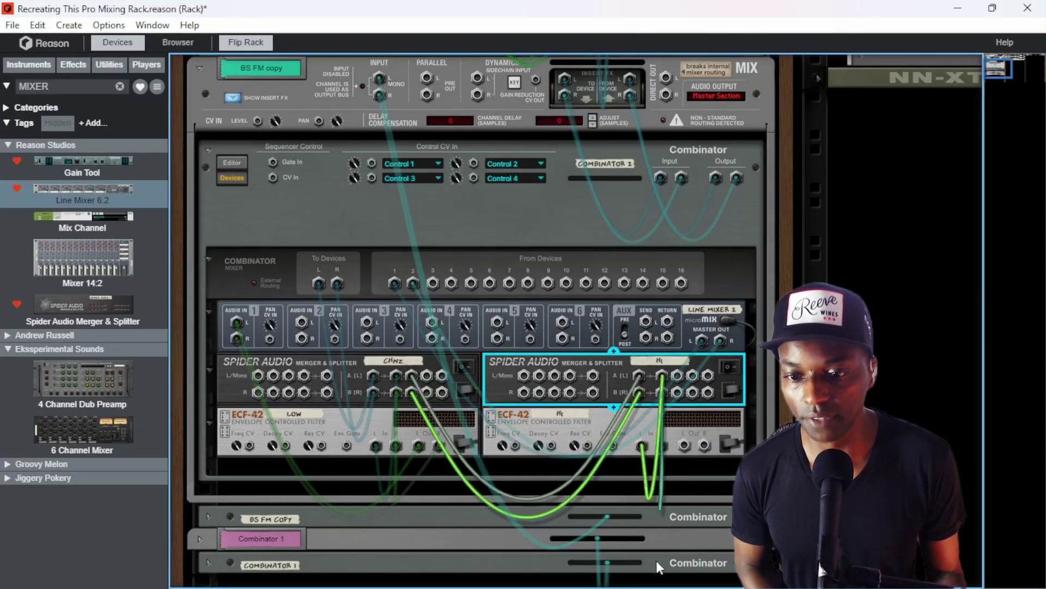
click(632, 431)
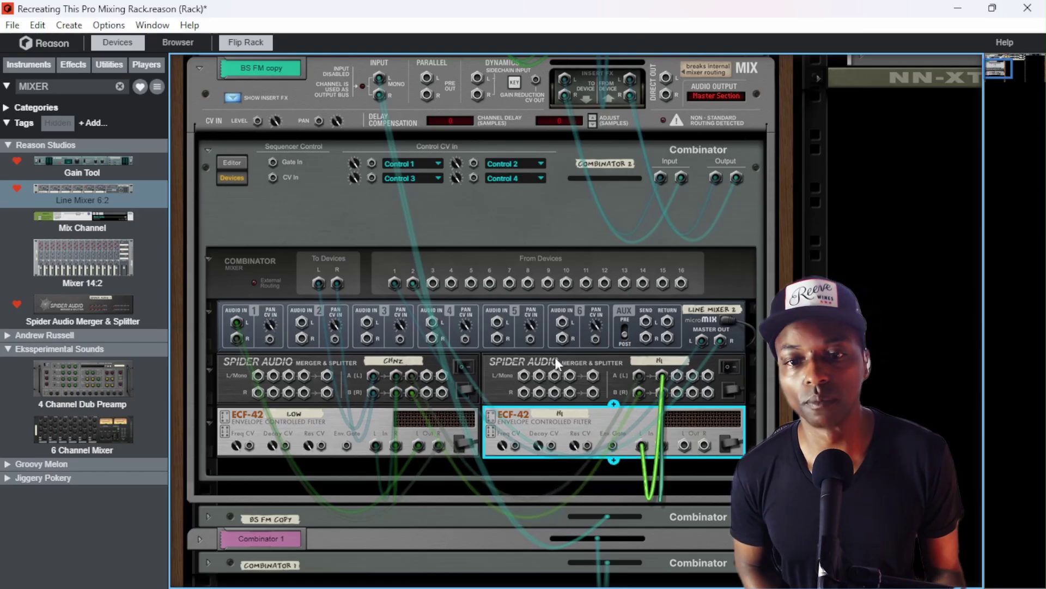
drag(684, 446, 590, 417)
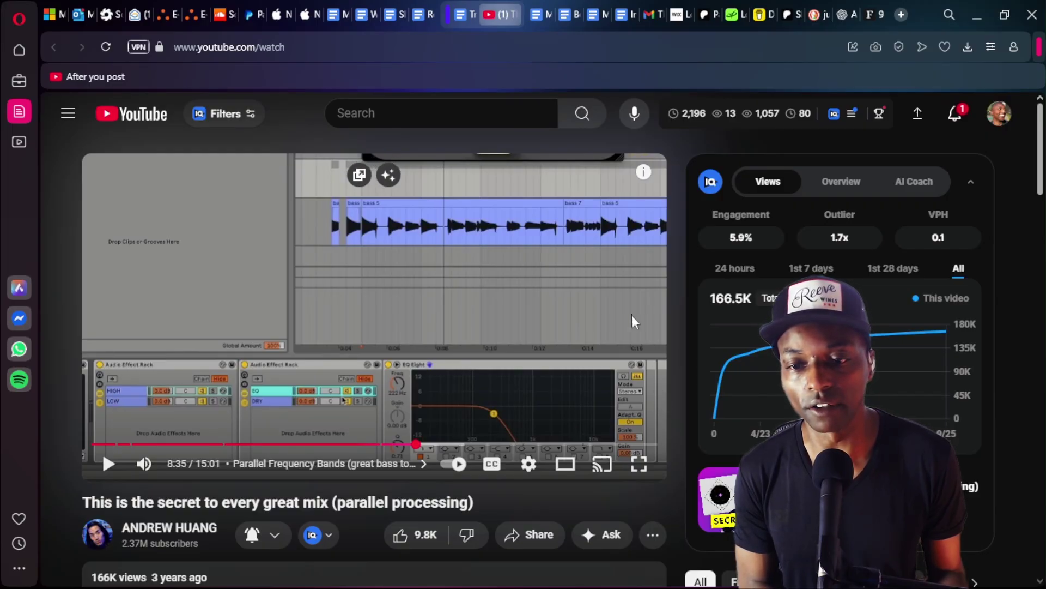
key(alt)
key(alt)
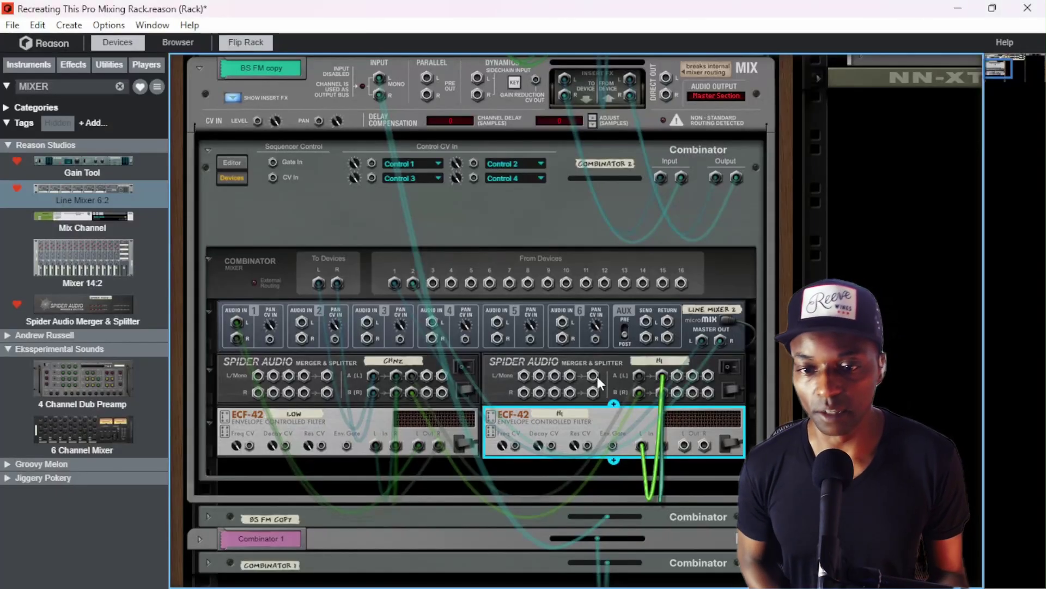
Step: Cable the Hi filter outputs into the Hi splitter, and its outputs into mixer channel 2
click(601, 360)
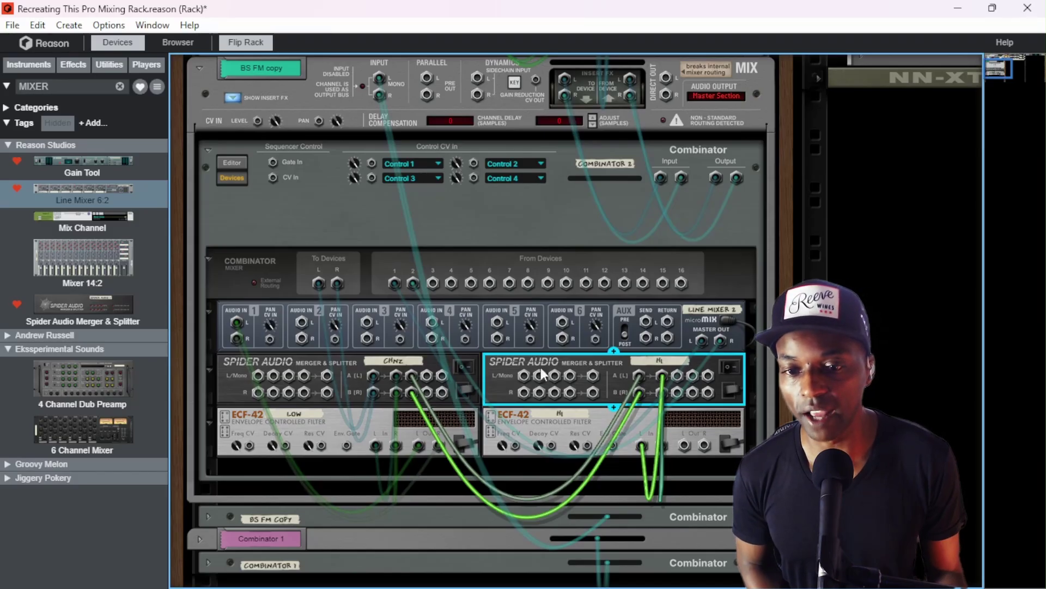
drag(688, 447, 524, 375)
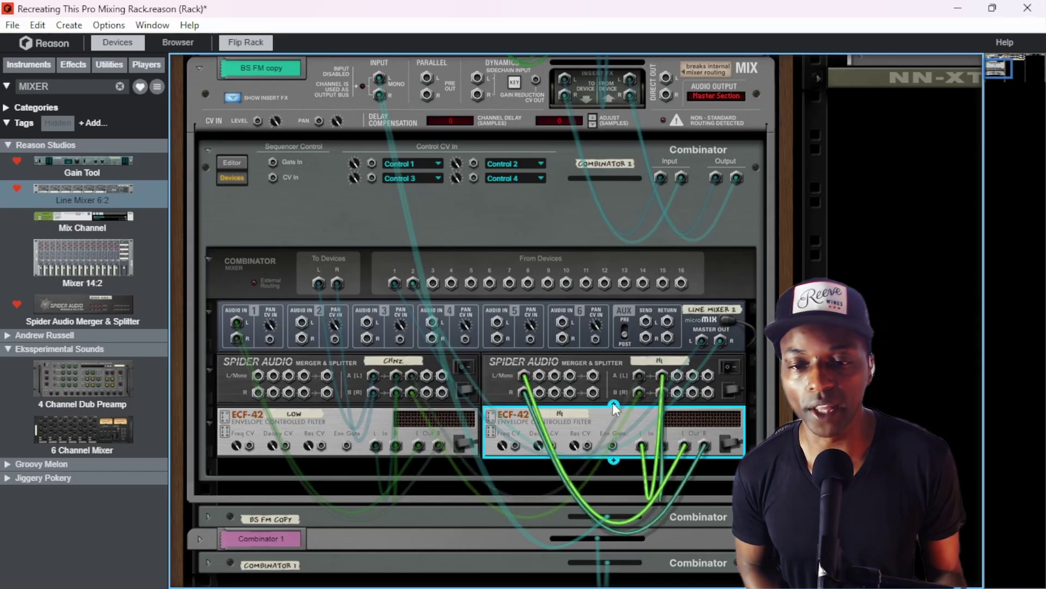
drag(593, 375, 303, 326)
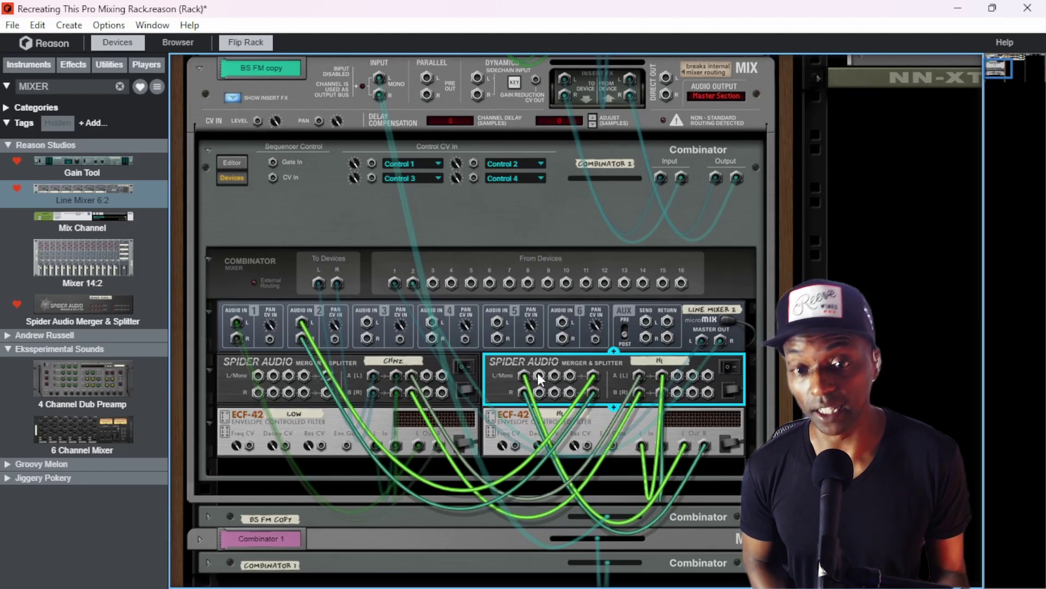
click(631, 419)
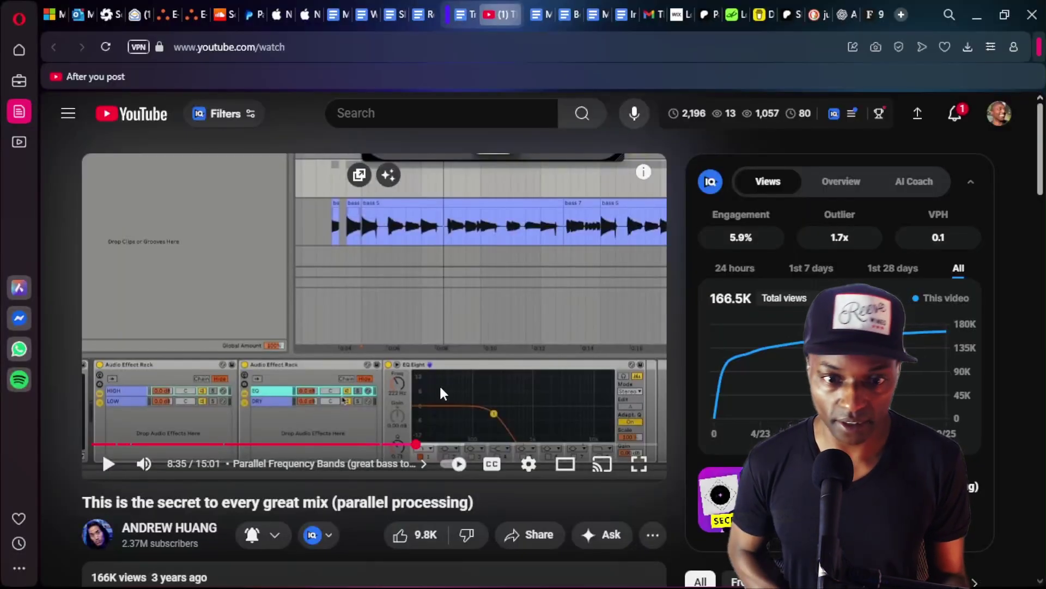
click(441, 378)
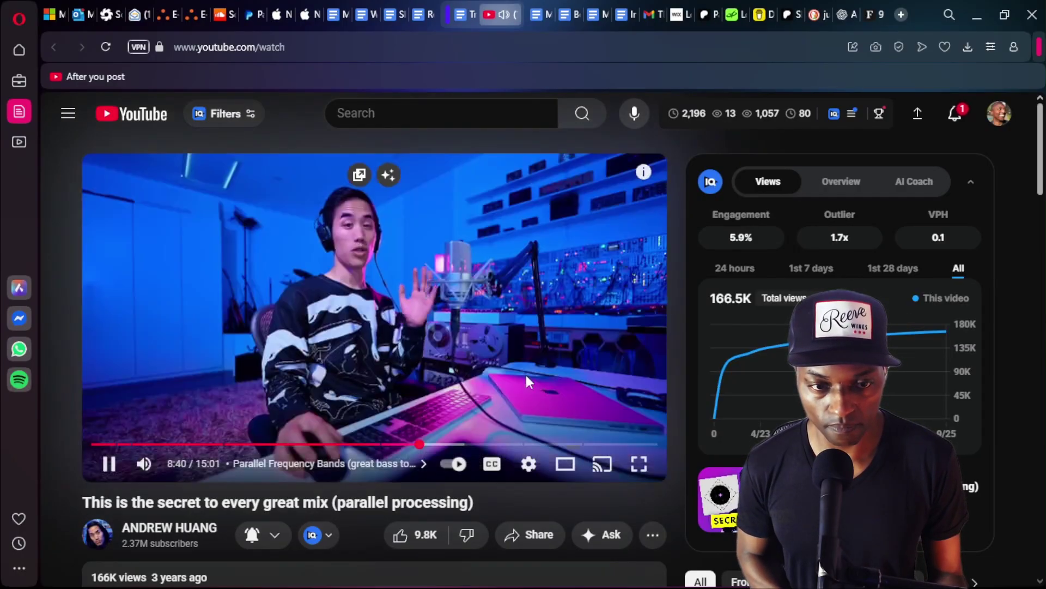
Step: Pause the tutorial and jump it back in five-second steps toward 8:26
click(505, 334)
key(Left)
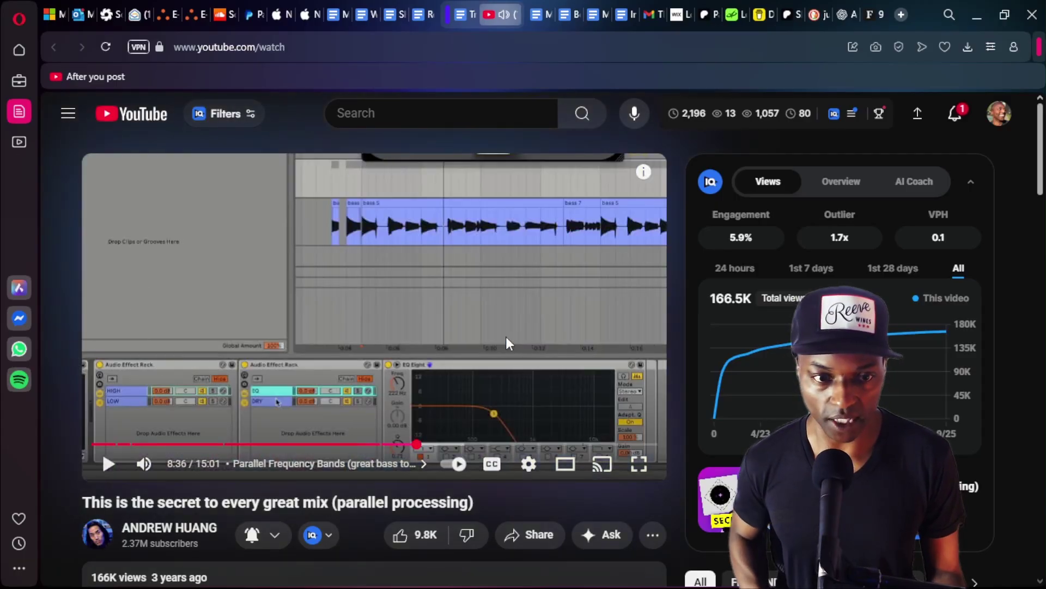
key(Left)
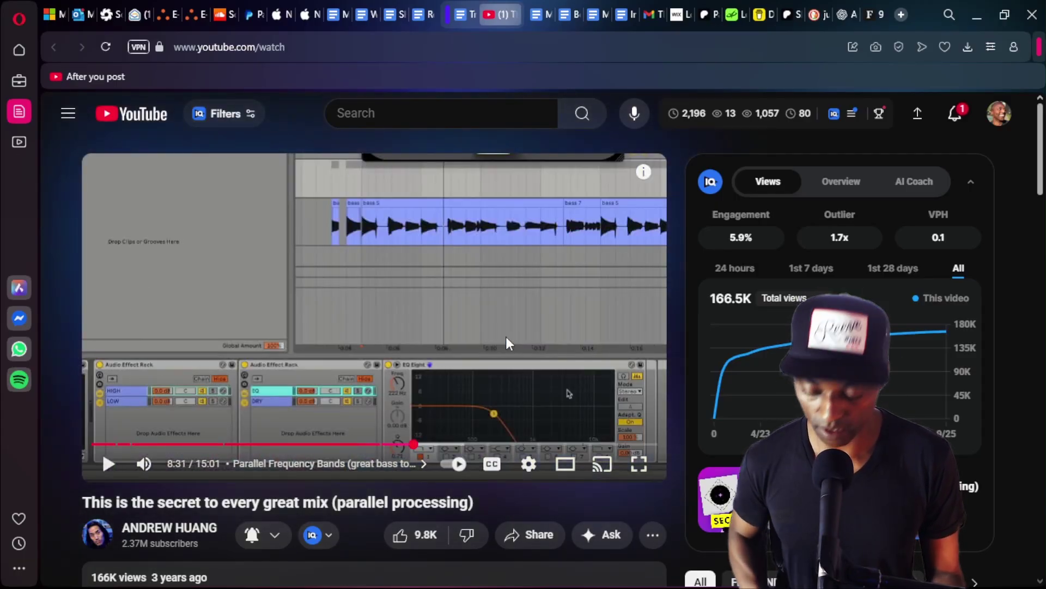
key(space)
key(Left)
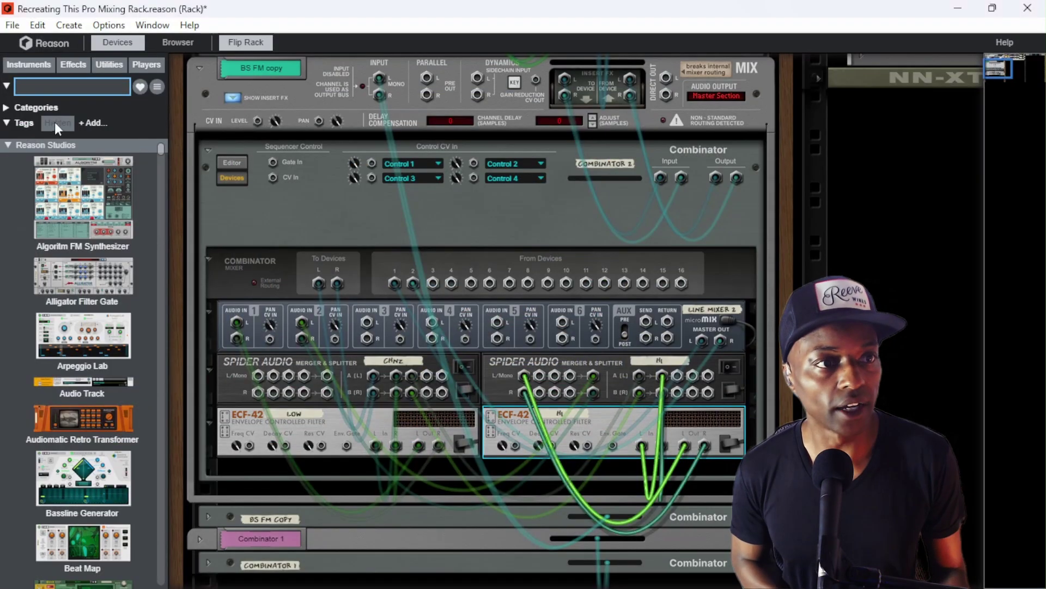
text(GAIN)
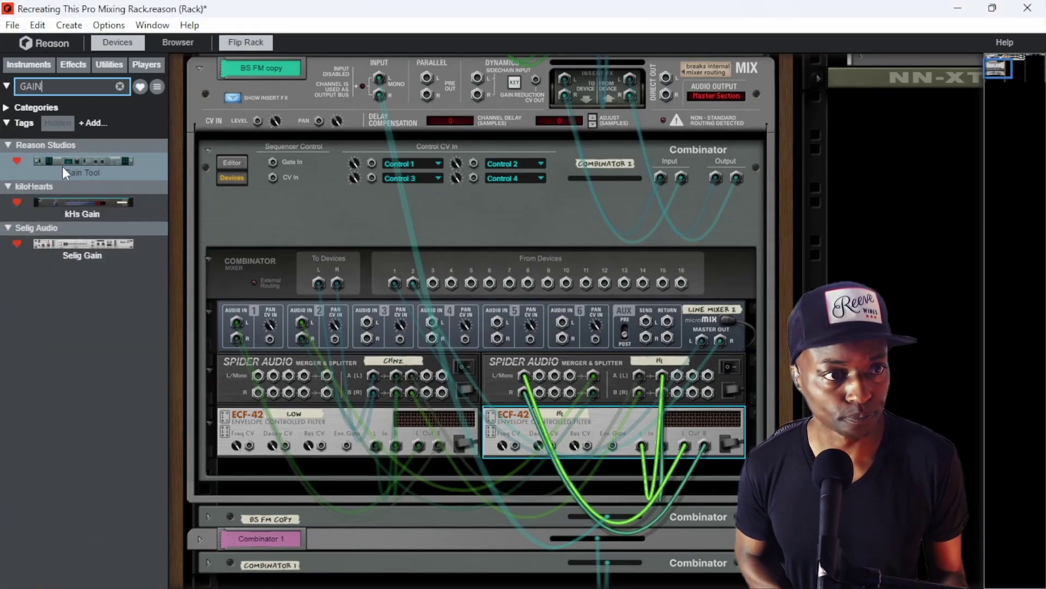
drag(62, 166, 264, 473)
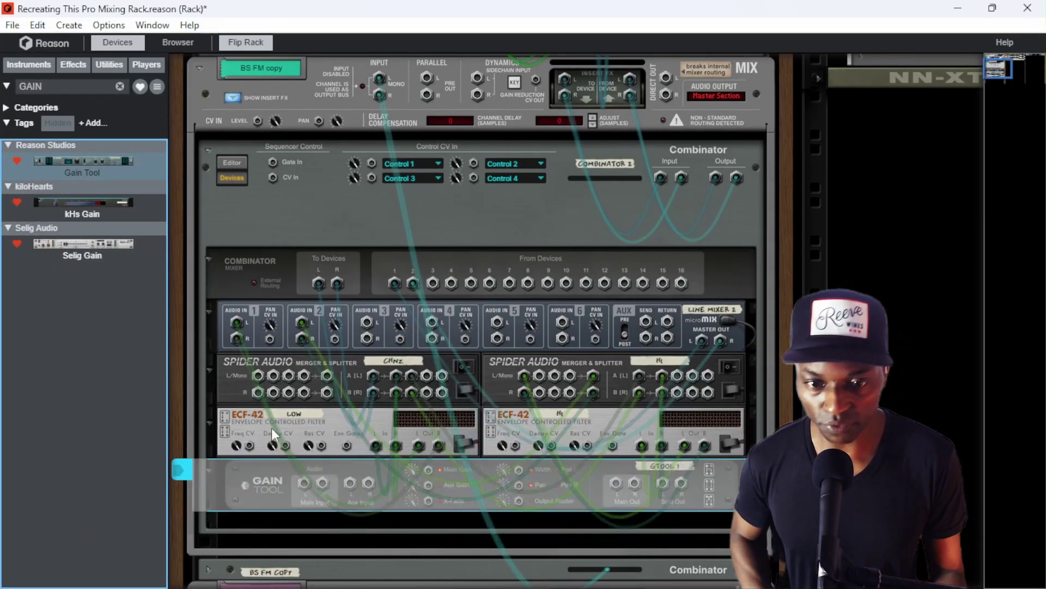
key(Tab)
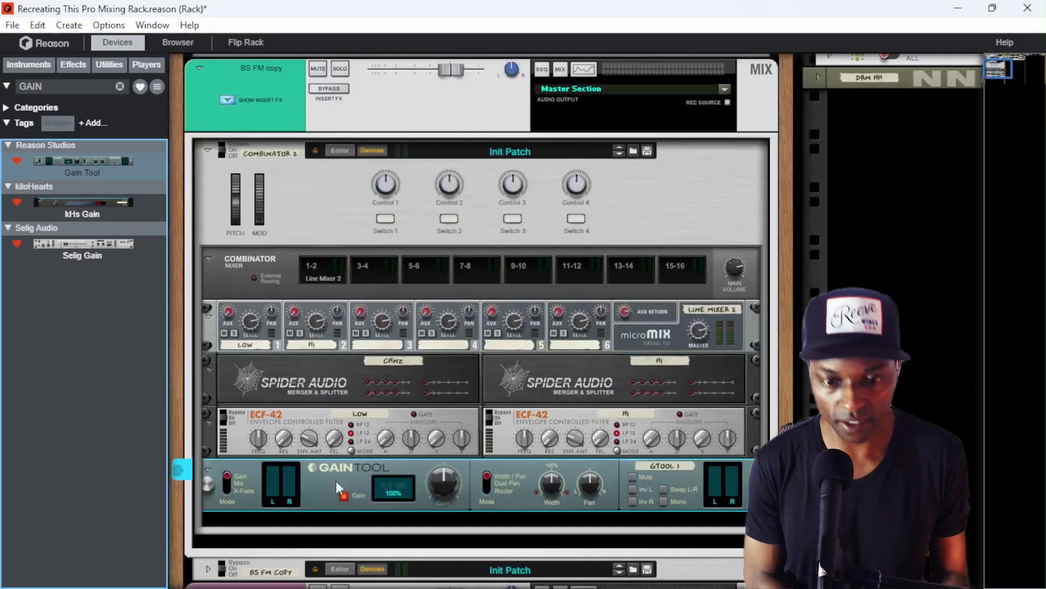
click(634, 489)
click(634, 501)
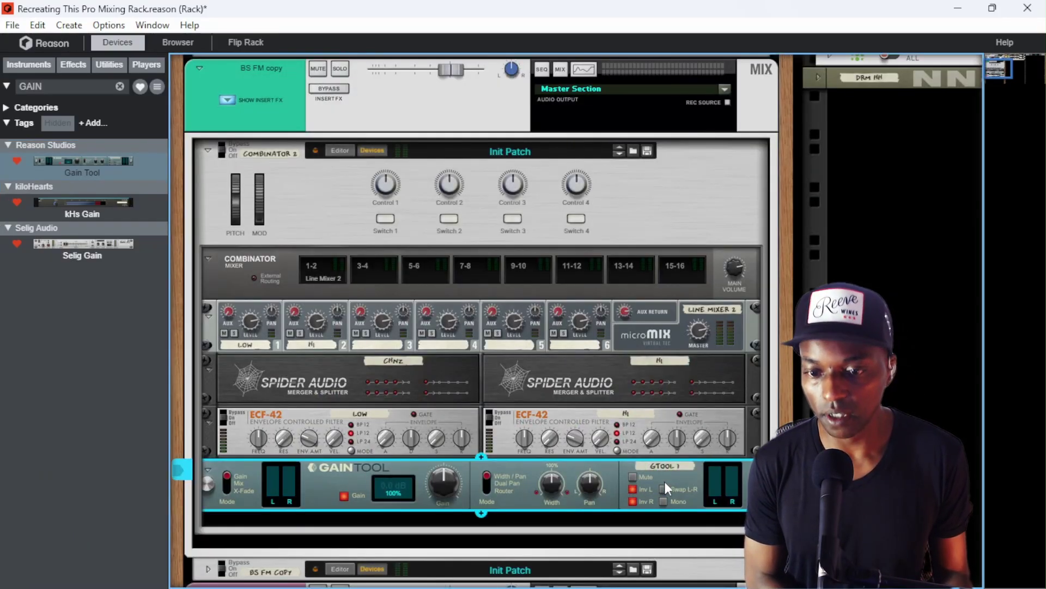
key(Delete)
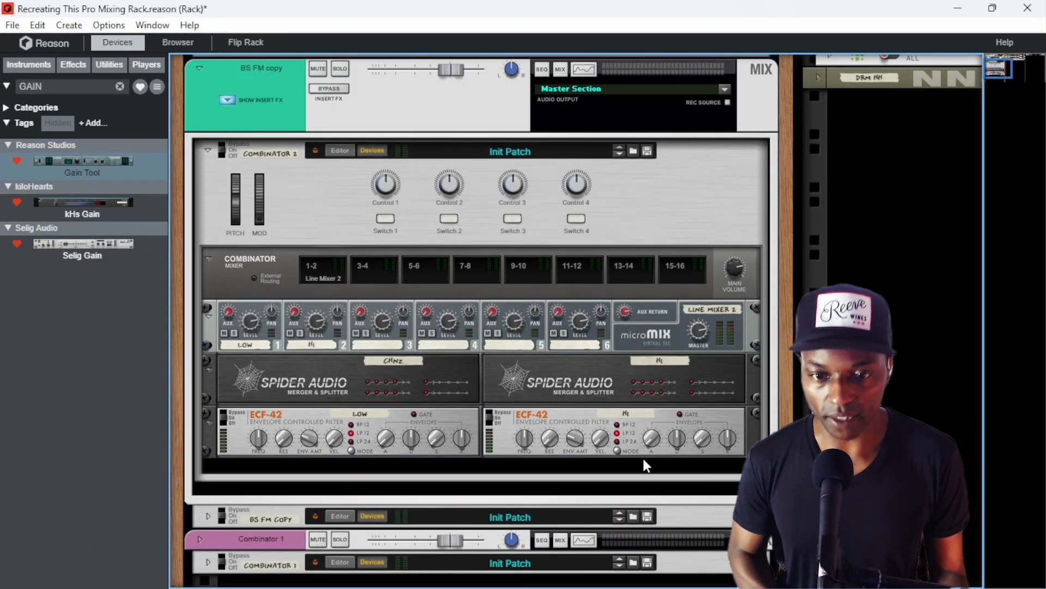
click(663, 410)
Step: Flip the rack to its back and search the device browser for THOR
key(Tab)
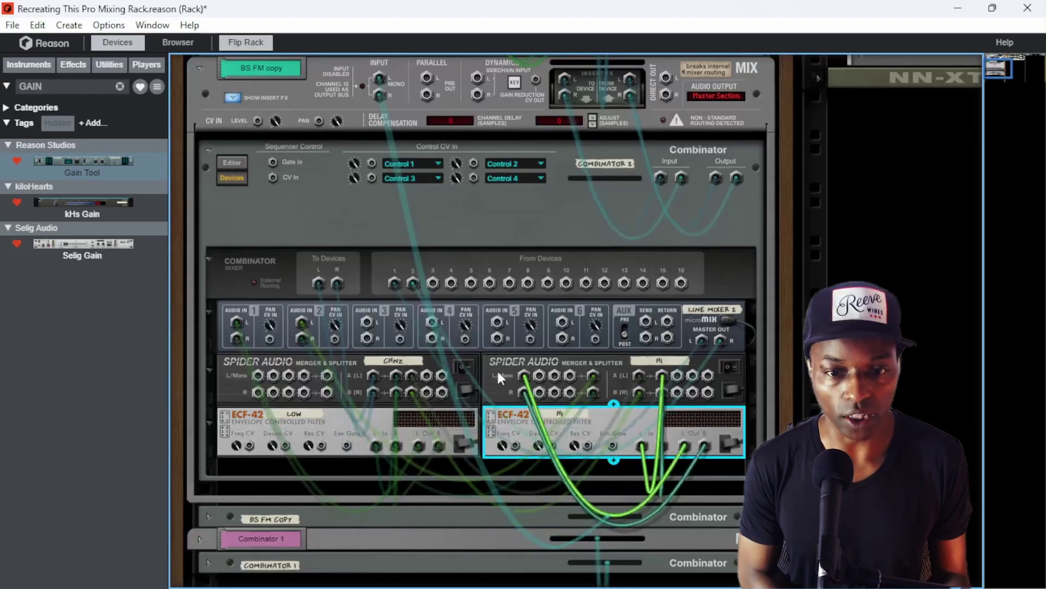
click(119, 86)
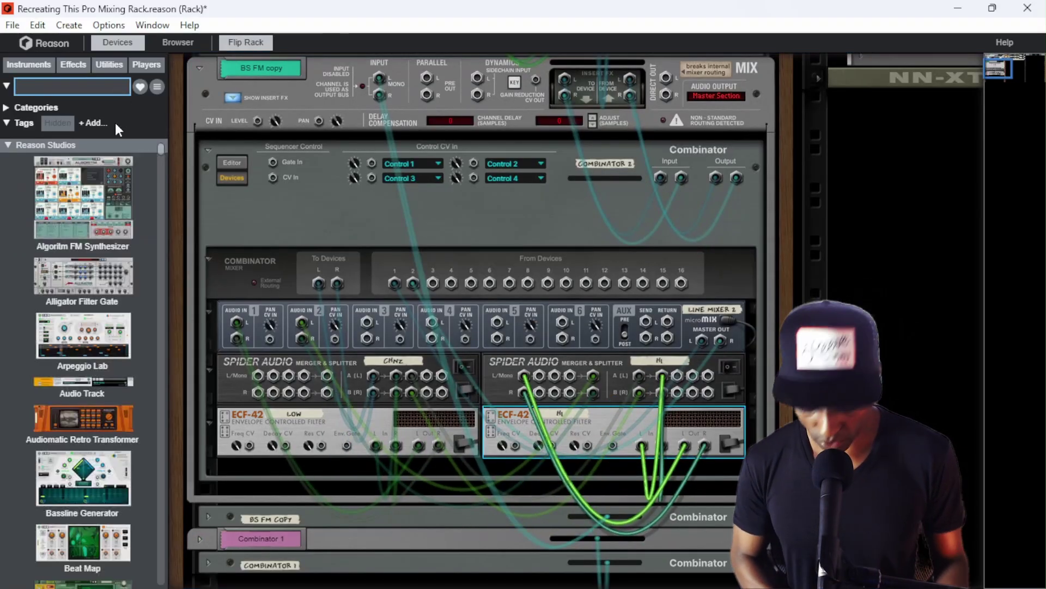
text(TH)
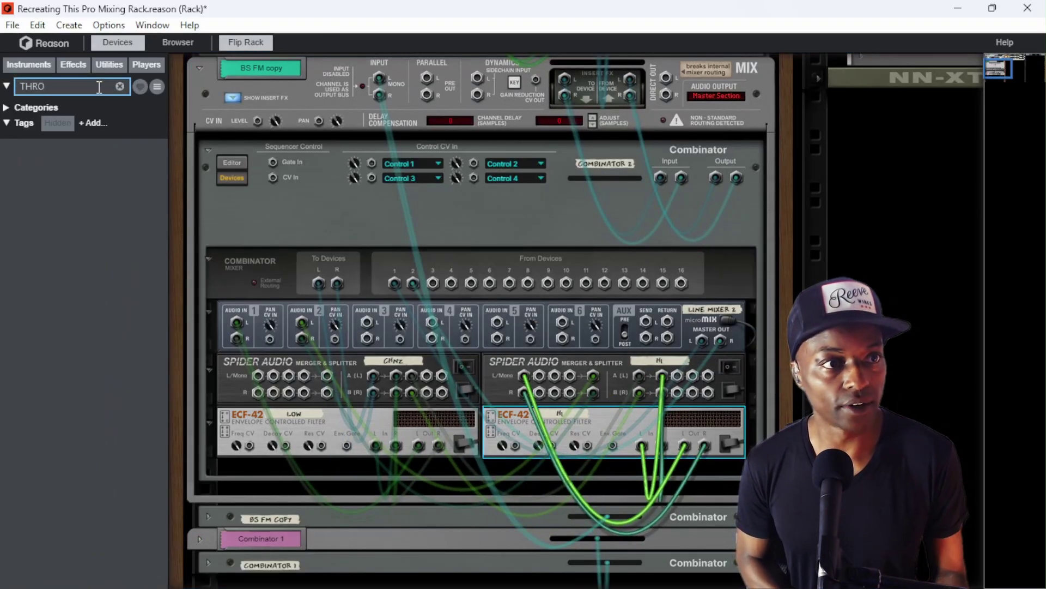
text(OR)
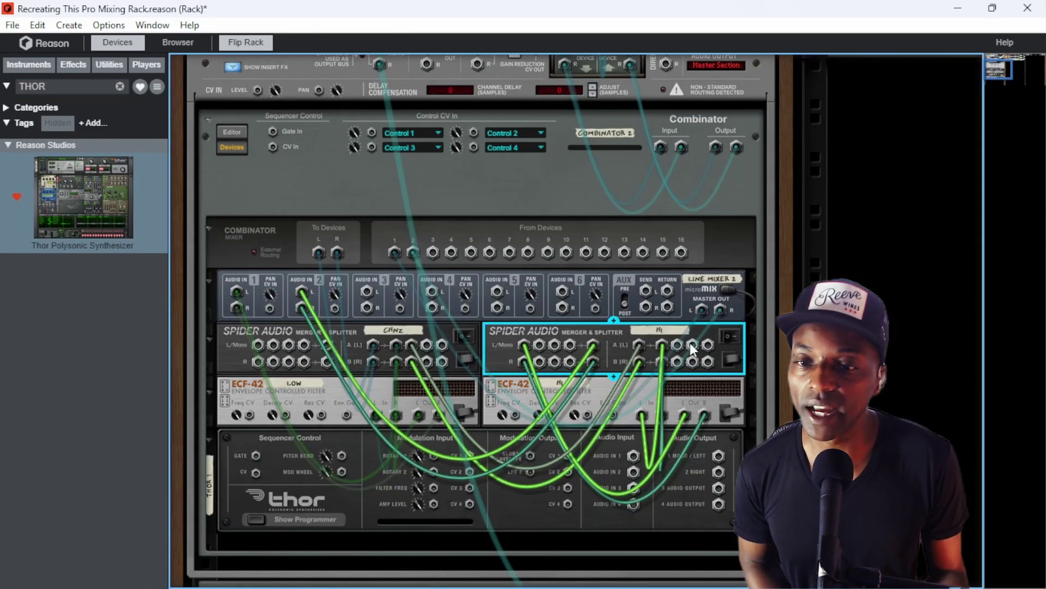
Step: Cable the Hi splitter's outputs into Thor's Audio Inputs 1 and 2, and patch Thor's left output onward
drag(678, 346, 636, 456)
drag(675, 361, 635, 472)
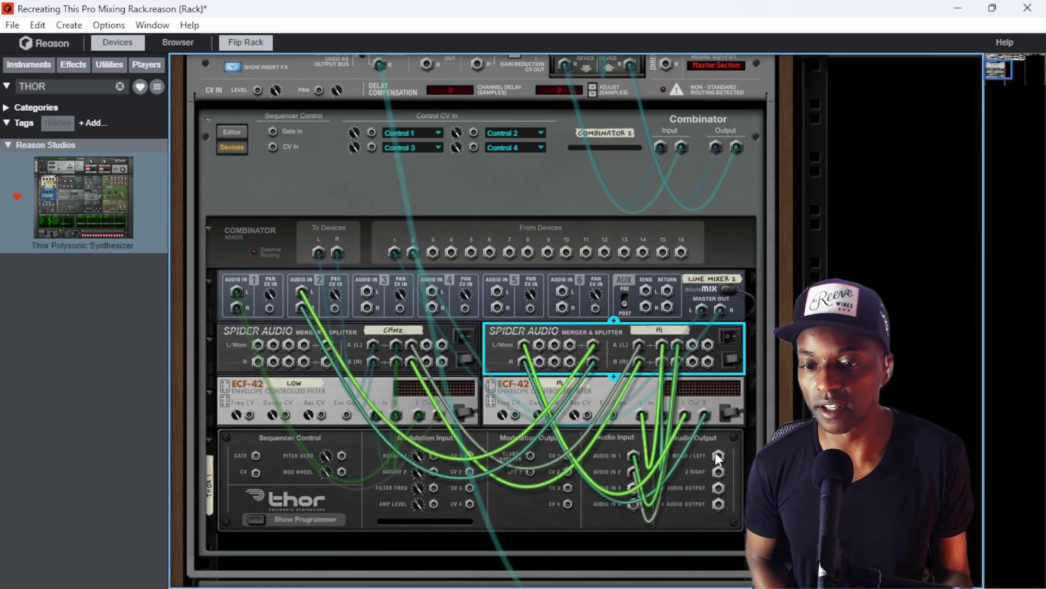
drag(718, 454, 538, 345)
click(548, 330)
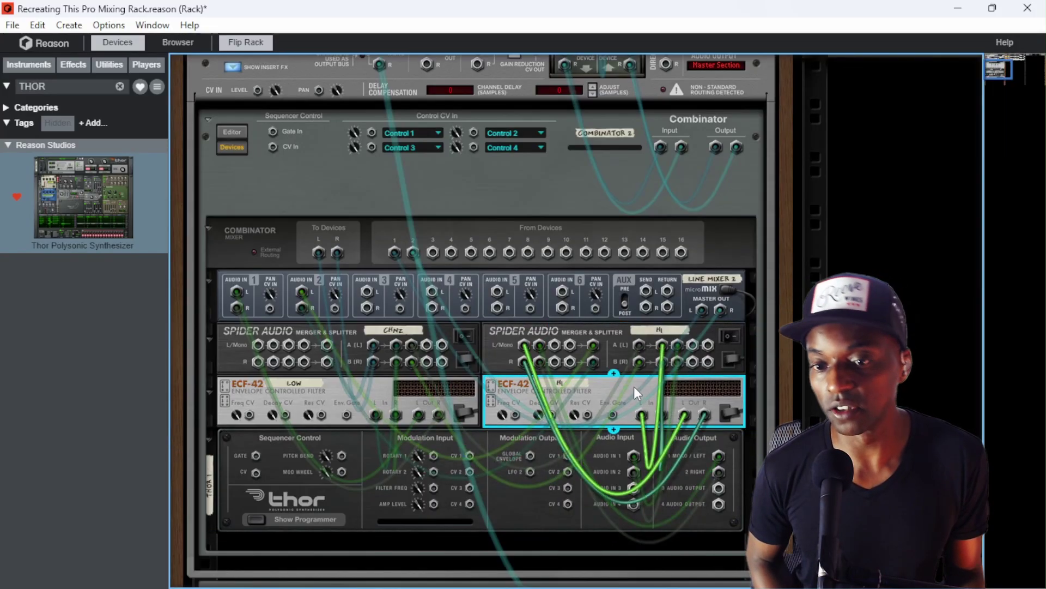
click(610, 443)
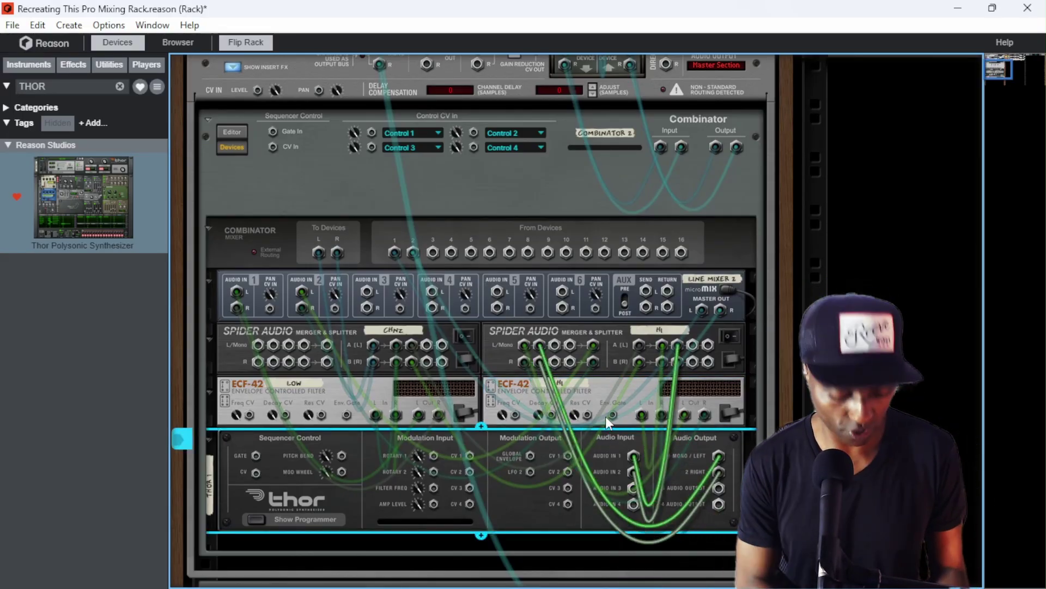
key(Tab)
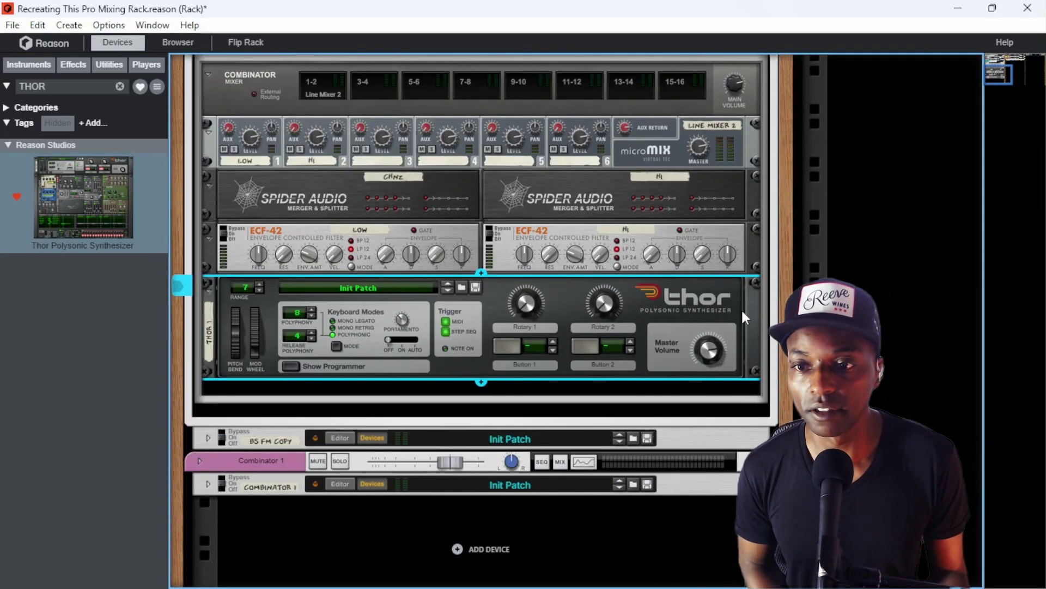
Step: Open Thor's programmer and set modulation rows 1 and 2 sources to Audio In1 and Audio In2
scroll(313, 324, down, 2)
click(292, 307)
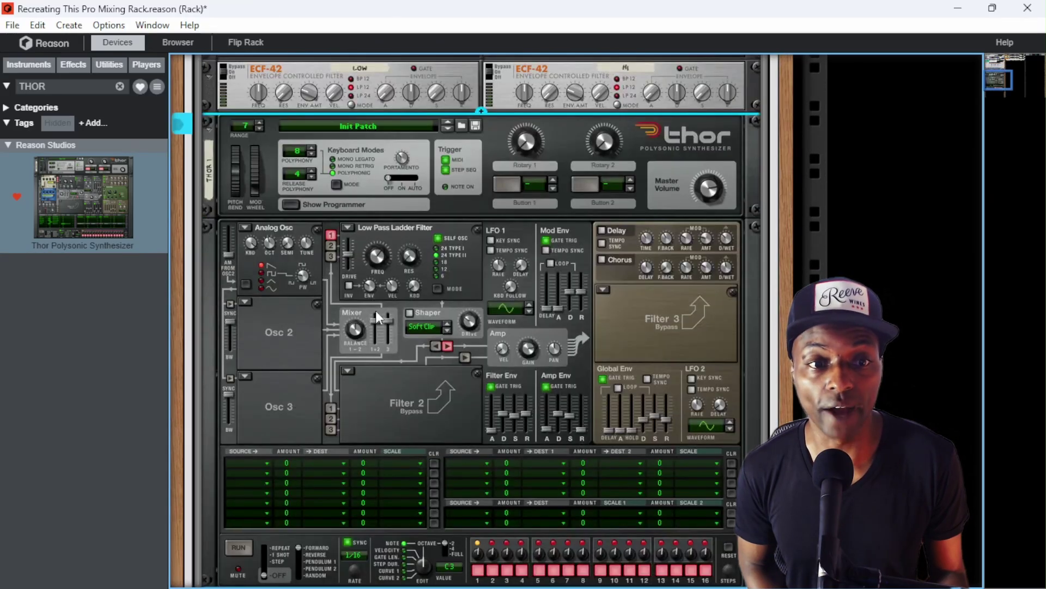
scroll(375, 309, down, 2)
click(263, 382)
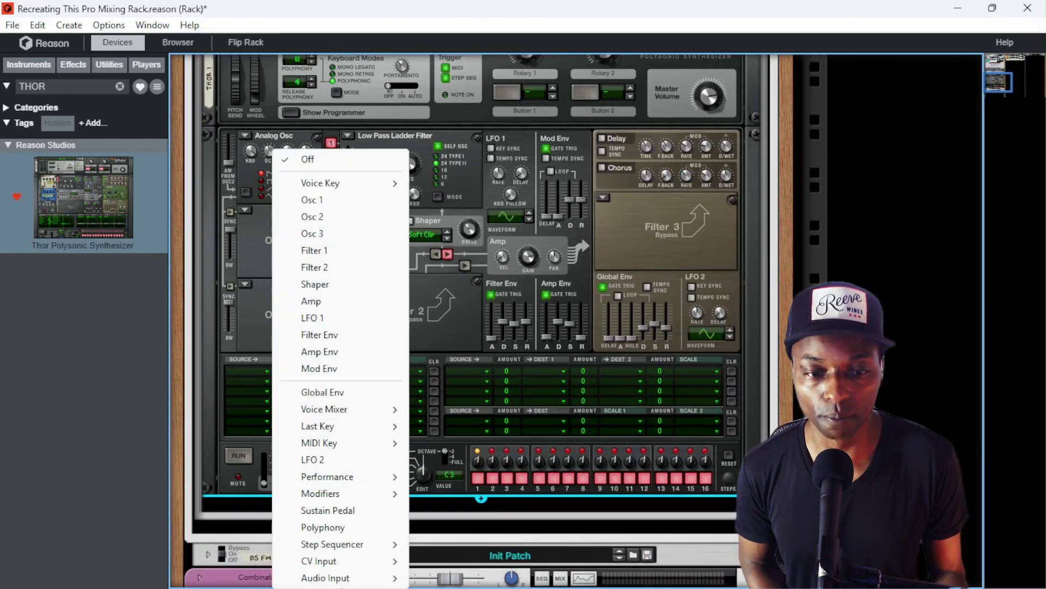
mouse_move(345, 578)
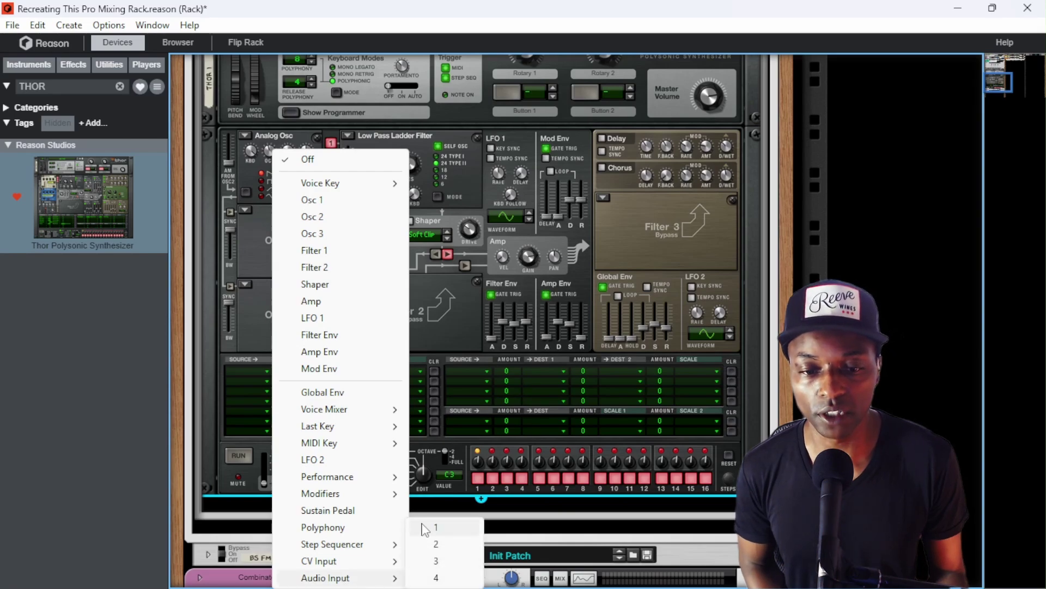
click(433, 529)
click(263, 380)
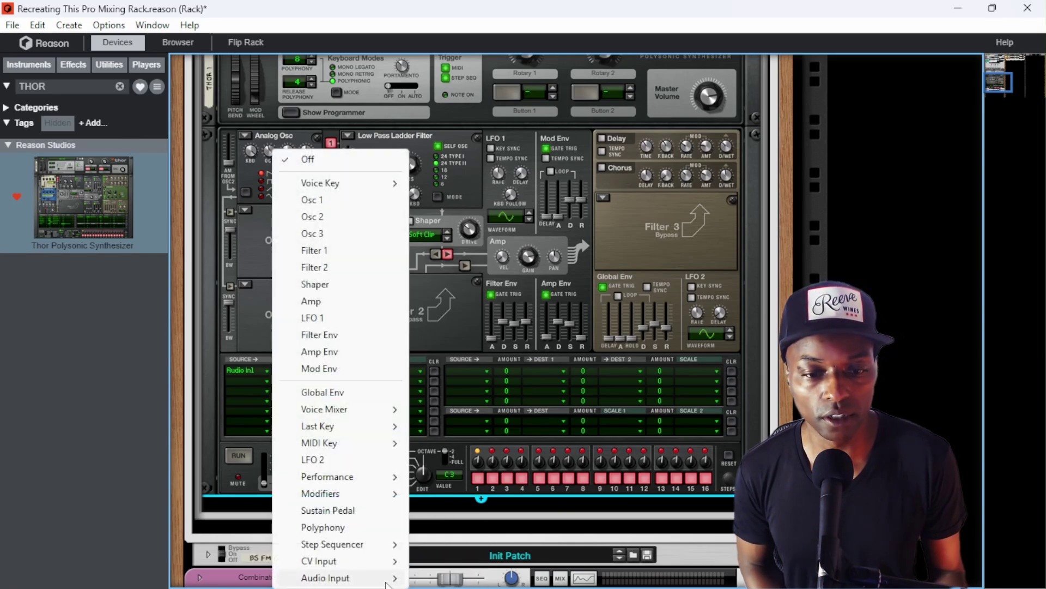
mouse_move(348, 578)
click(439, 544)
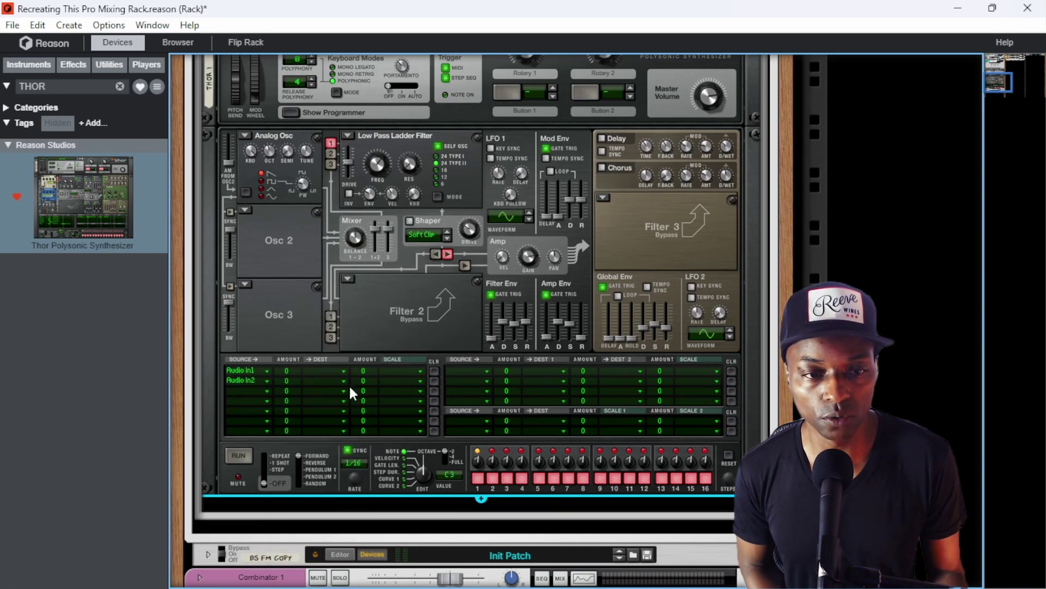
Step: Route rows 1 and 2 to Audio Out1 and Audio Out2, each with amount −100
click(335, 371)
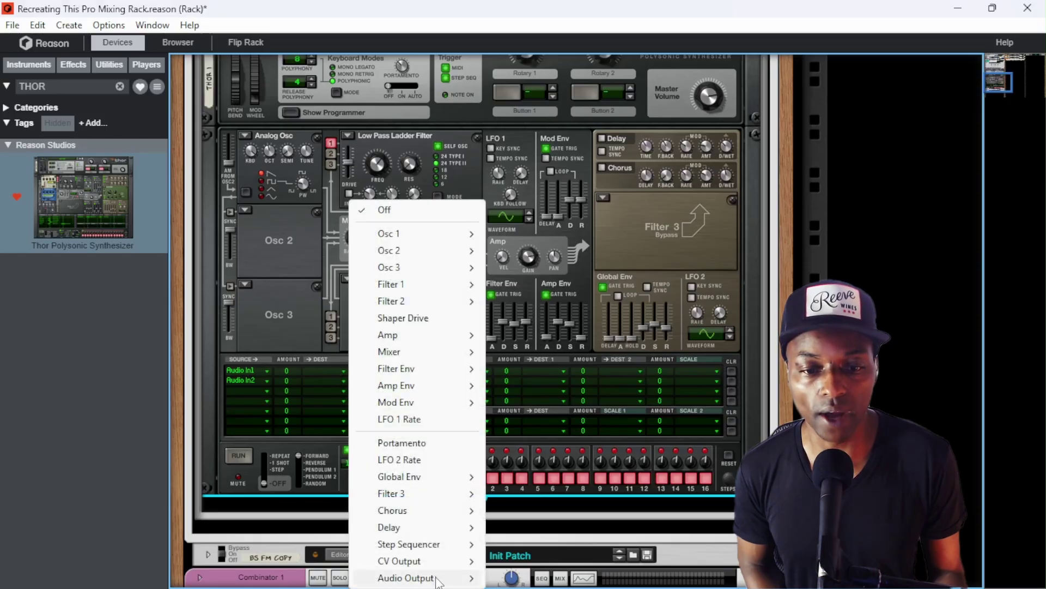
mouse_move(414, 578)
click(512, 527)
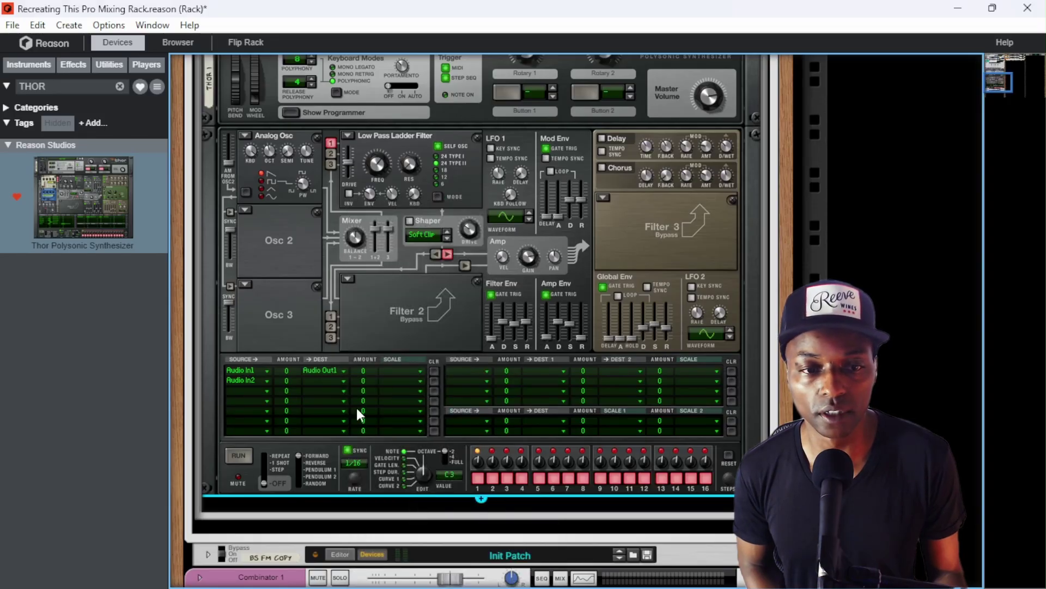
click(333, 383)
mouse_move(414, 577)
click(506, 541)
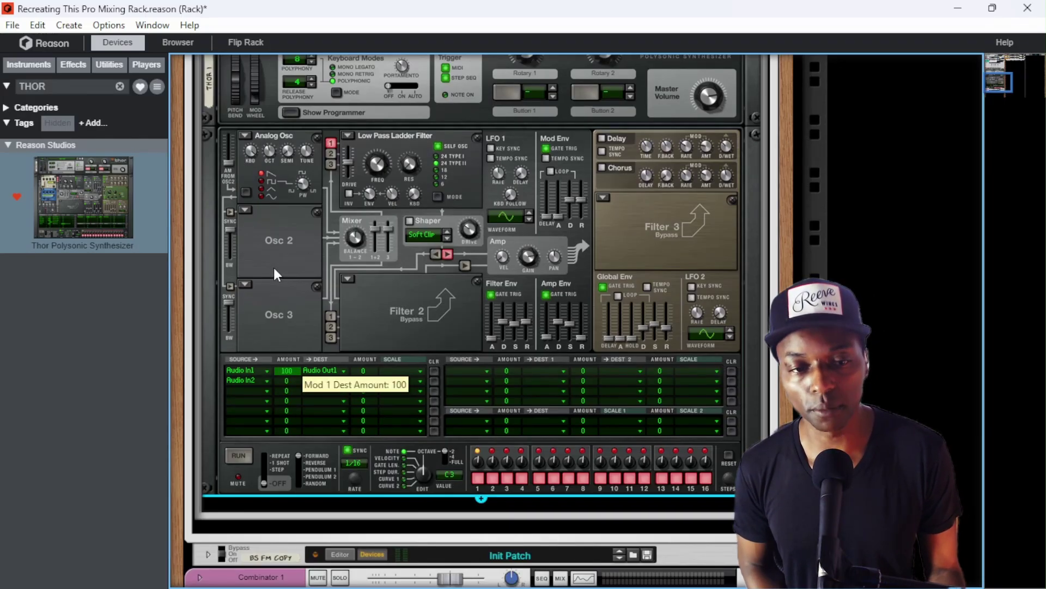
drag(286, 371, 299, 482)
drag(283, 380, 309, 531)
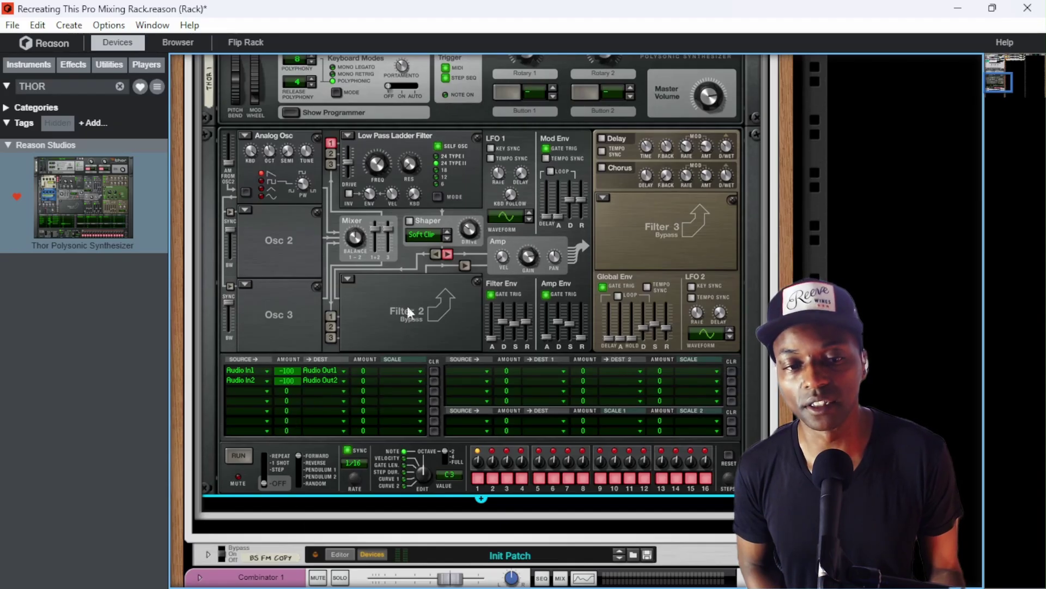
Step: Hide Thor's programmer, rename the device INV, and fold it to a single strip
scroll(432, 236, up, 2)
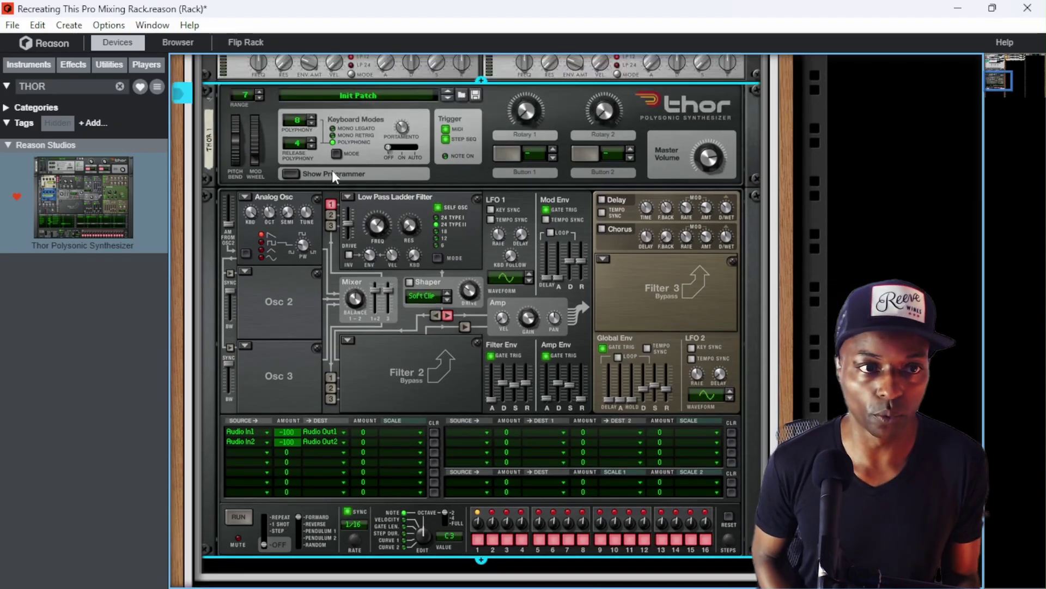
click(290, 174)
key(Tab)
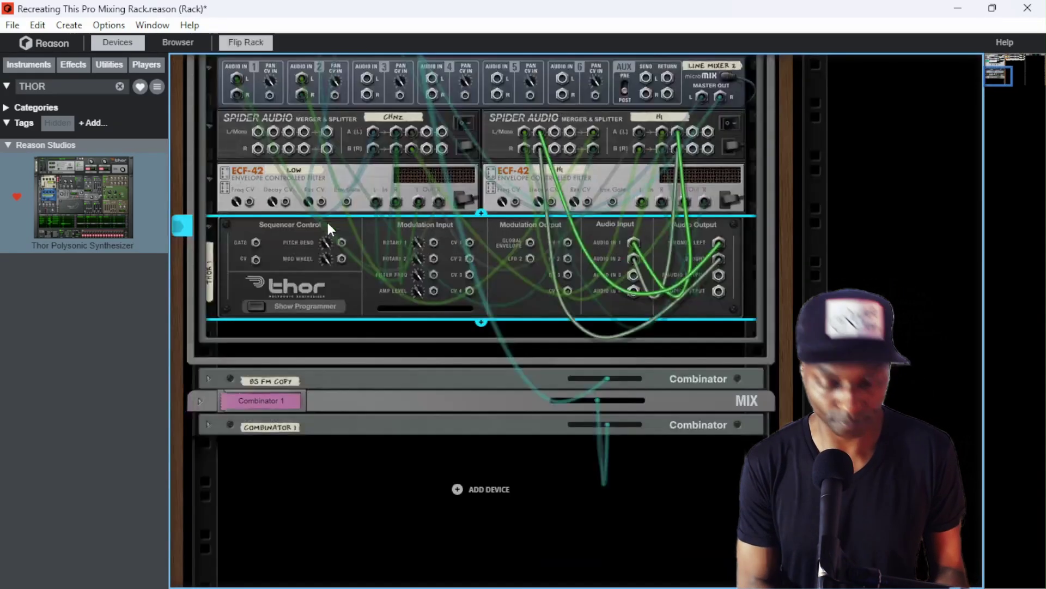
double_click(210, 267)
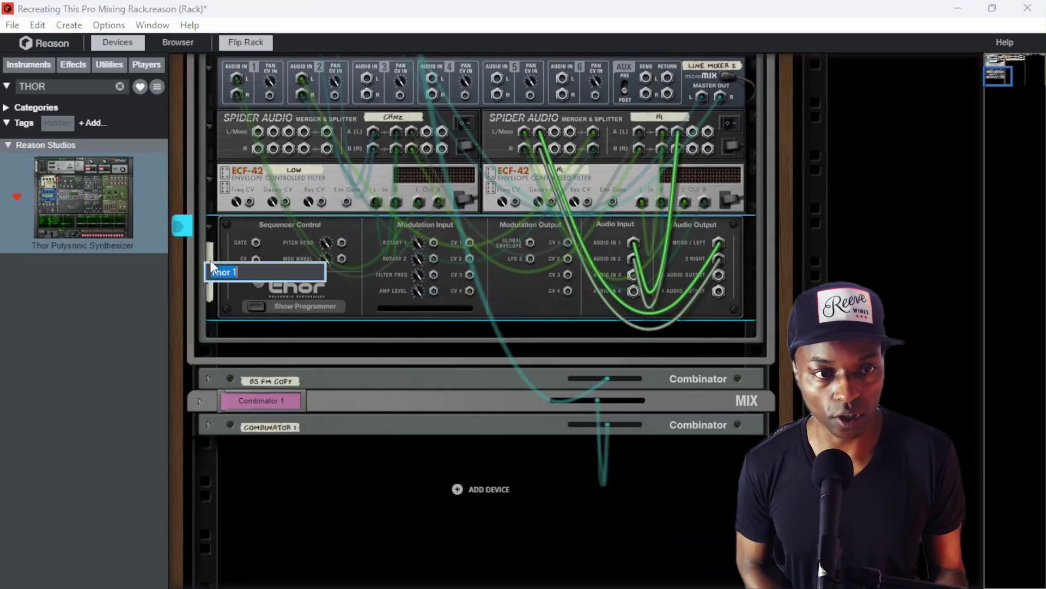
text(ENV)
key(Return)
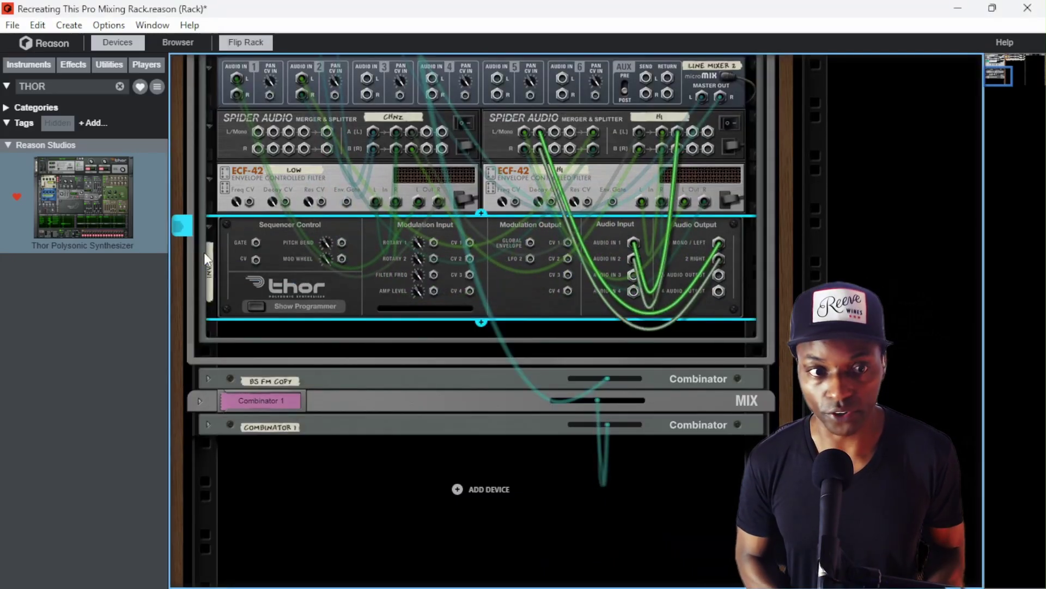
key(Tab)
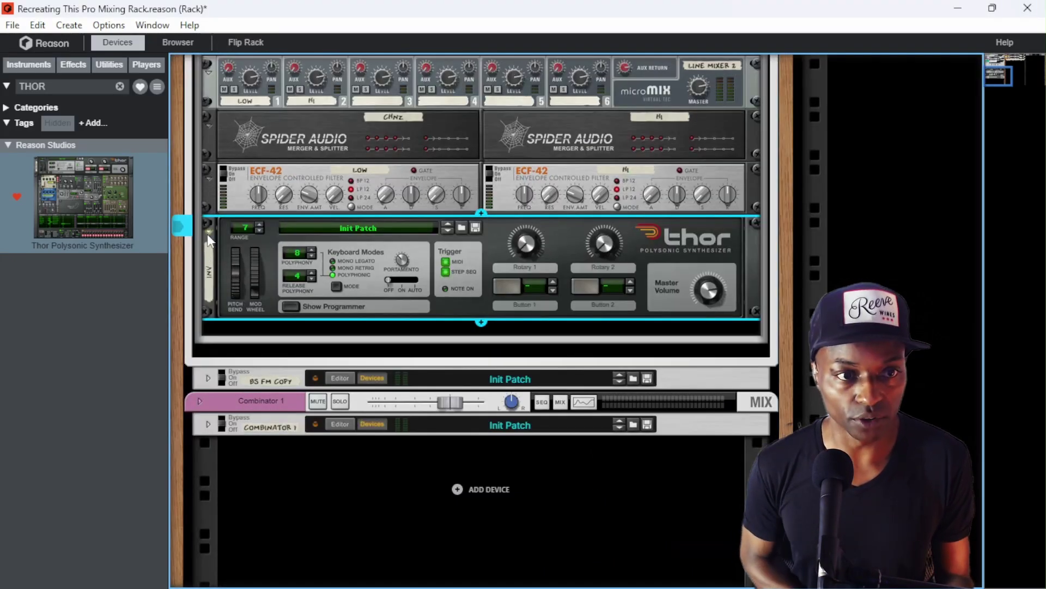
click(207, 233)
scroll(267, 252, up, 2)
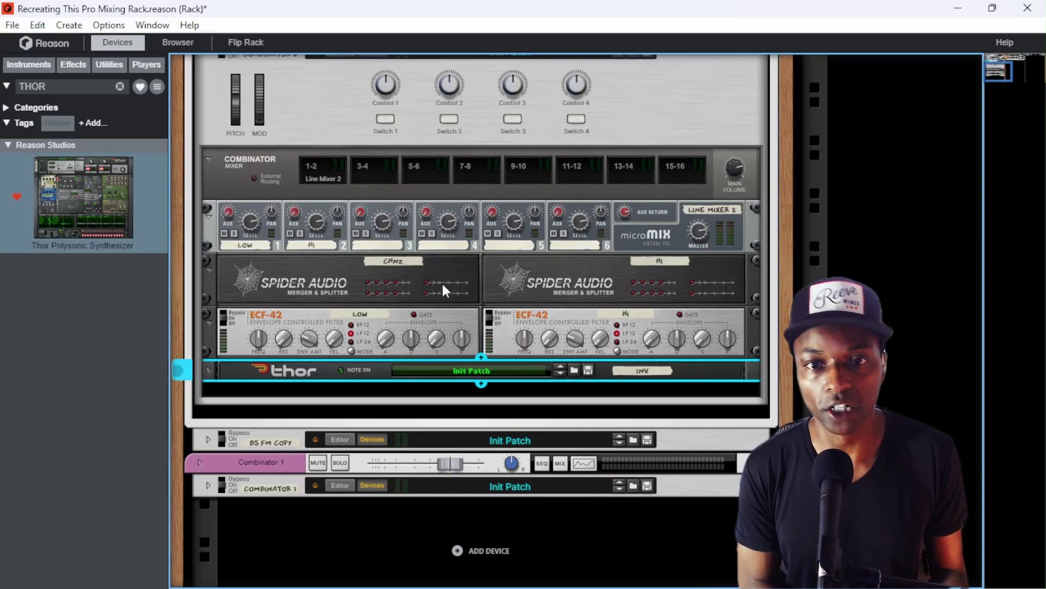
Step: Rewind the tutorial to 8:34, rewatch the EQ Eight part, then return to Reason
key(alt+Tab)
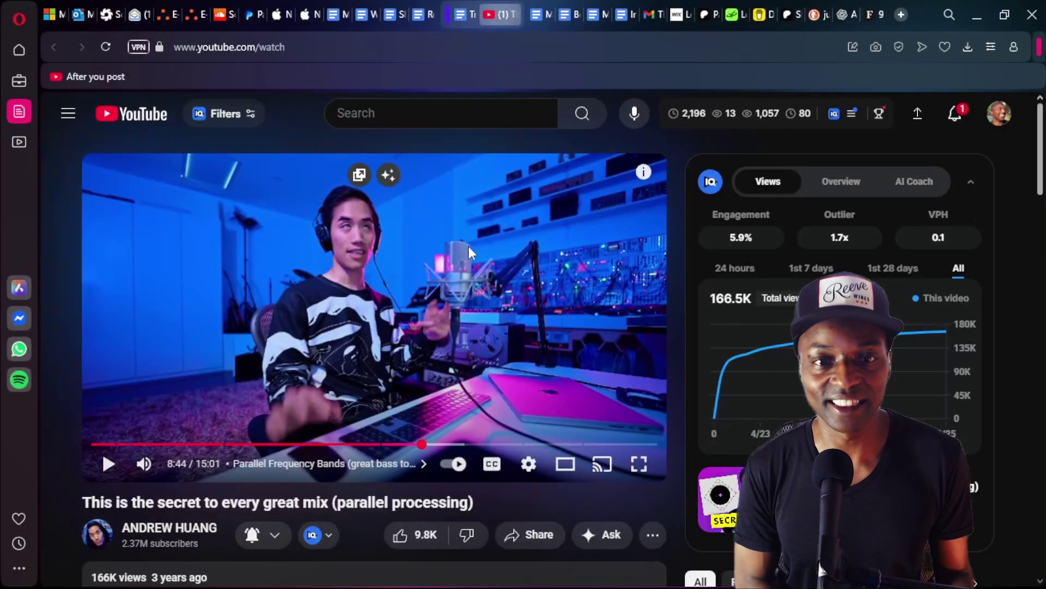
key(Left)
click(464, 241)
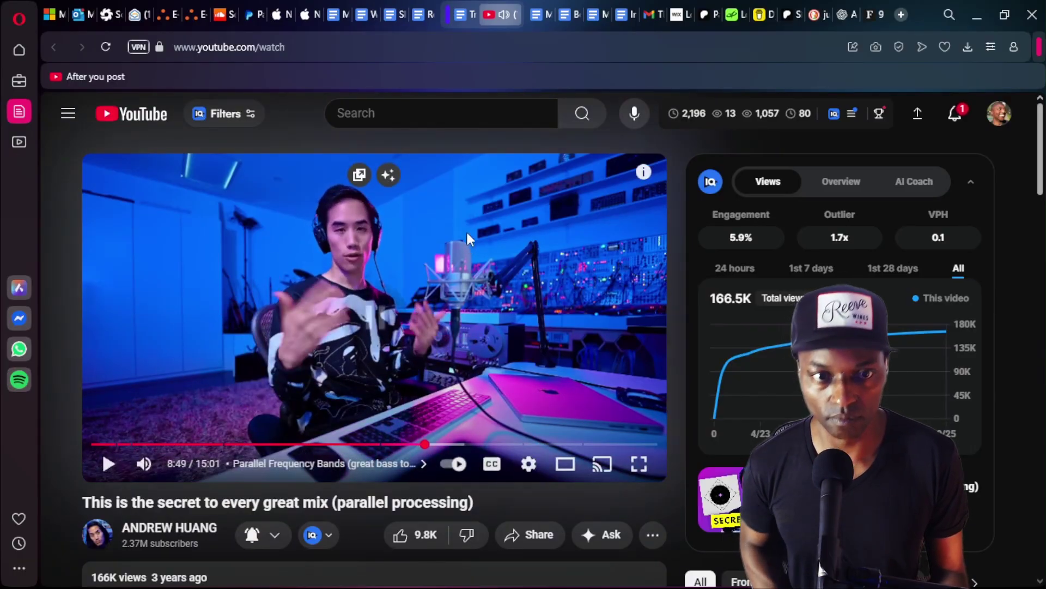
key(k)
key(Left)
key(Left)
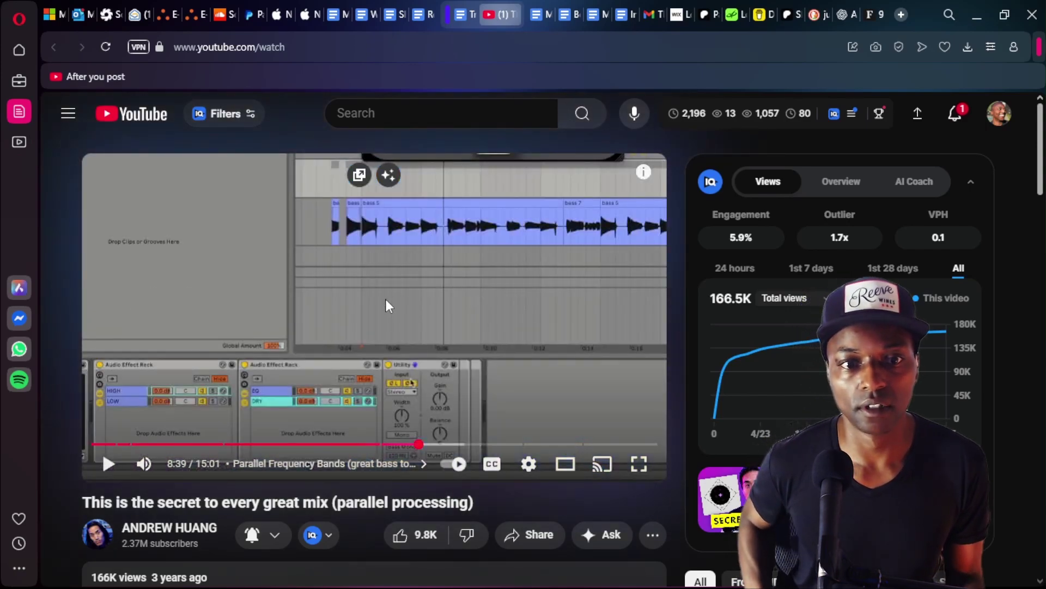
key(Left)
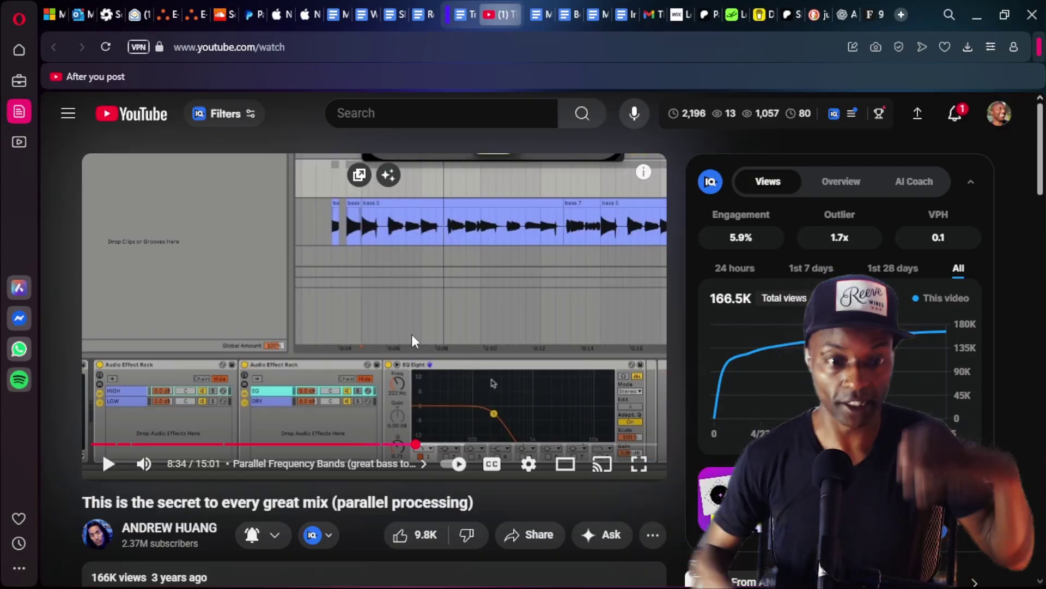
key(alt+Tab)
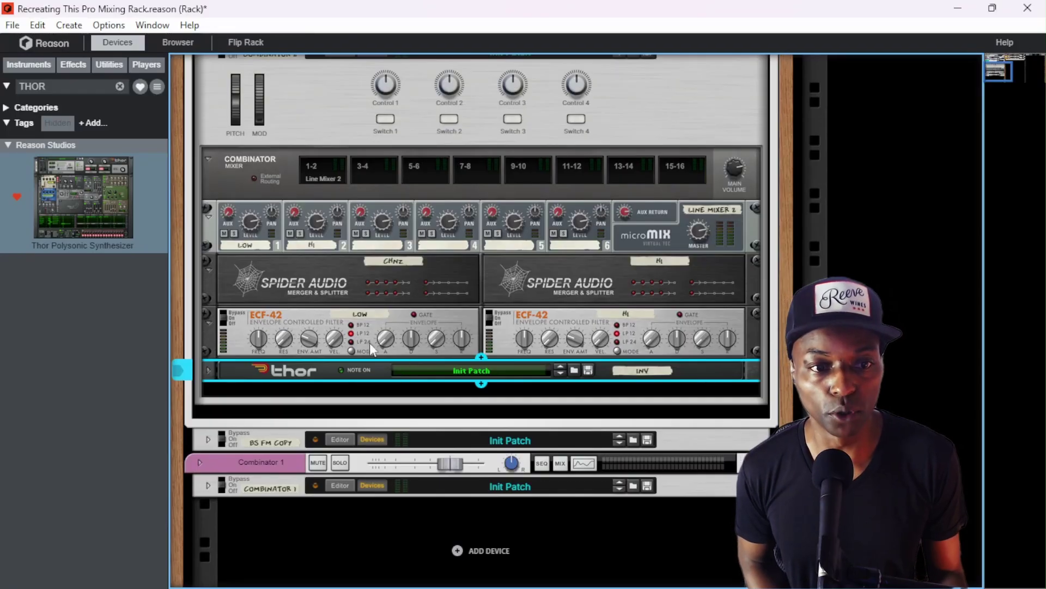
click(524, 339)
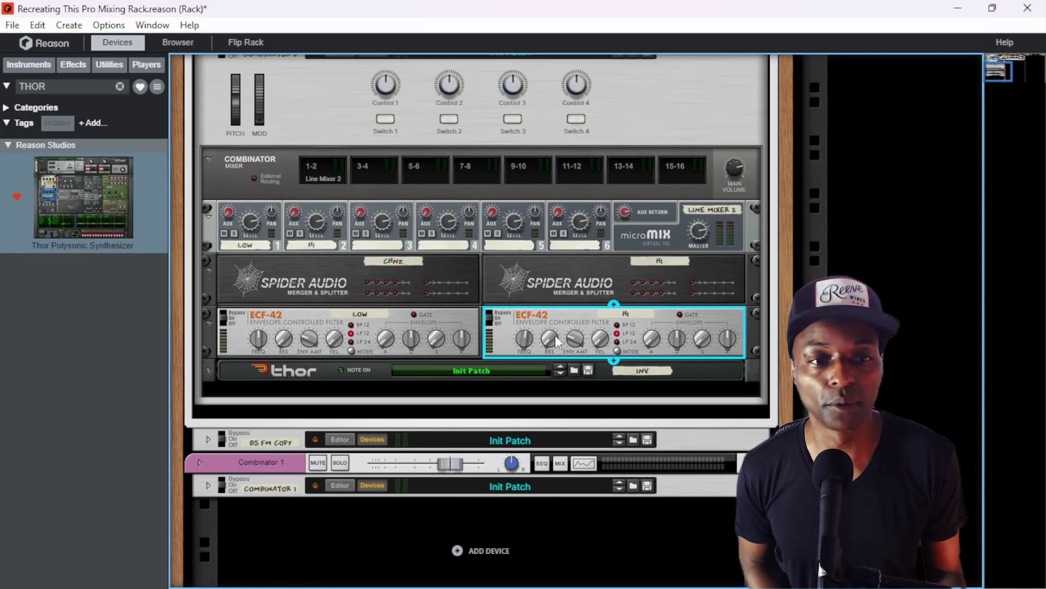
scroll(442, 149, up, 1)
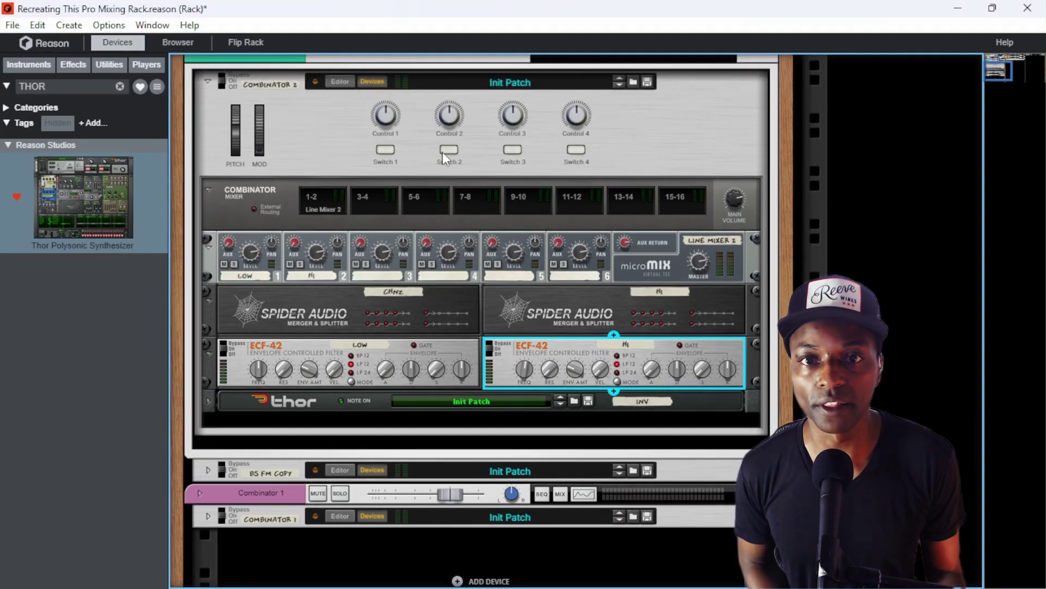
click(387, 120)
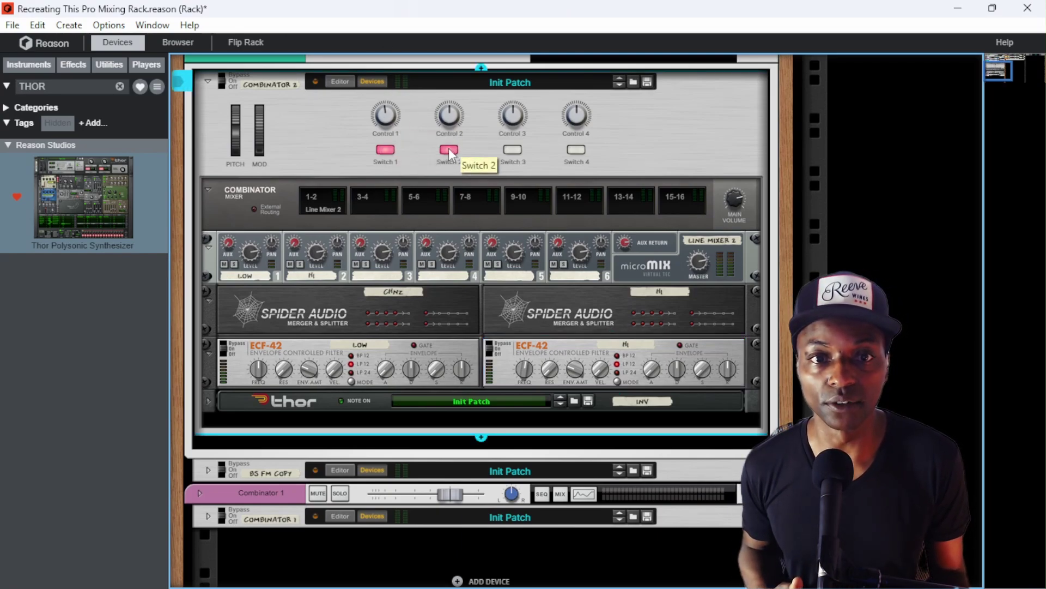
click(385, 149)
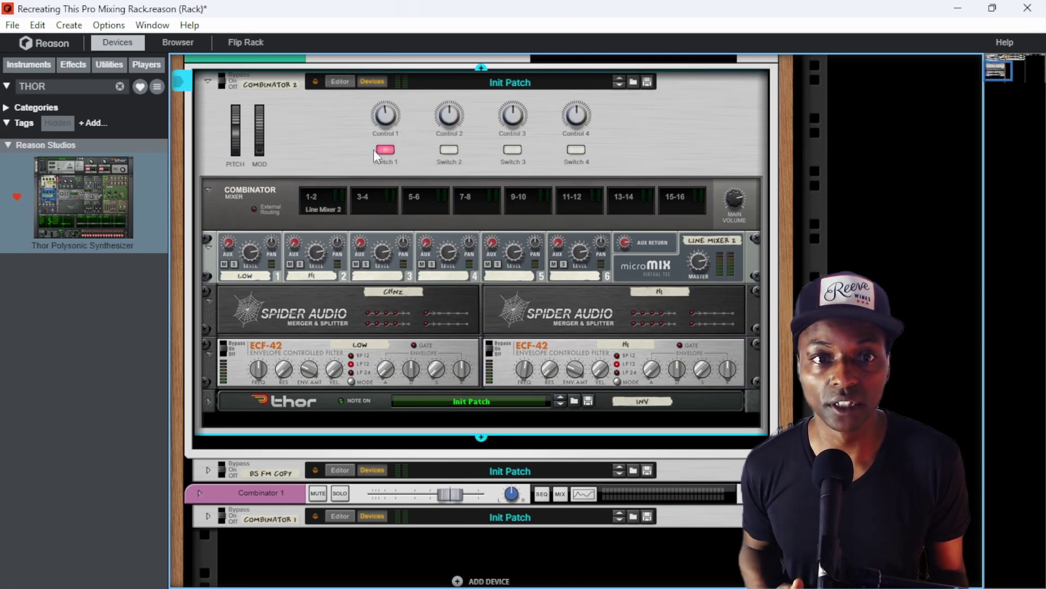
Step: Replace the Combinator panel controls with one knob and two switches, and shrink the panel to one unit
click(352, 85)
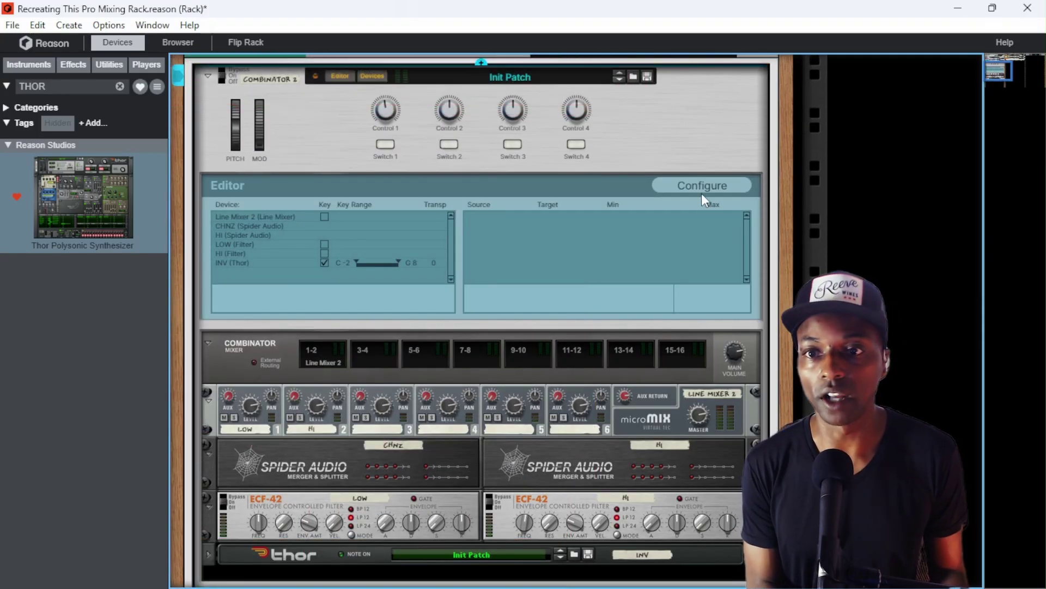
click(701, 186)
drag(630, 95, 217, 153)
key(Delete)
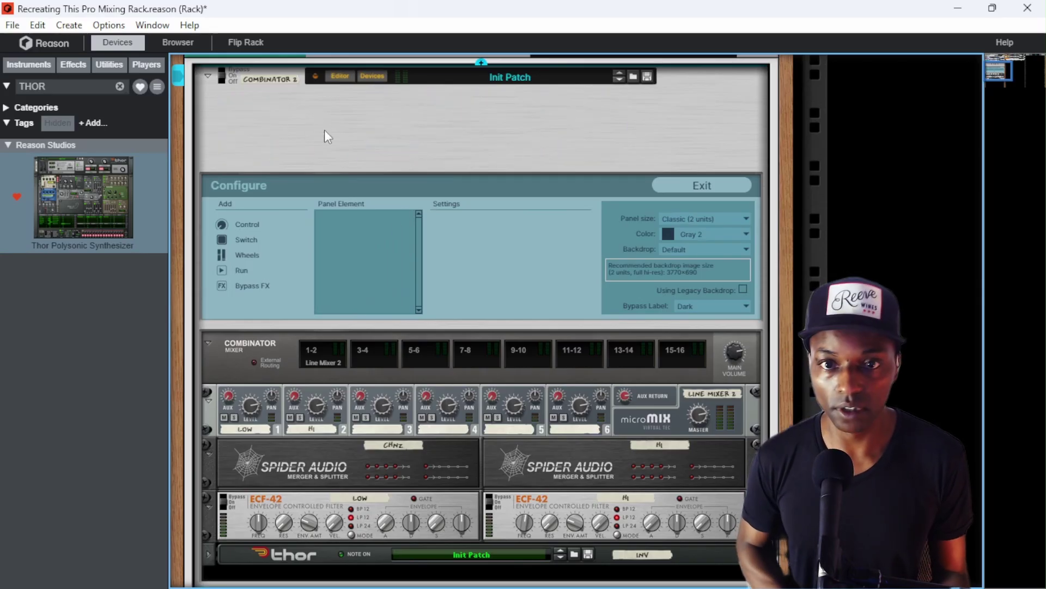
click(222, 224)
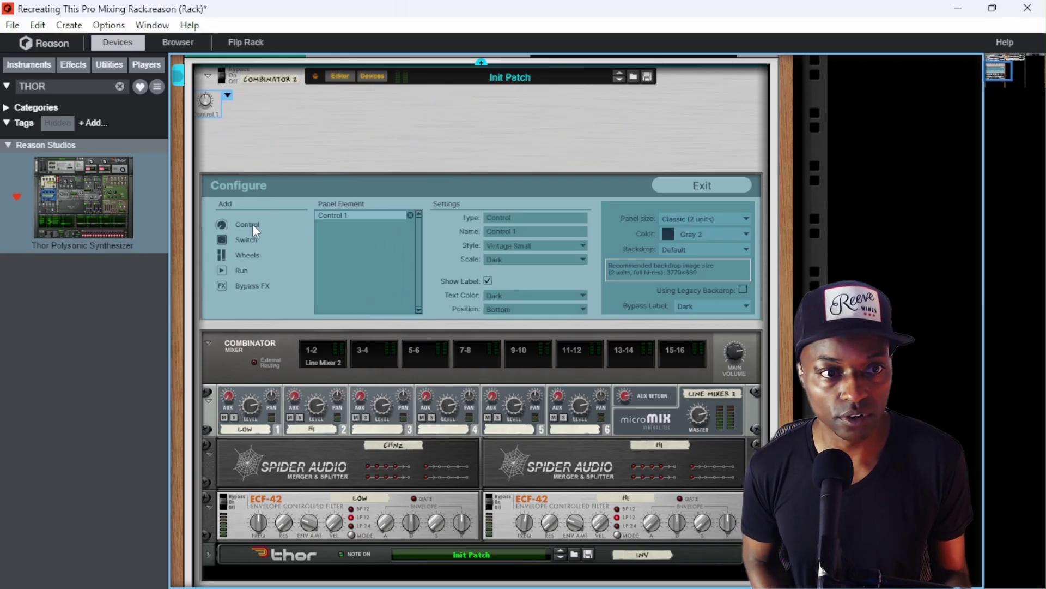
click(227, 241)
click(226, 241)
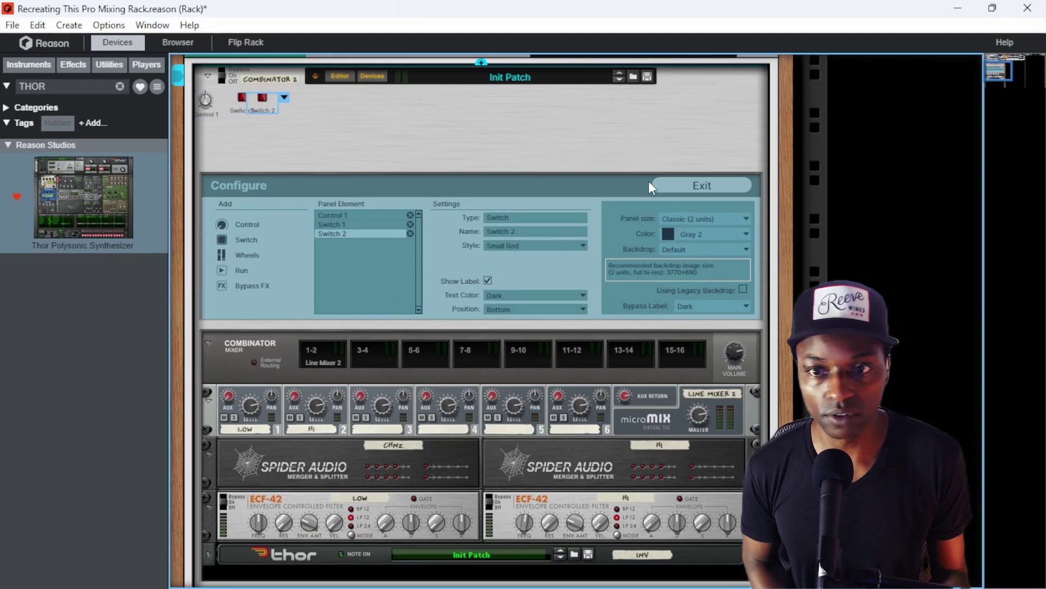
click(668, 217)
click(677, 232)
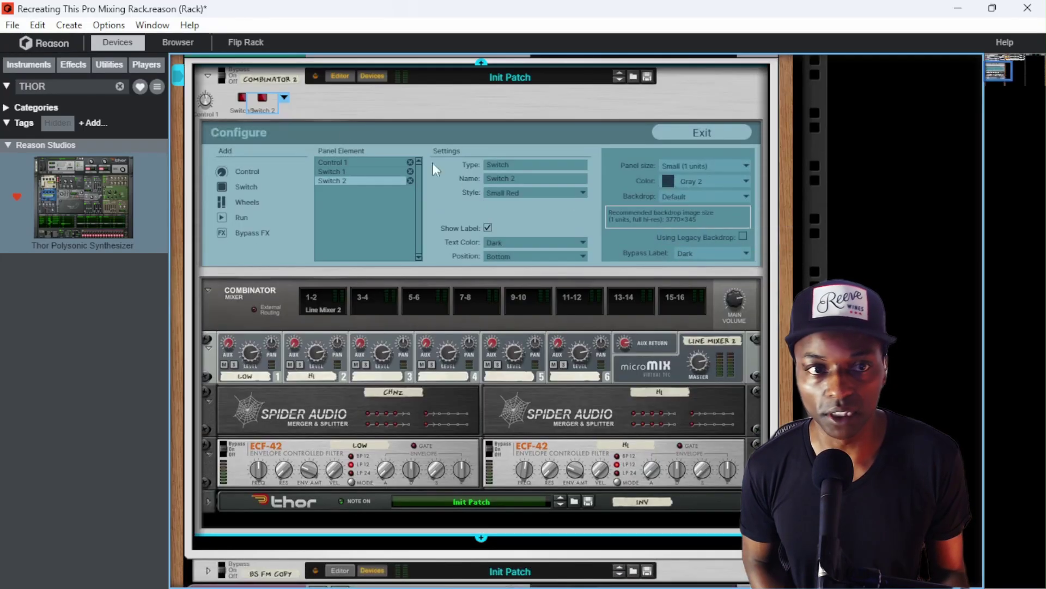
Step: Place Switch 1, the knob and Switch 2 evenly spaced across the panel, then exit to the editor
drag(268, 100, 581, 100)
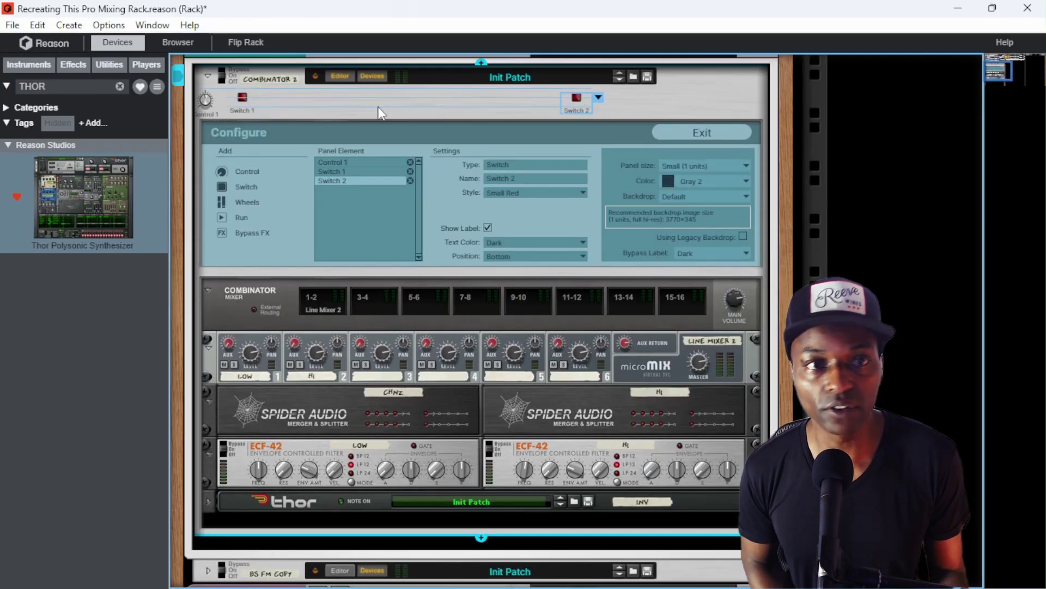
drag(206, 100, 500, 101)
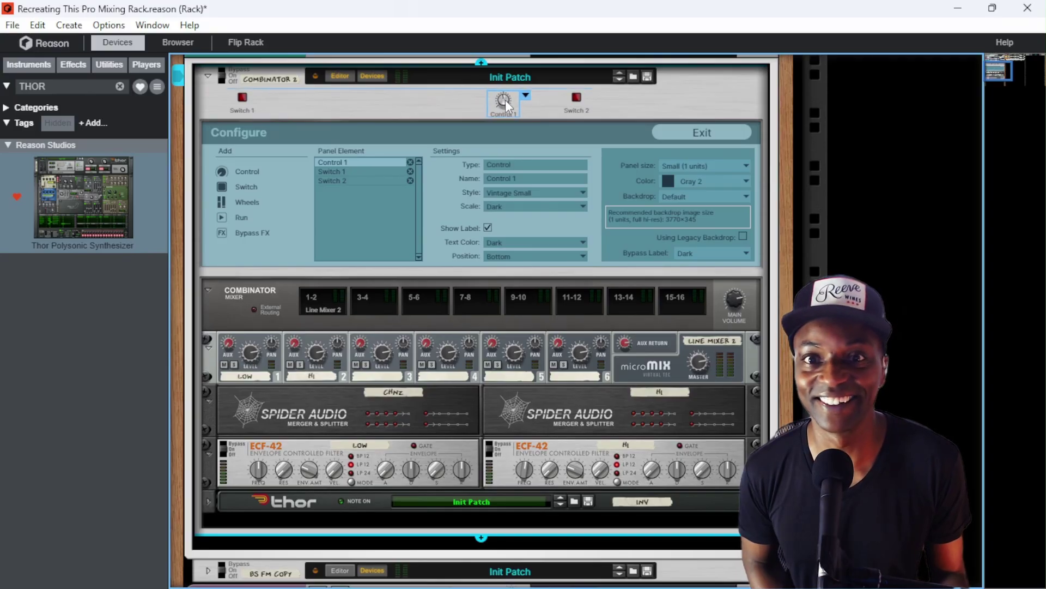
drag(576, 98, 553, 99)
drag(242, 98, 464, 101)
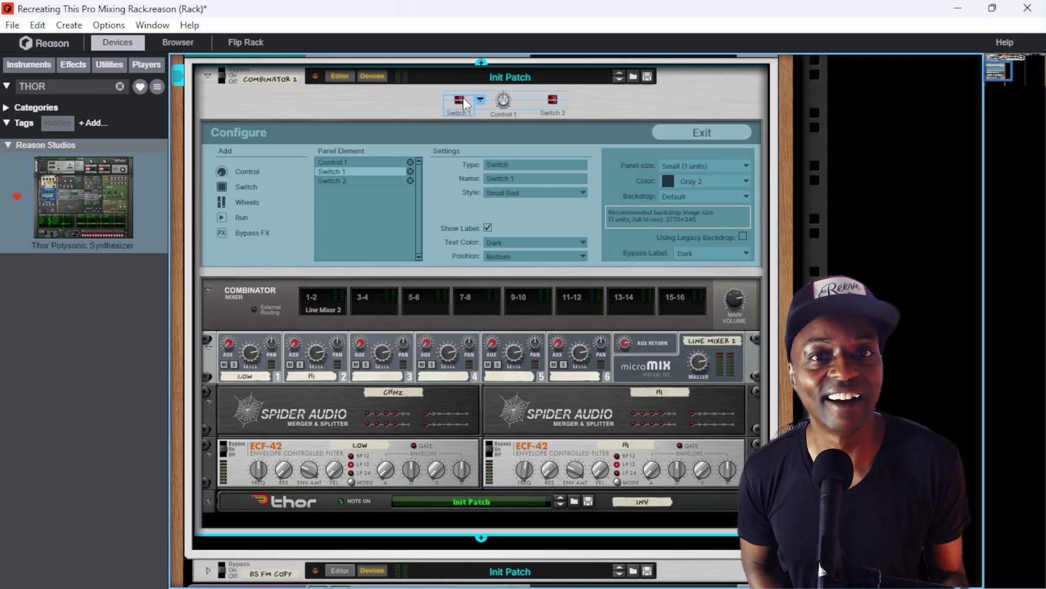
click(584, 97)
click(575, 102)
click(600, 108)
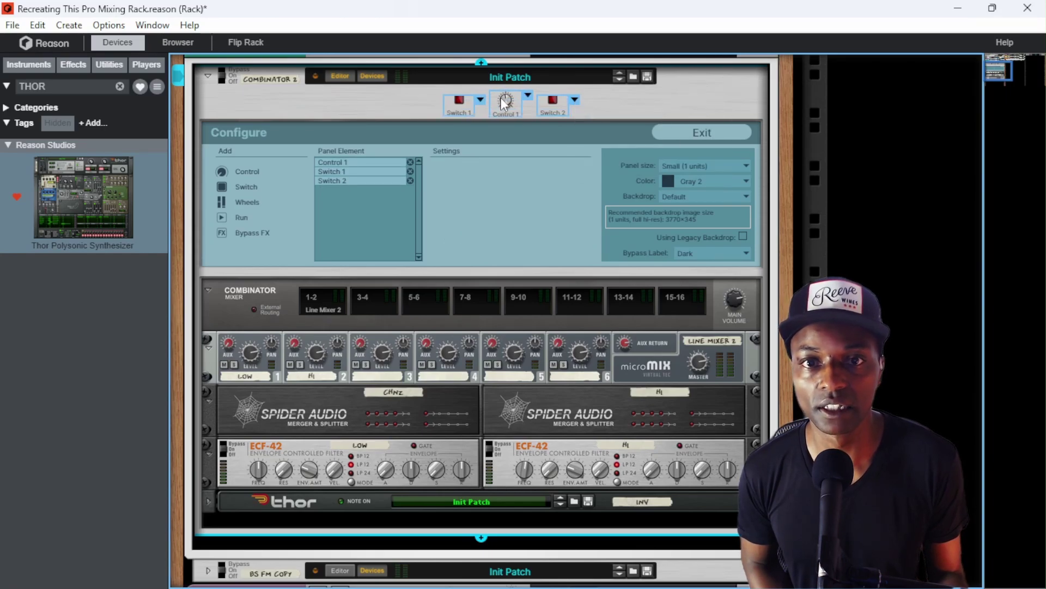
drag(505, 103, 496, 104)
click(588, 113)
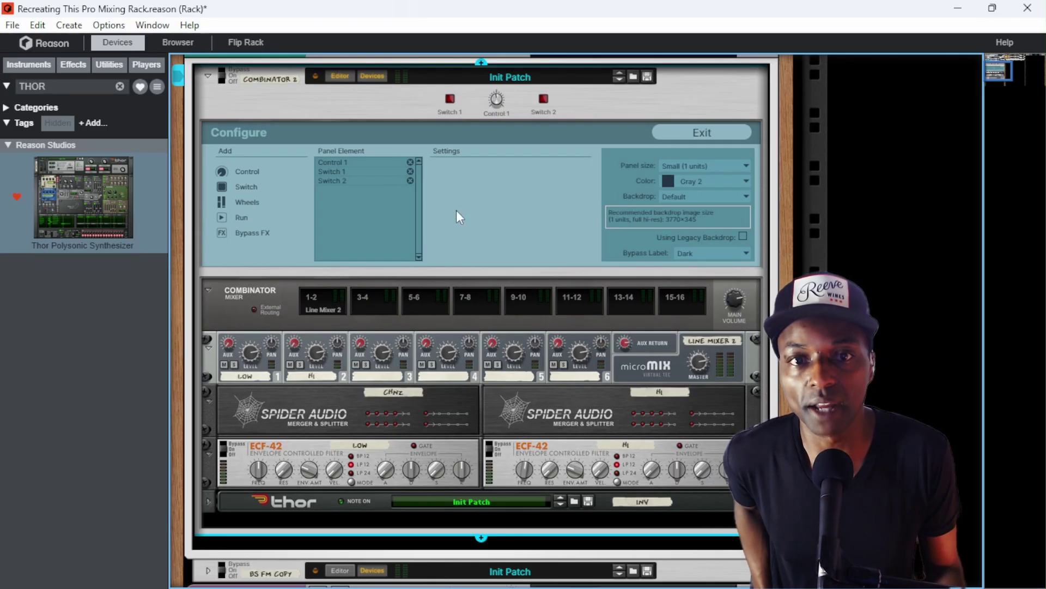
click(448, 99)
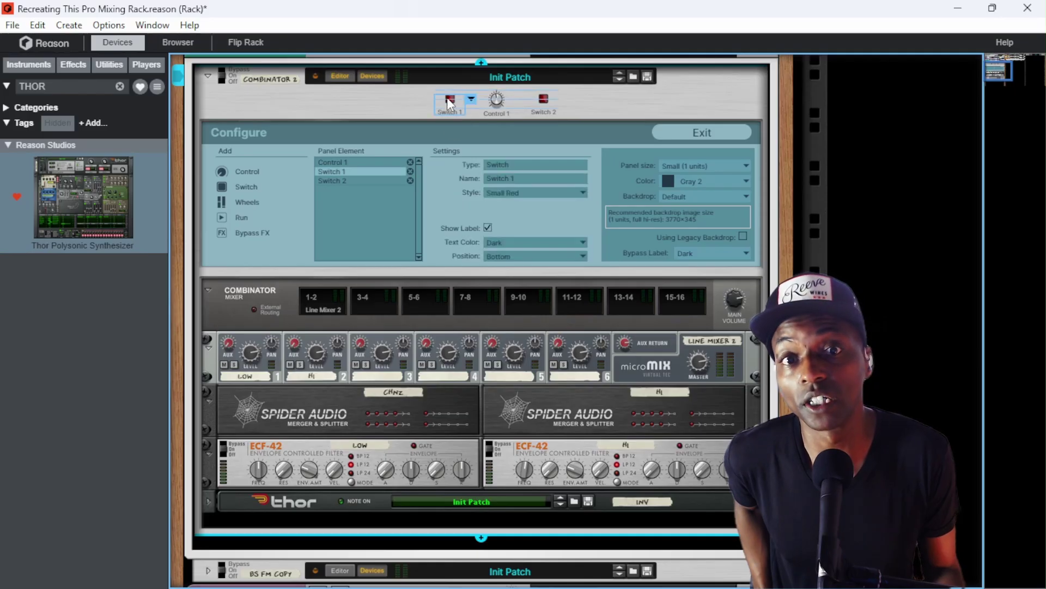
click(541, 99)
click(669, 134)
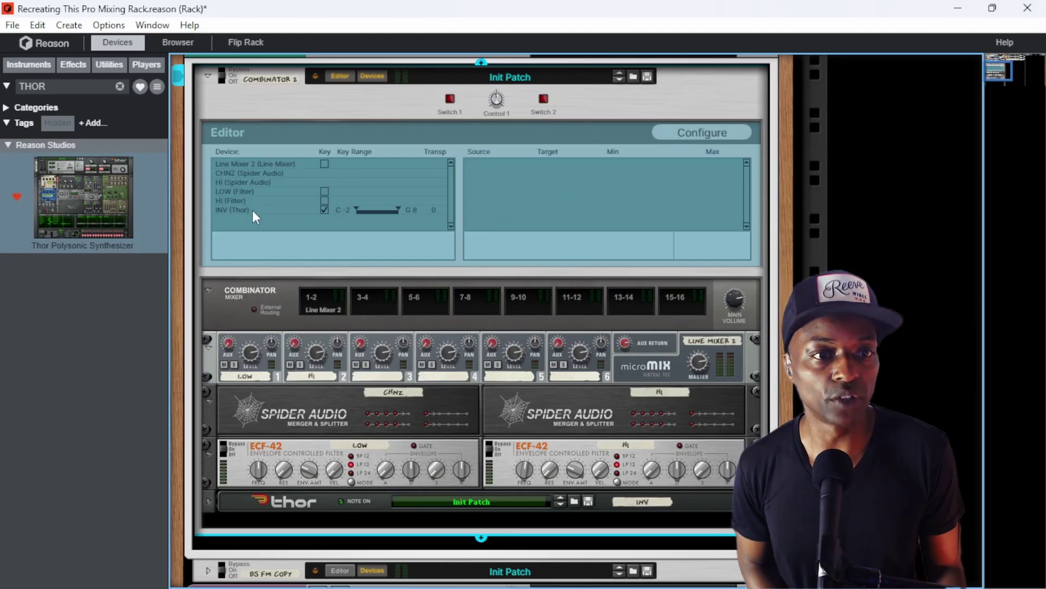
Step: Turn off key input for INV and add Control 1 as a modulation source on LOW and HI
click(322, 210)
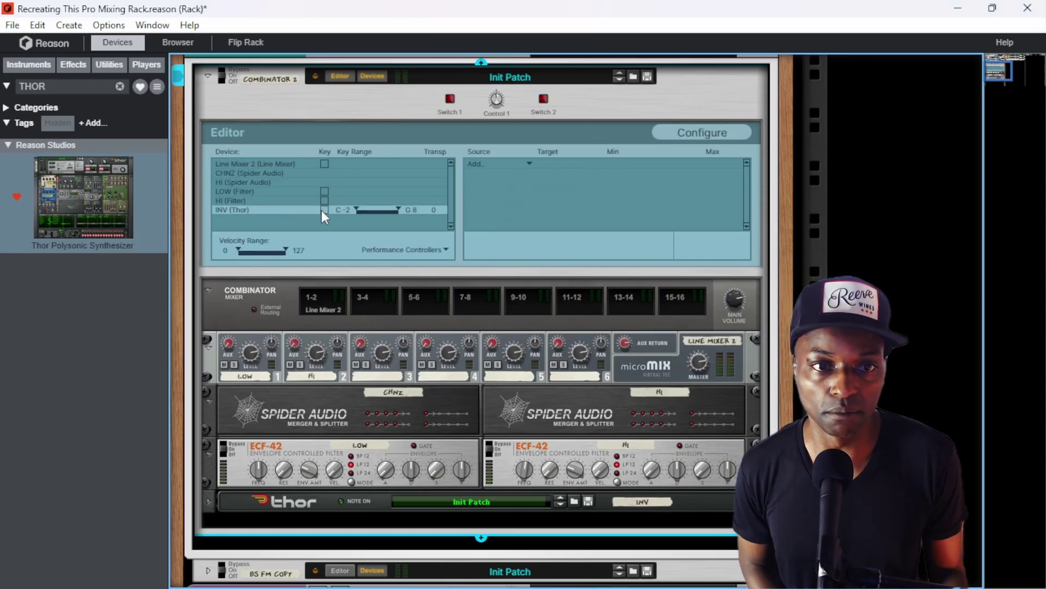
click(324, 210)
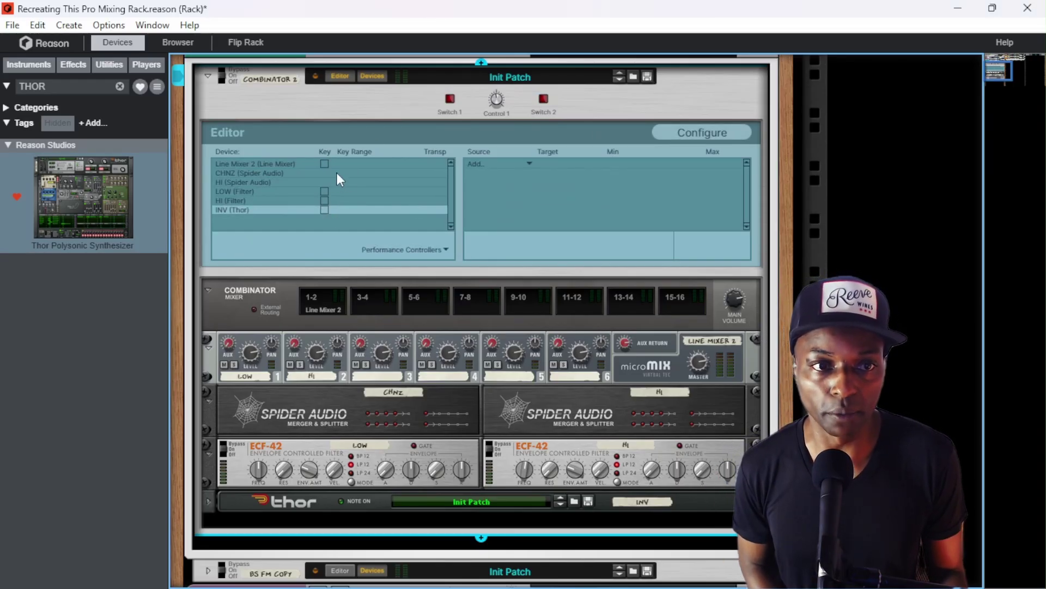
click(247, 191)
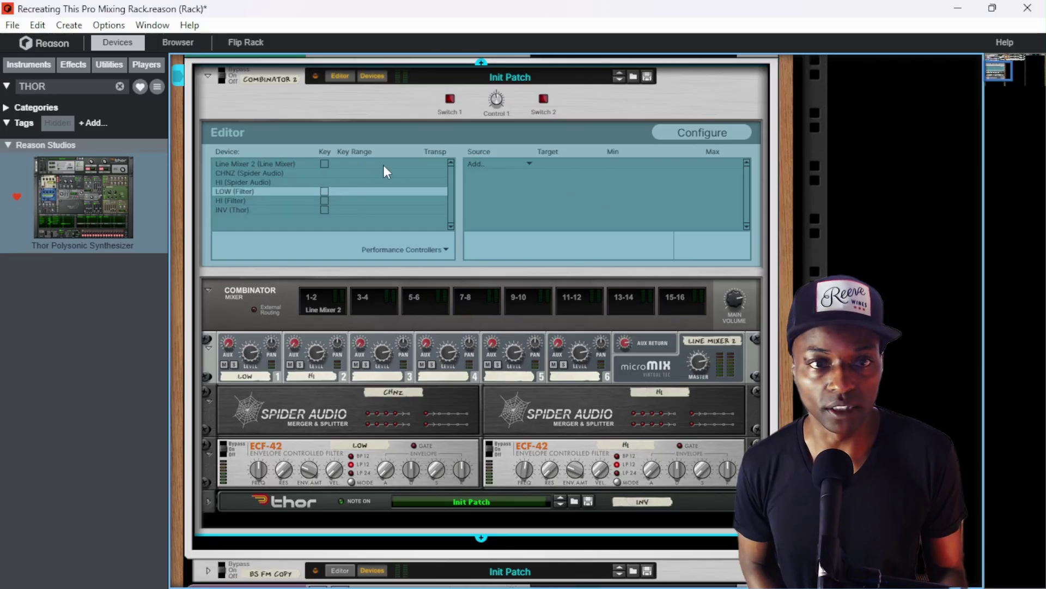
click(496, 163)
click(506, 174)
click(275, 200)
click(482, 165)
click(496, 175)
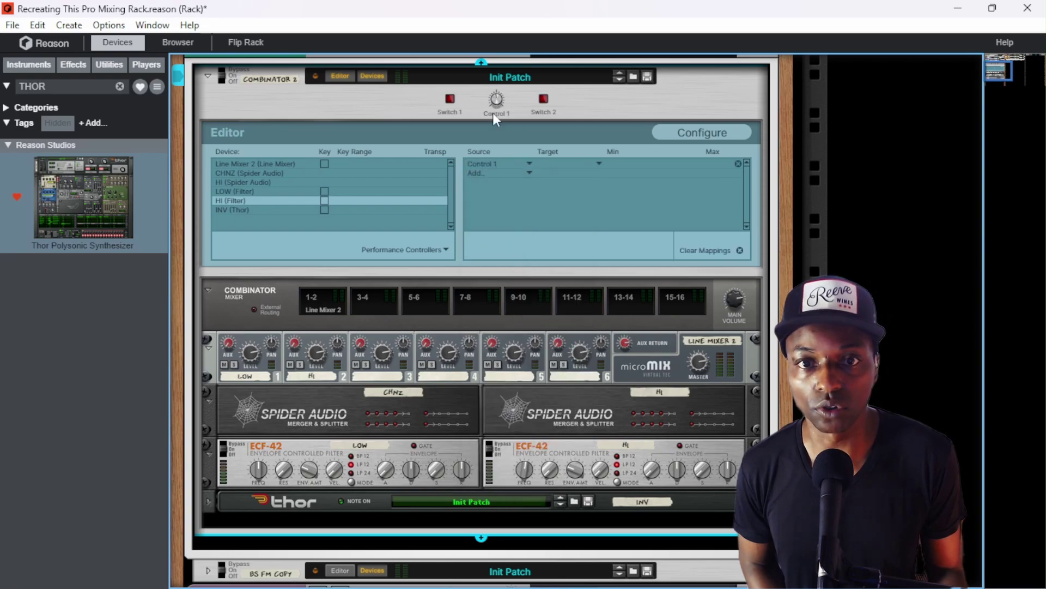
Step: Target Control 1 at Frequency on both HI and LOW filters, and rename the knob FREQ
click(561, 164)
click(574, 159)
click(586, 286)
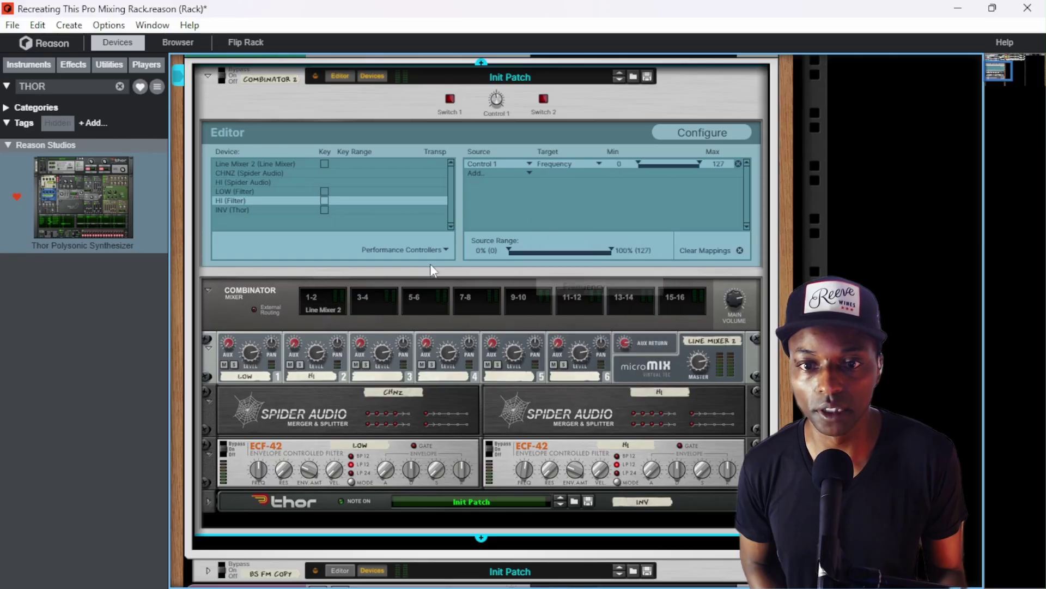
click(289, 192)
click(568, 164)
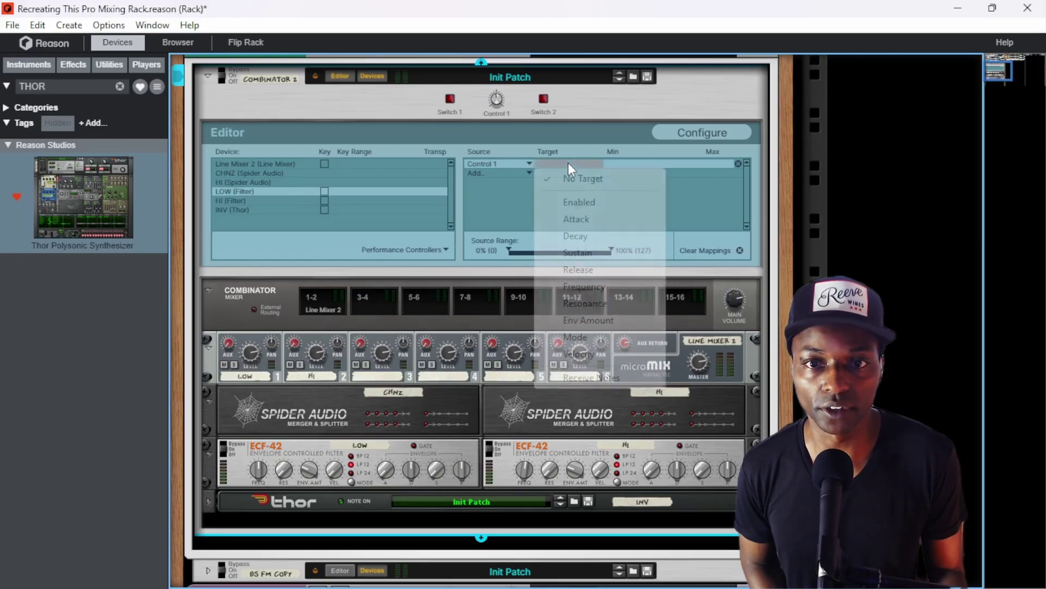
click(586, 286)
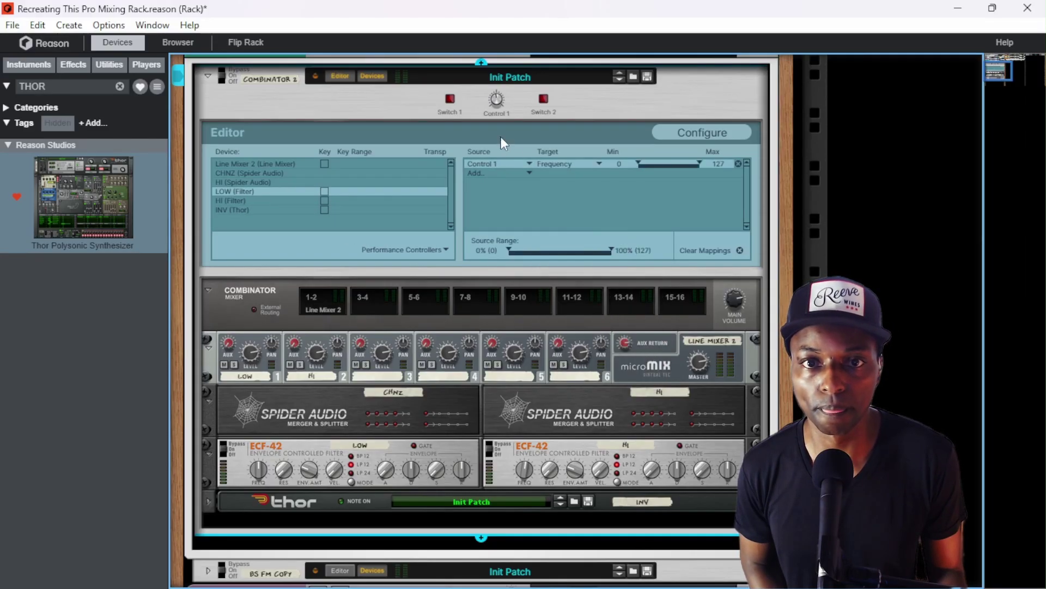
double_click(500, 114)
text(FREQ)
key(Return)
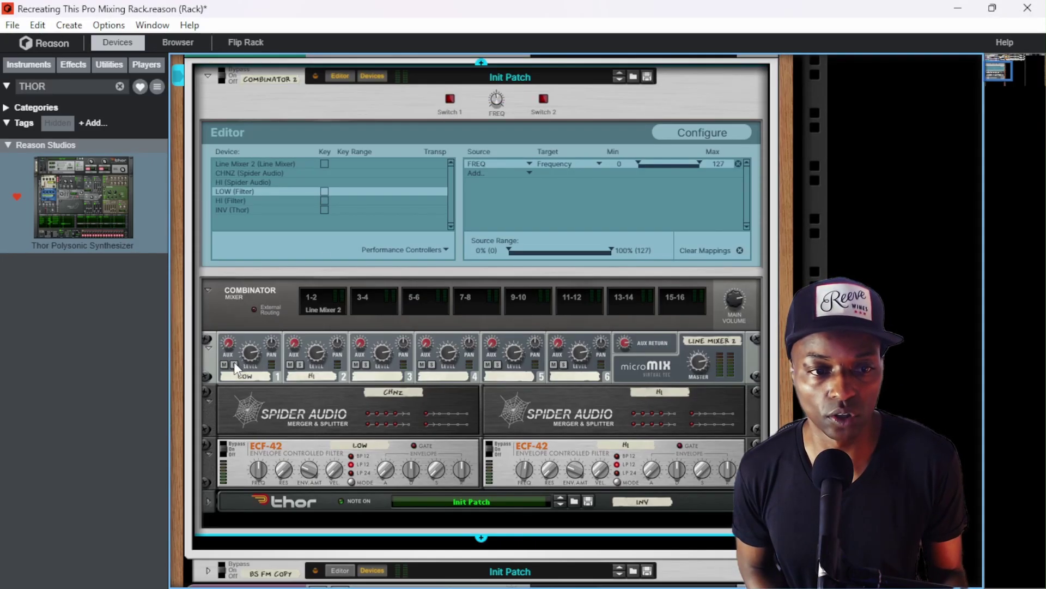
Step: Rename Line Mixer 2 to OUT
click(277, 161)
double_click(724, 339)
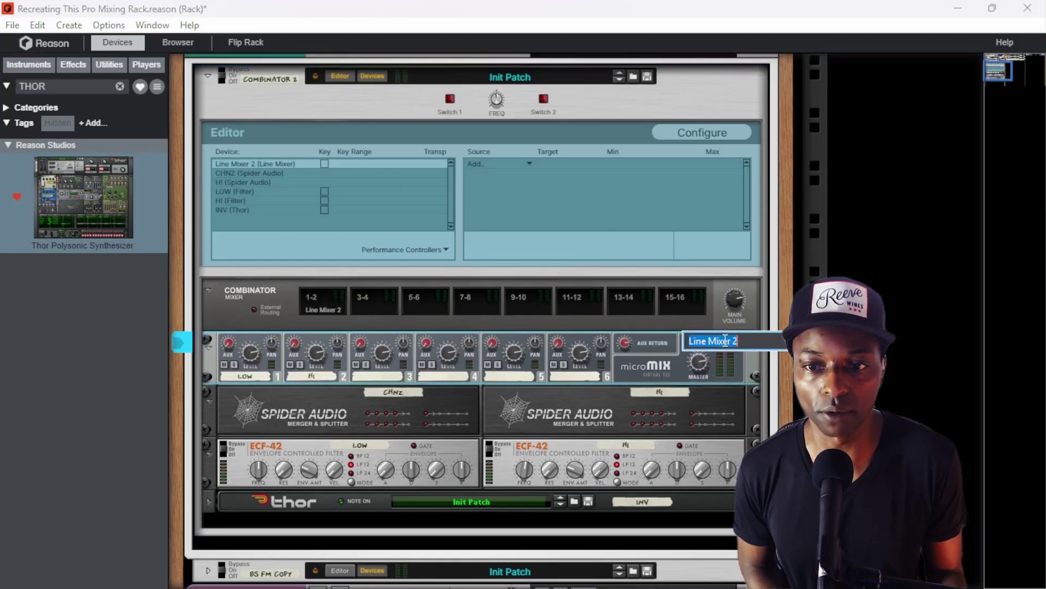
text(OUT)
key(Return)
Step: Add Switch 1 and Switch 2 as sources targeting Channel 1 Solo and Channel 2 Solo
click(492, 163)
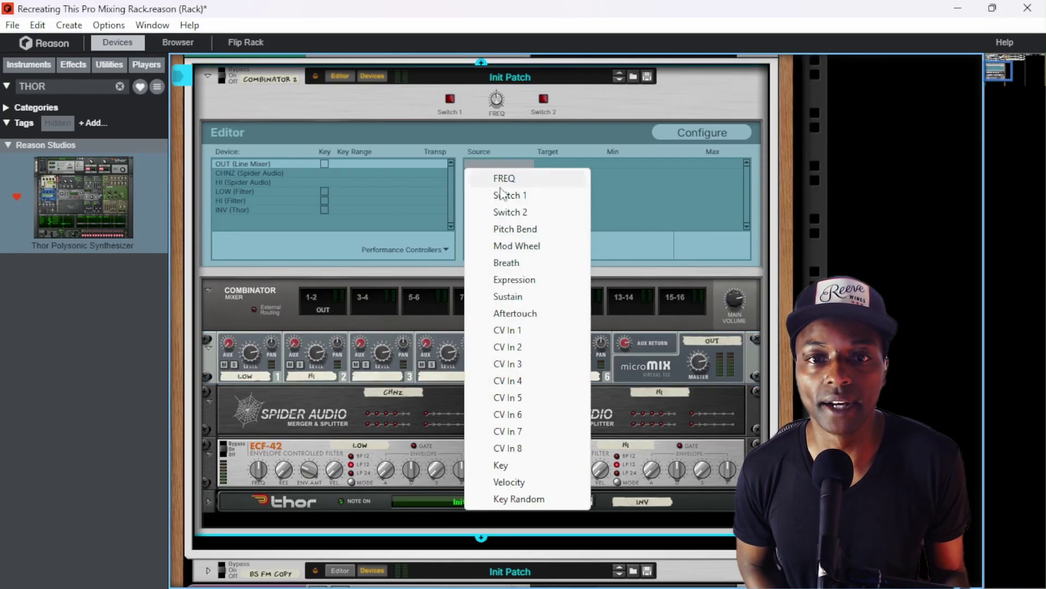
click(504, 194)
click(495, 174)
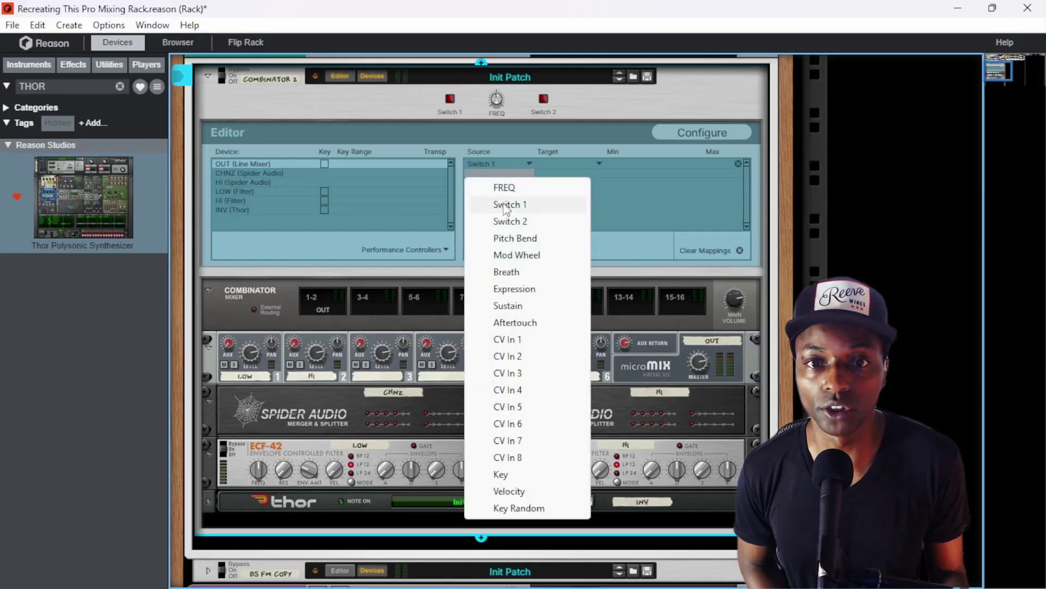
click(496, 222)
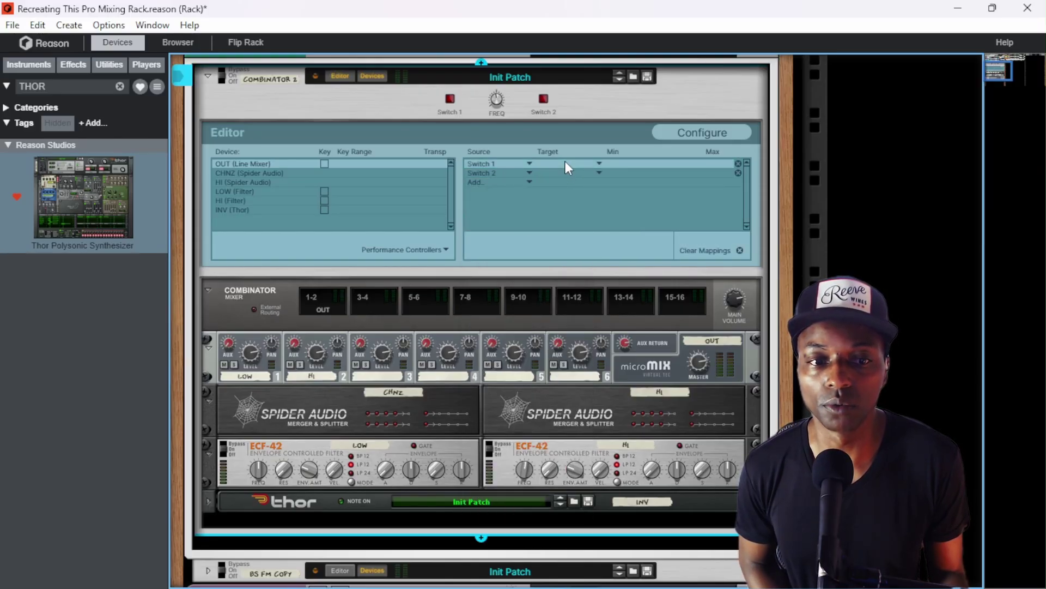
click(565, 163)
mouse_move(588, 254)
click(688, 252)
click(566, 172)
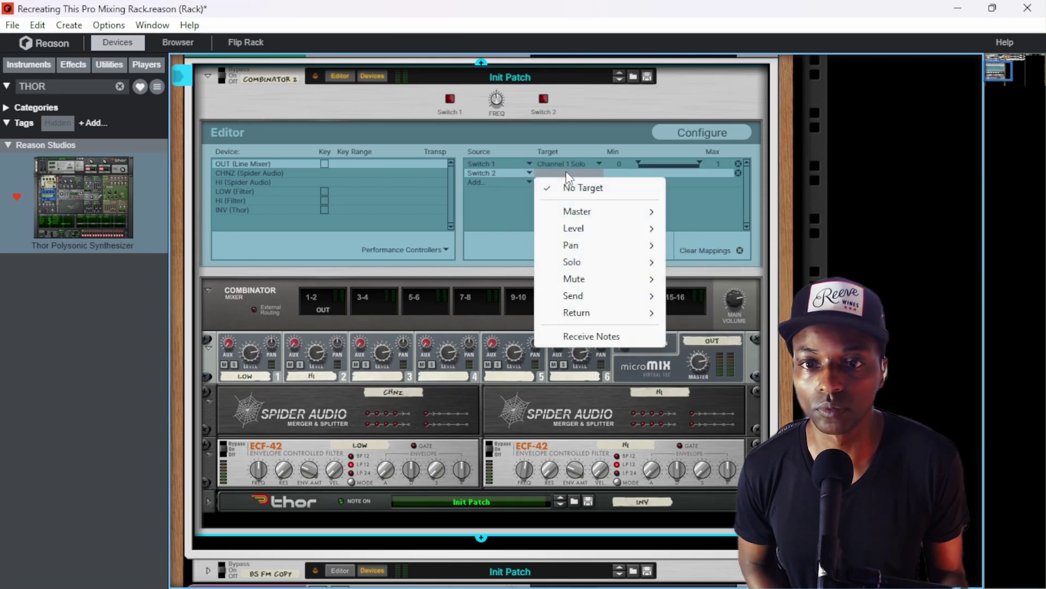
click(687, 270)
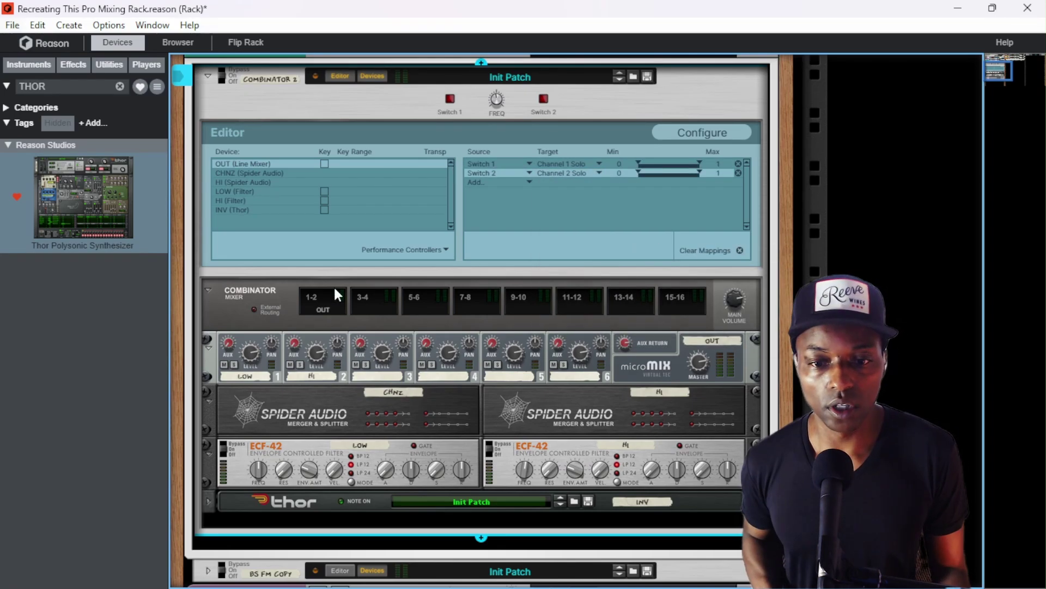
Step: Toggle Switch 1 and Switch 2 on and off to confirm each solos its channel, then fold the mixer
mouse_move(496, 100)
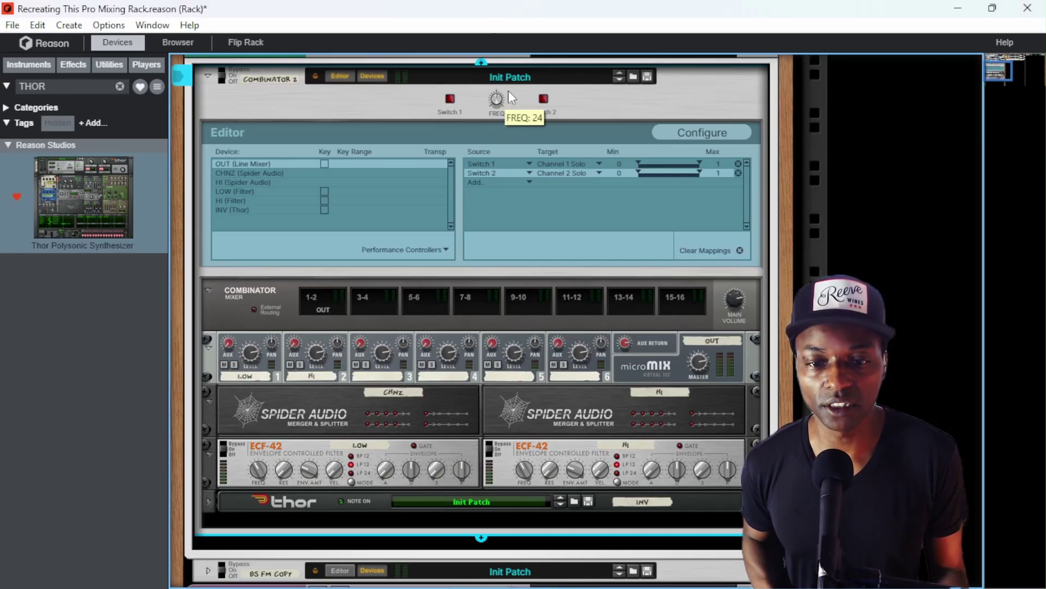
click(450, 103)
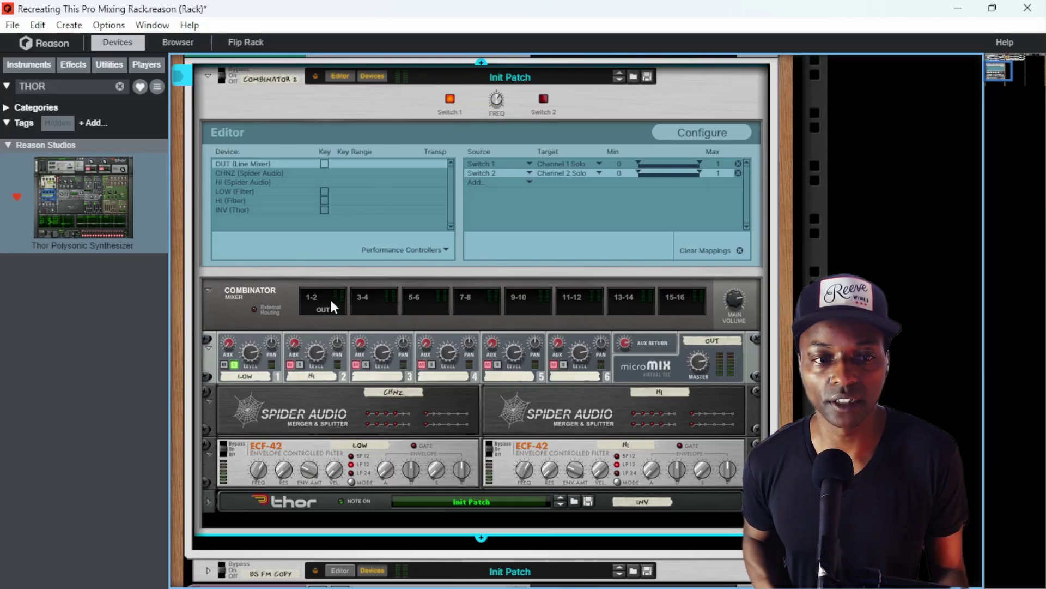
click(449, 103)
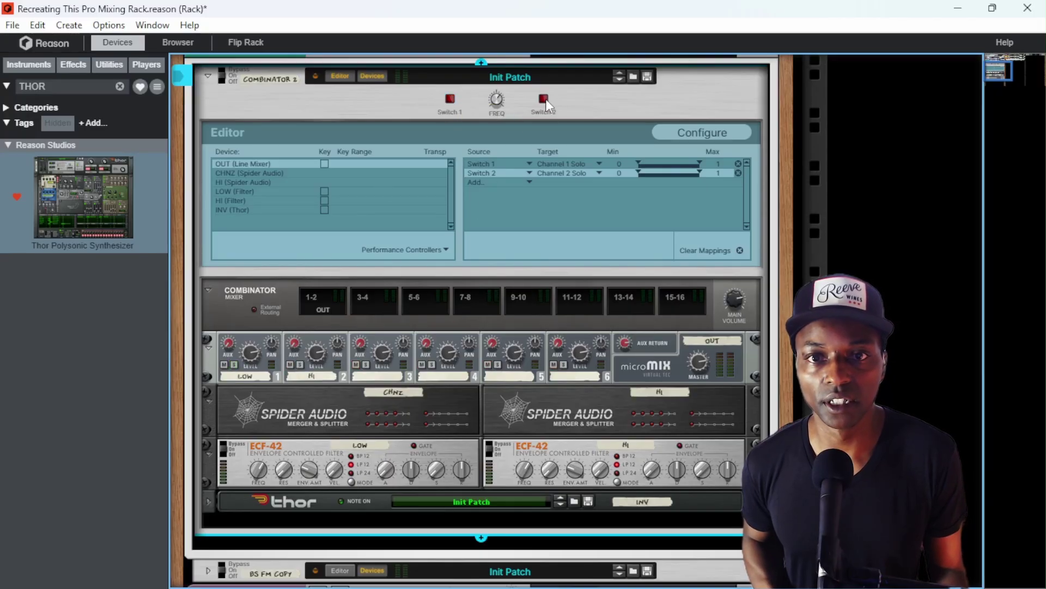
click(544, 101)
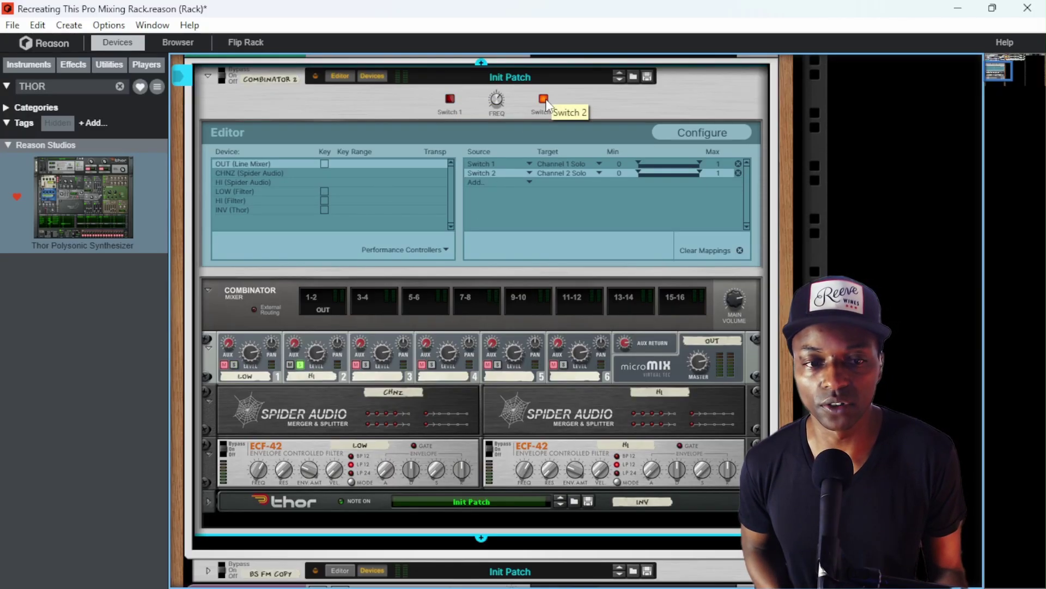
click(544, 100)
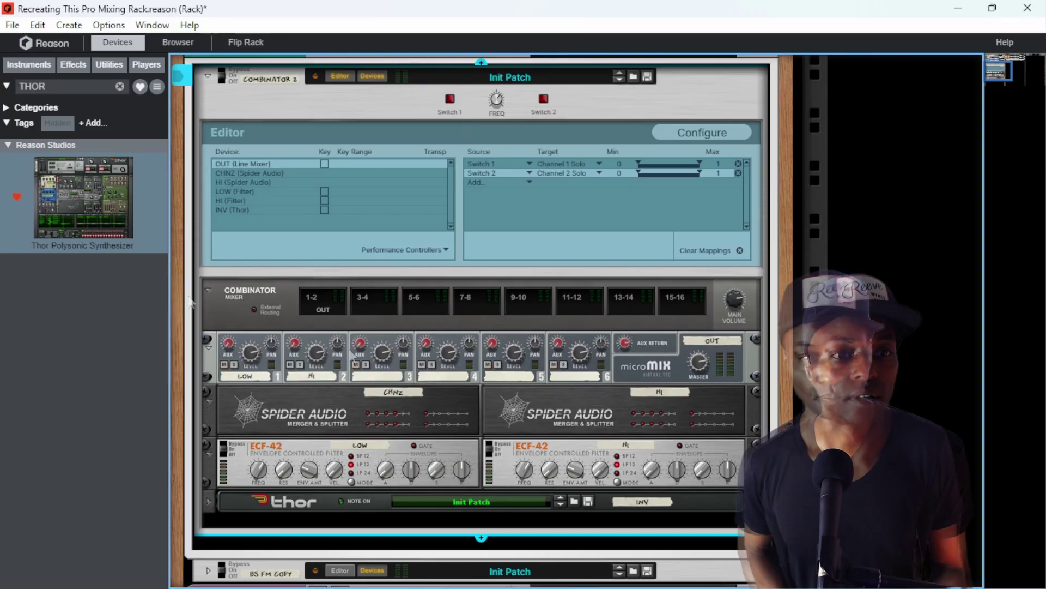
click(207, 292)
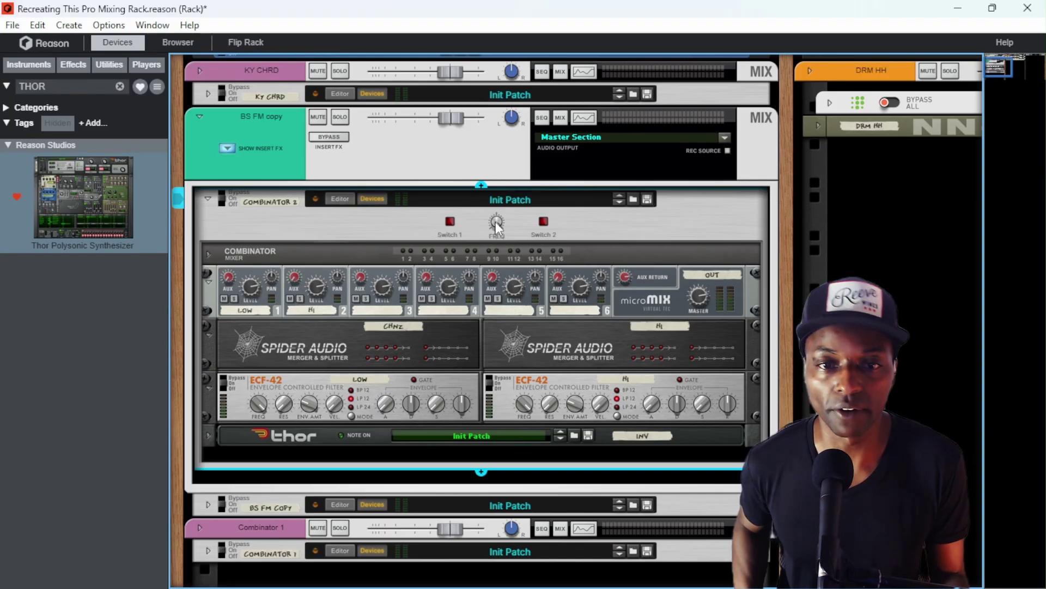
Step: Sweep the FREQ knob down and up across both ECF-42 filters, leaving it at about 85
drag(498, 228, 491, 360)
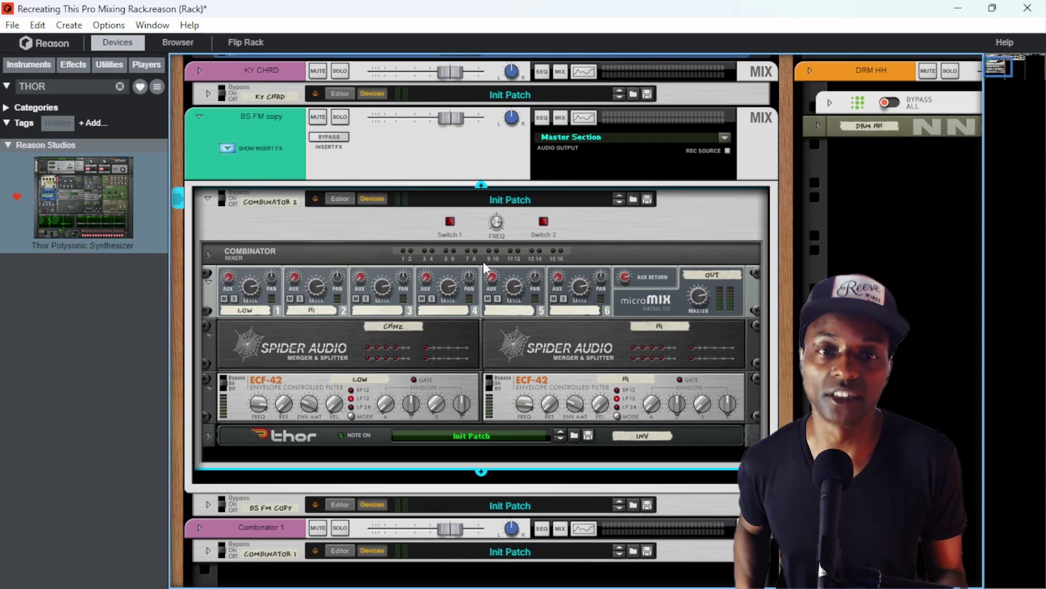
drag(496, 229, 478, 255)
mouse_move(499, 218)
mouse_down()
mouse_move(493, 234)
mouse_move(488, 164)
mouse_move(506, 207)
mouse_up()
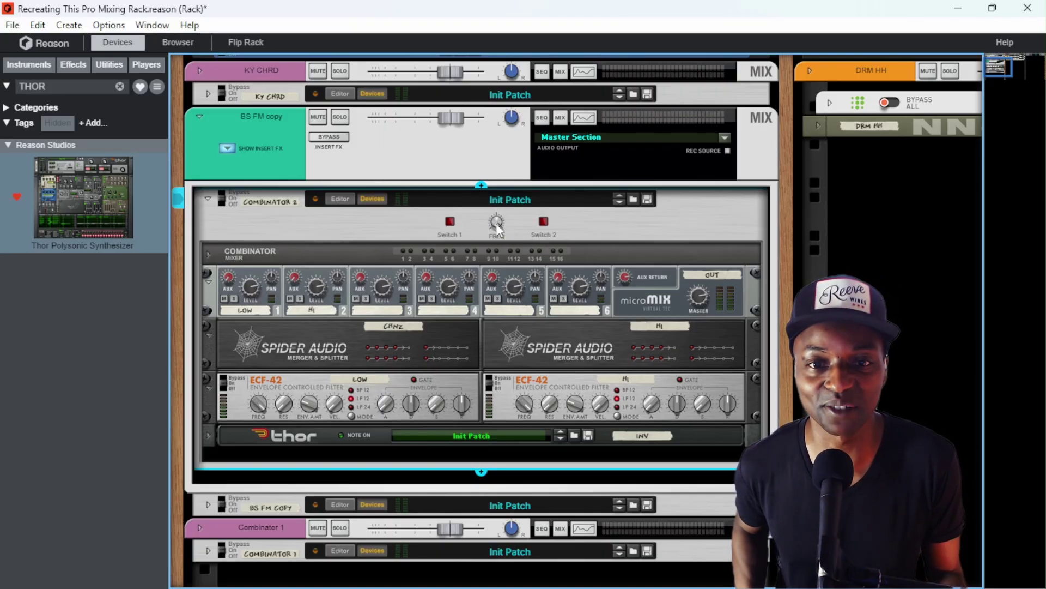
mouse_move(496, 223)
drag(499, 225, 538, 419)
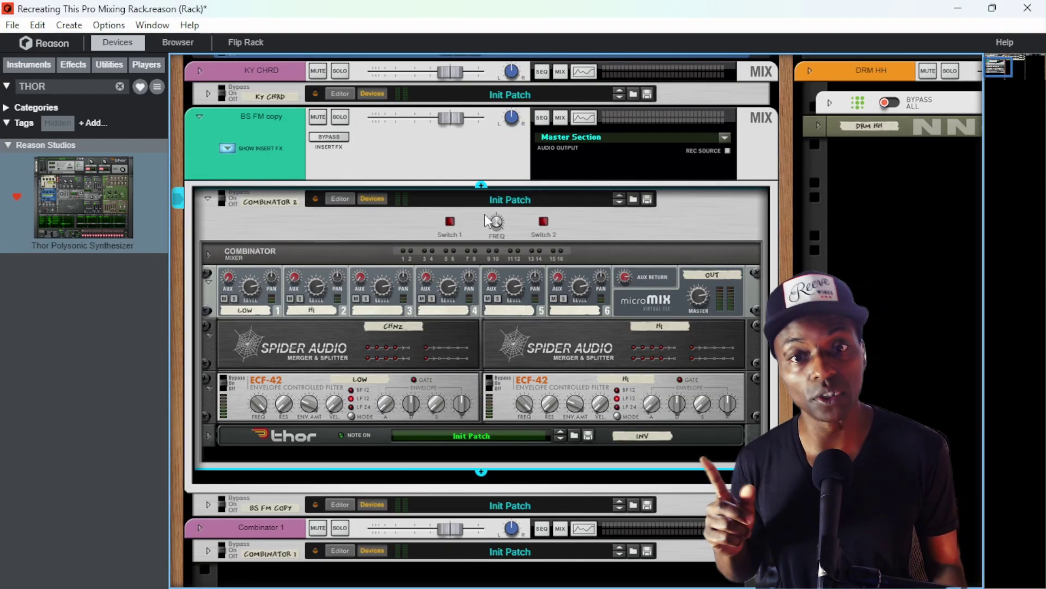
Step: Label the switches LO and HI, then solo HI and lower the crossover FREQ to 103
double_click(444, 235)
text(LO)
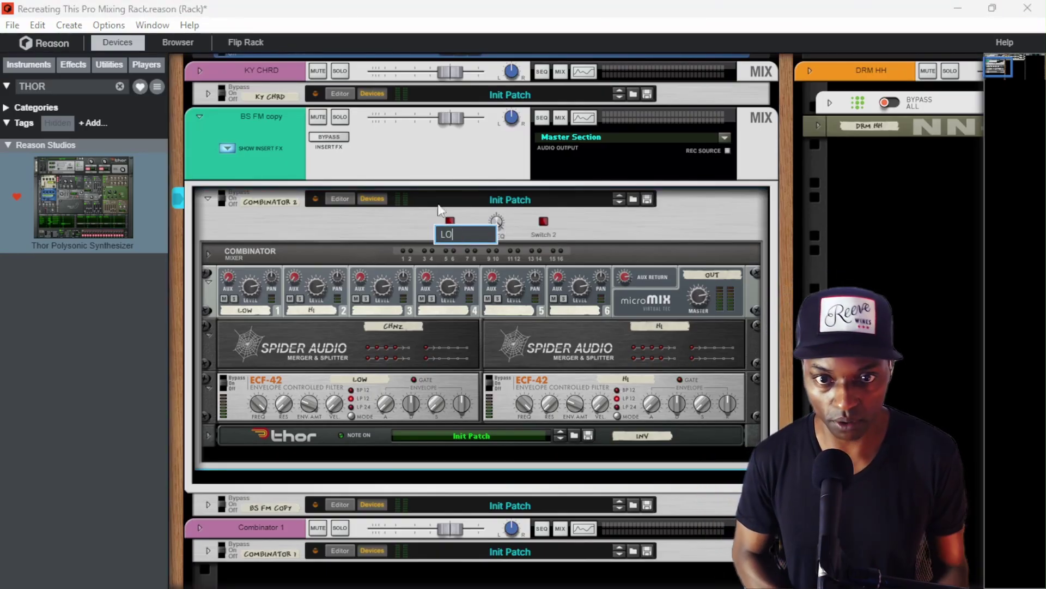
key(Return)
double_click(538, 235)
text(HI)
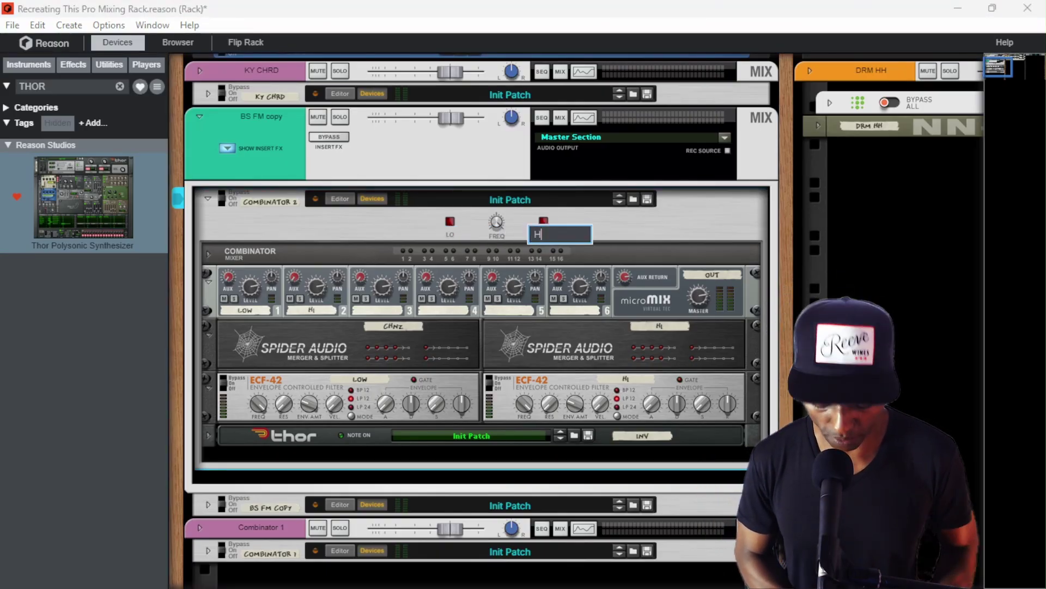
key(Return)
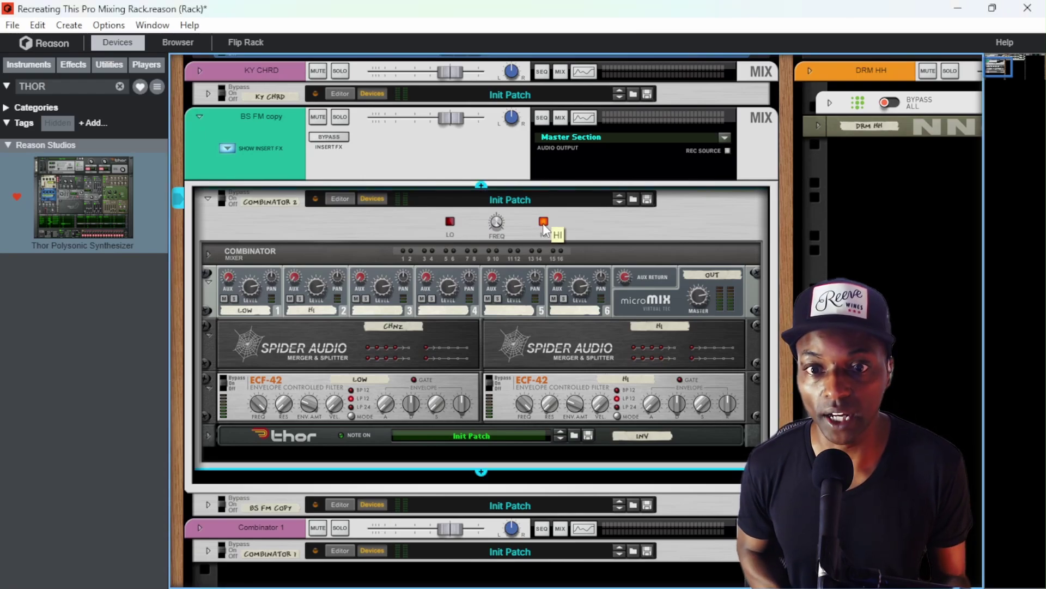
click(543, 222)
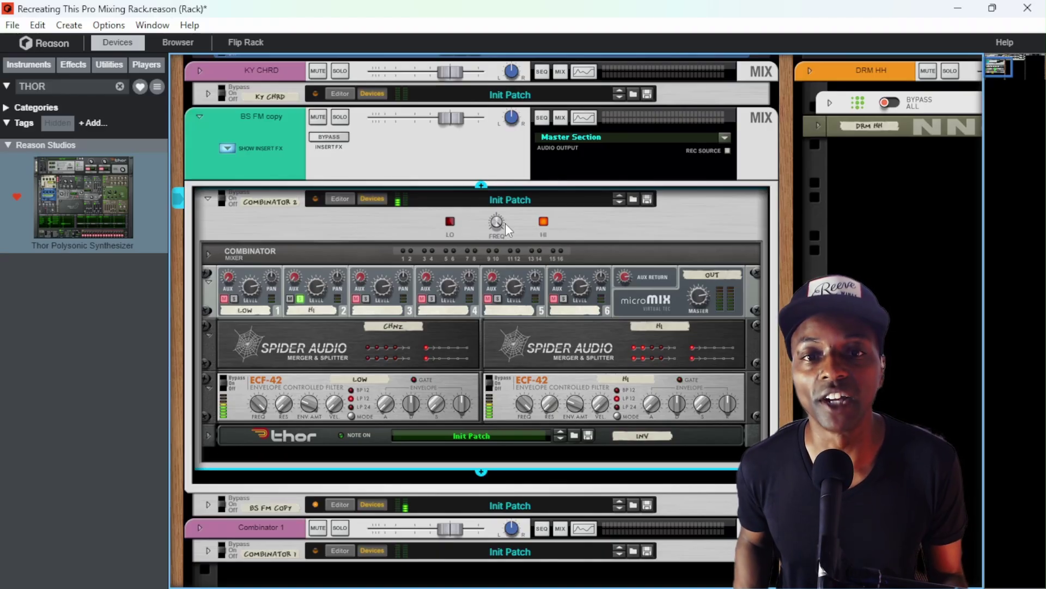
drag(498, 223, 538, 345)
Step: Solo the LO band, sweep FREQ down to 61 and back up to about 76, then unsolo LO
click(448, 222)
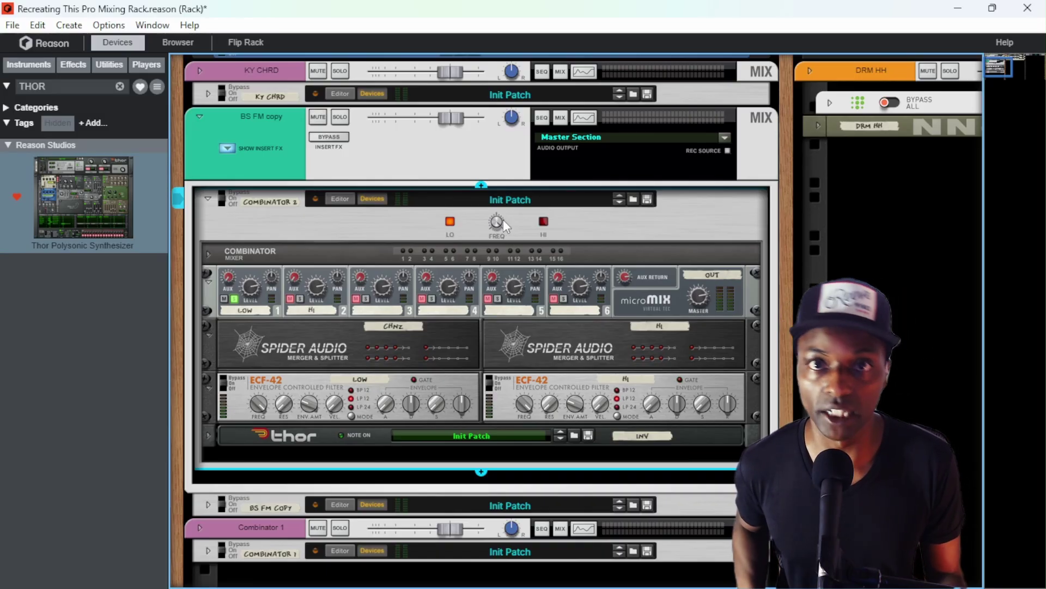
drag(498, 223, 508, 371)
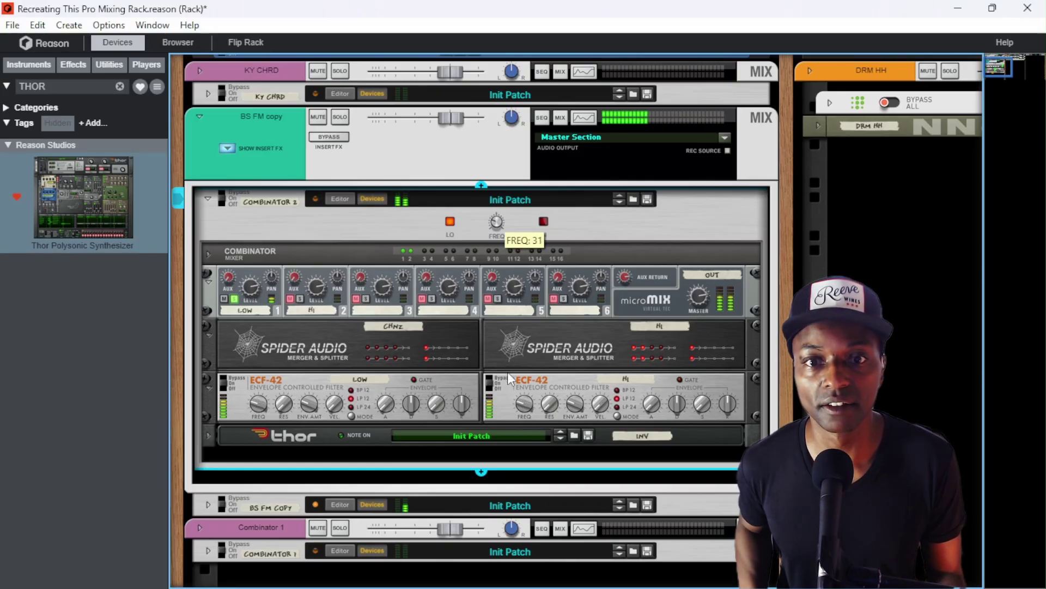
drag(508, 372, 436, 171)
click(450, 222)
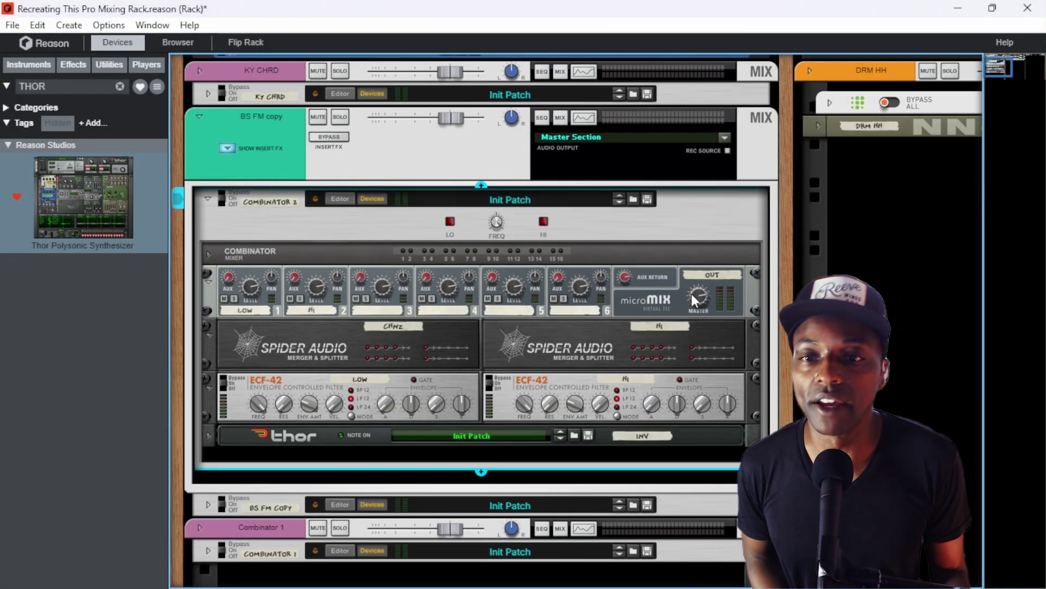
click(666, 285)
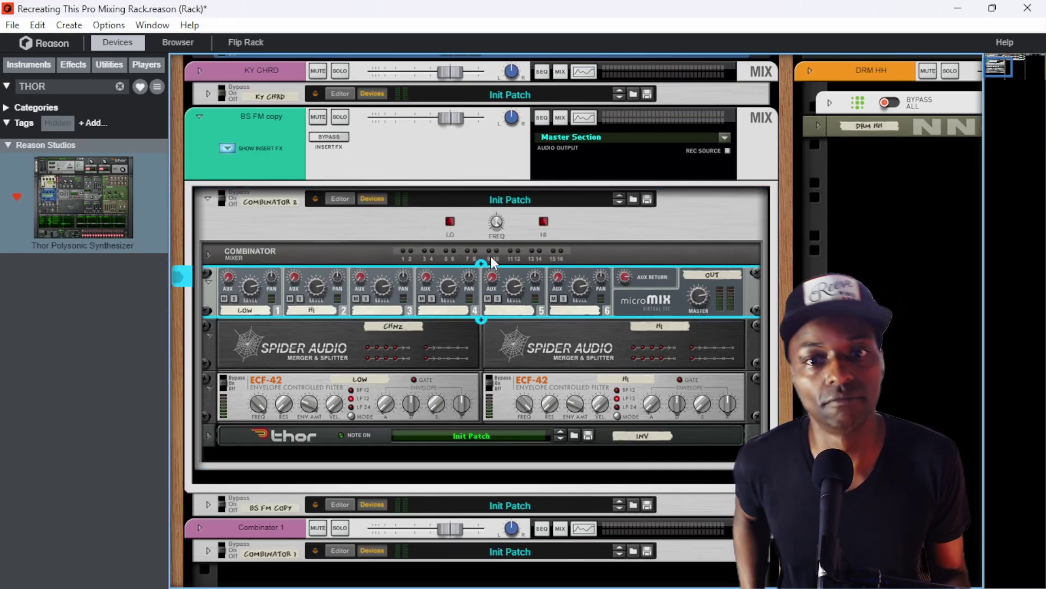
Step: Search the device browser for CHOR to find TAL-Chorus-LX
click(120, 86)
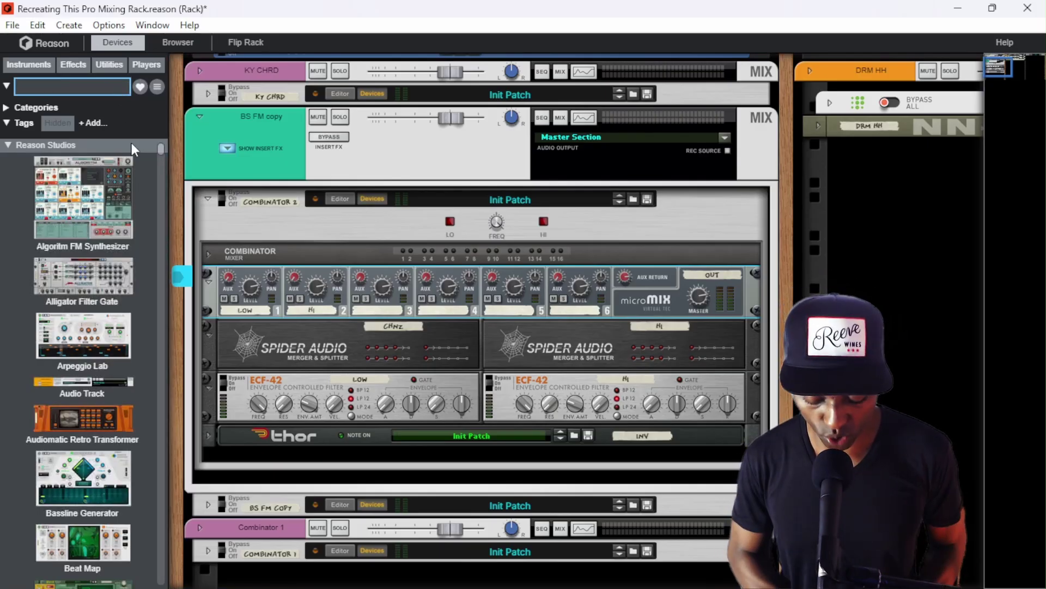
text(CHOR)
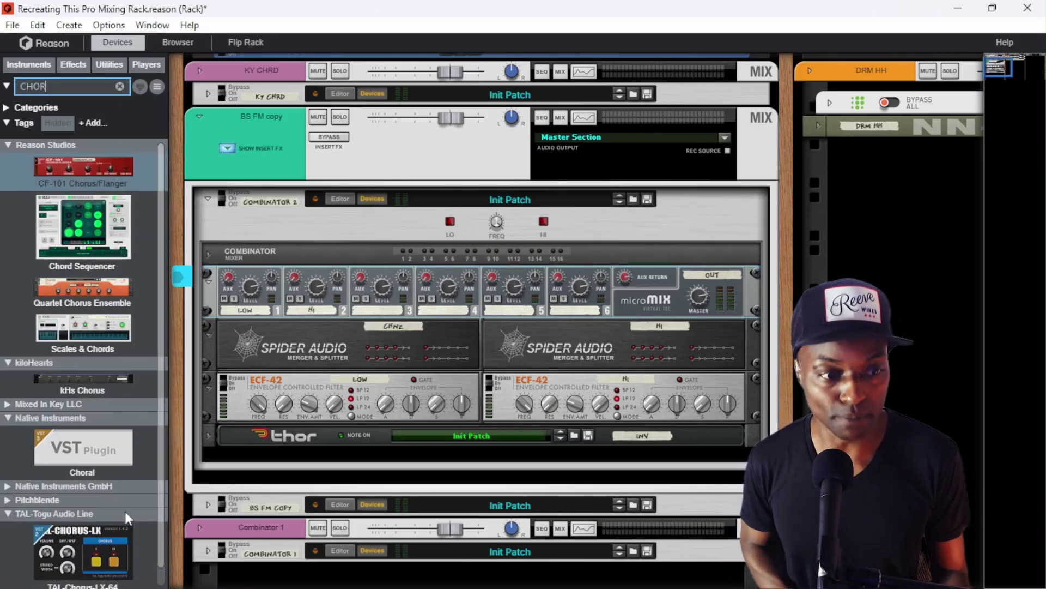
mouse_move(122, 536)
mouse_down()
mouse_move(247, 458)
mouse_move(390, 305)
mouse_move(392, 321)
mouse_move(236, 369)
mouse_move(208, 396)
mouse_up()
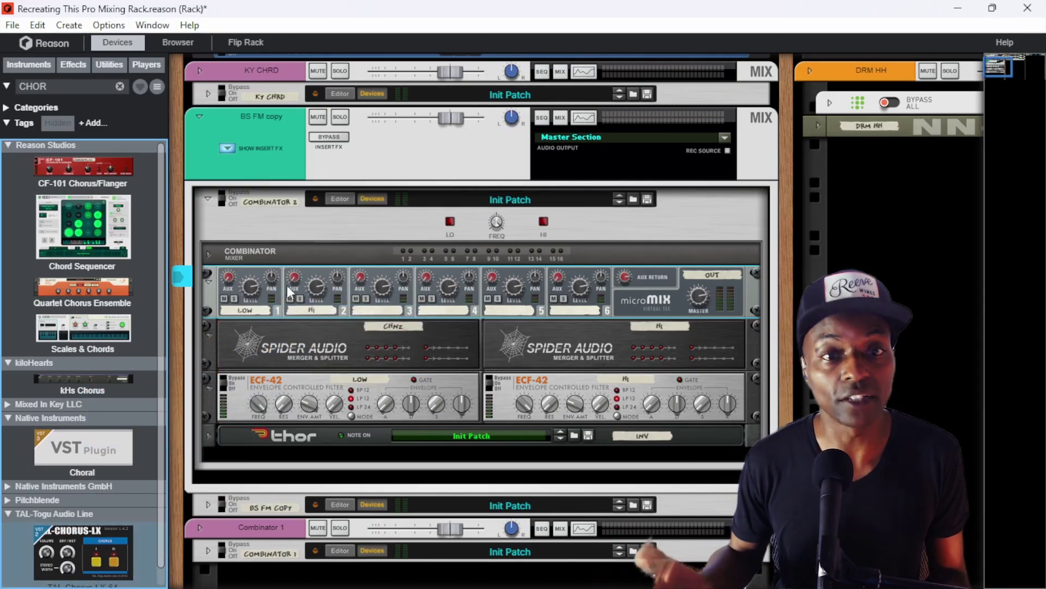
Step: Retune the crossover from 113 to 92 while soloing HI, then drop TAL-Chorus-LX below the mixer
click(545, 222)
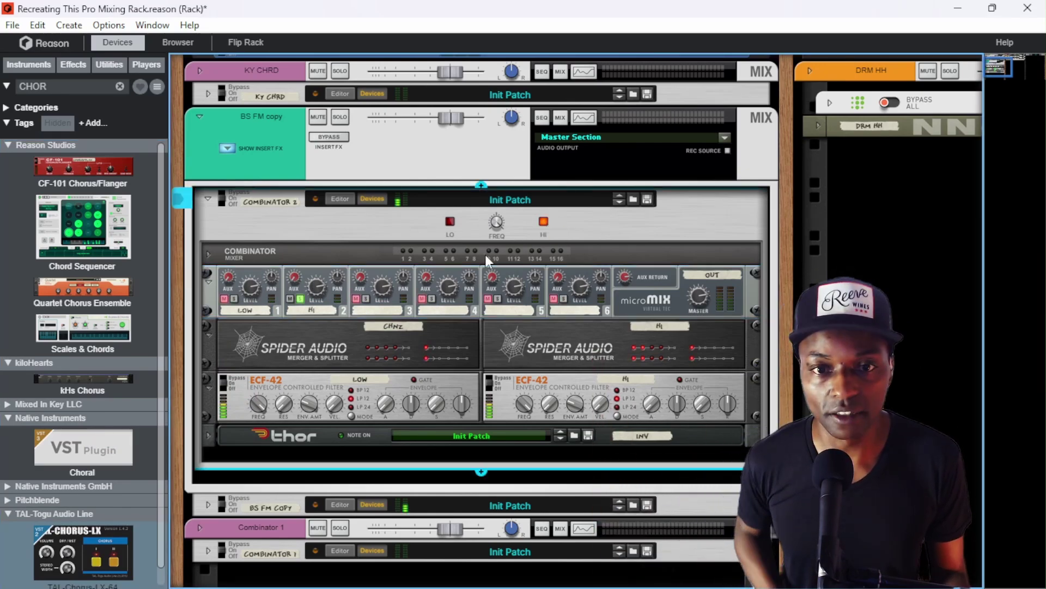
drag(502, 254, 502, 280)
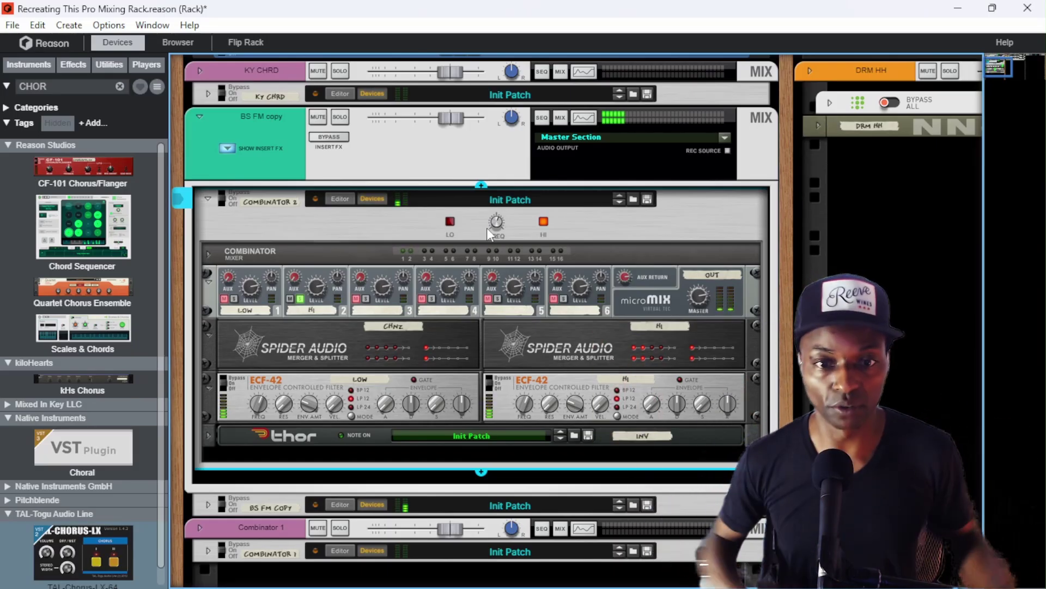
click(300, 299)
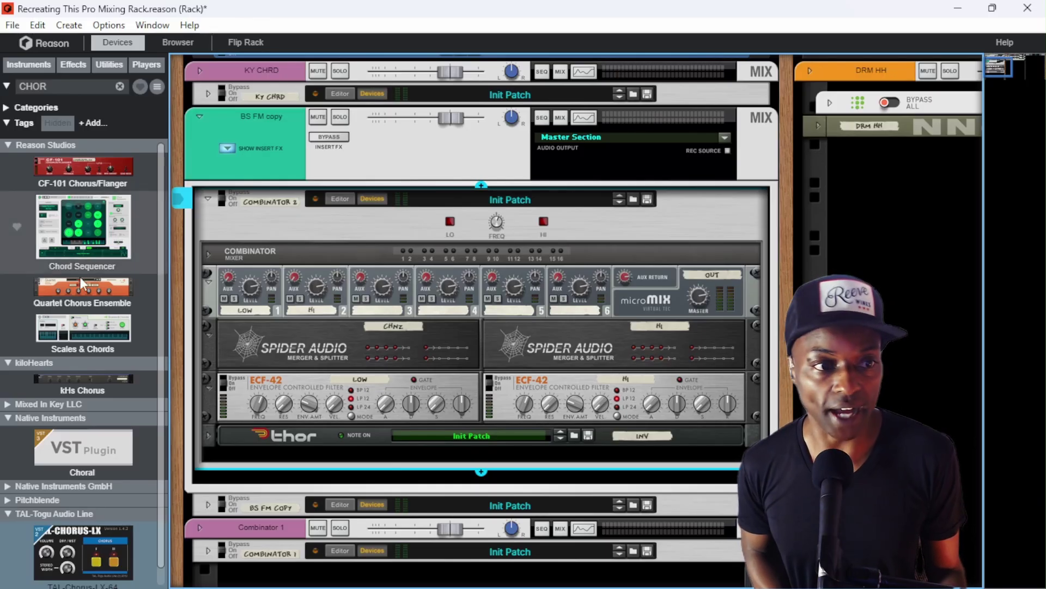
mouse_move(95, 559)
mouse_down()
mouse_move(161, 389)
mouse_move(257, 333)
mouse_move(256, 315)
mouse_move(264, 327)
mouse_up()
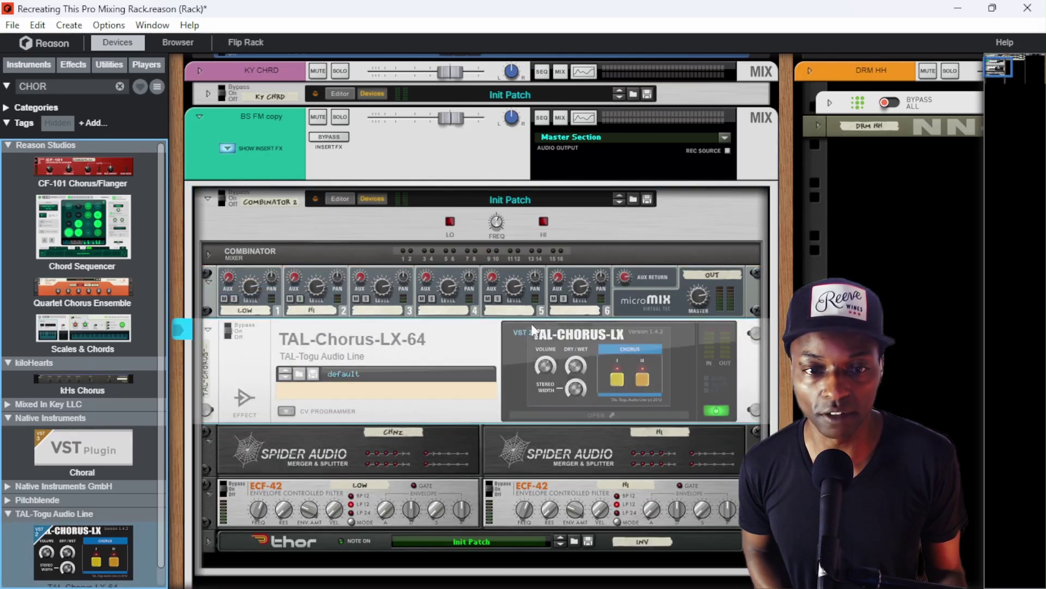
Step: Inspect the new chorus's cabling on the back of the rack, then open the TAL-Chorus-LX window
right_click(452, 347)
key(Escape)
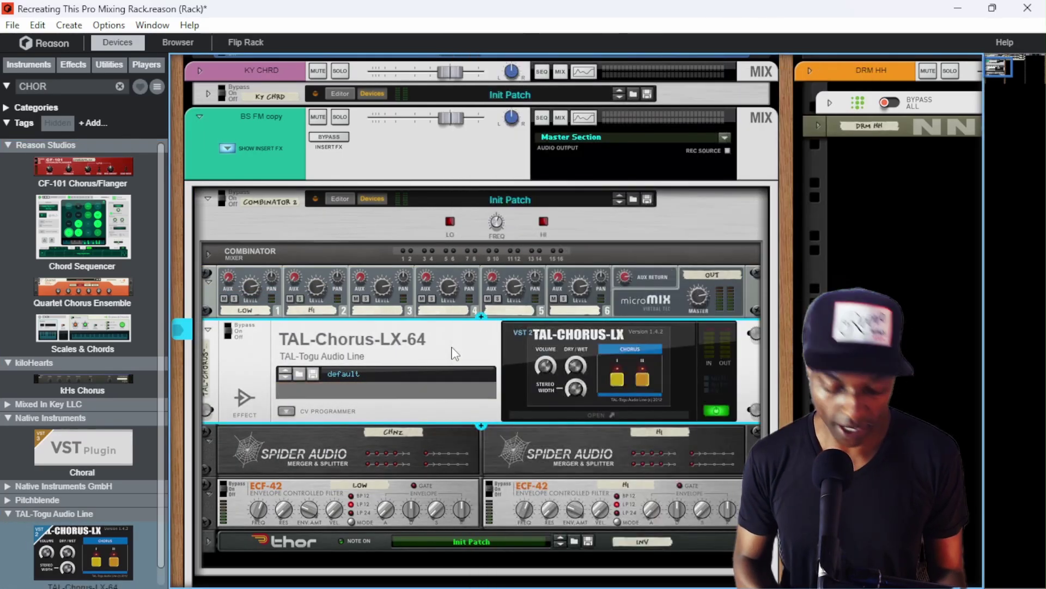
key(Tab)
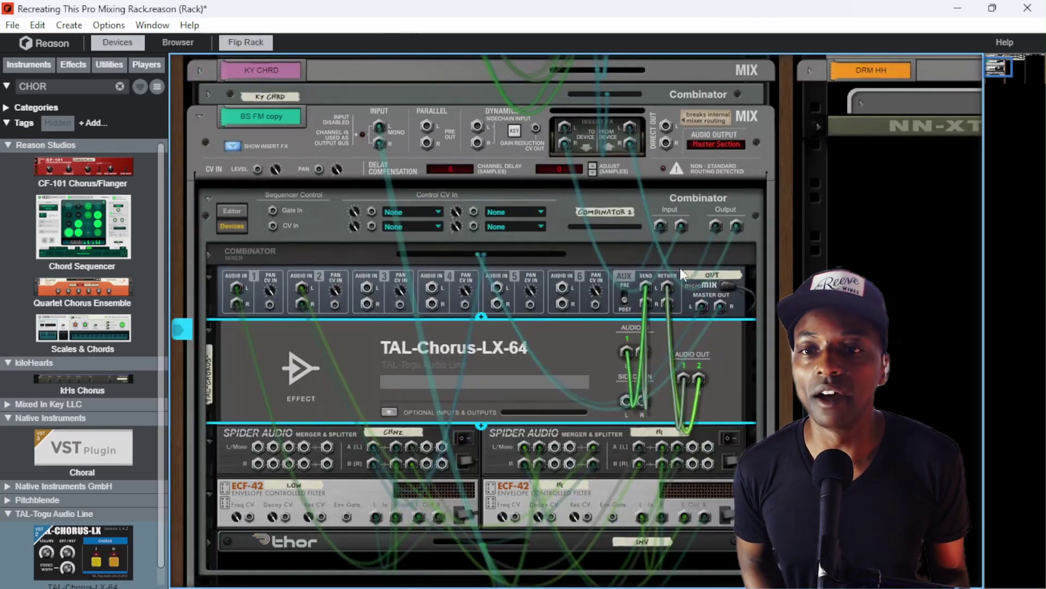
click(701, 279)
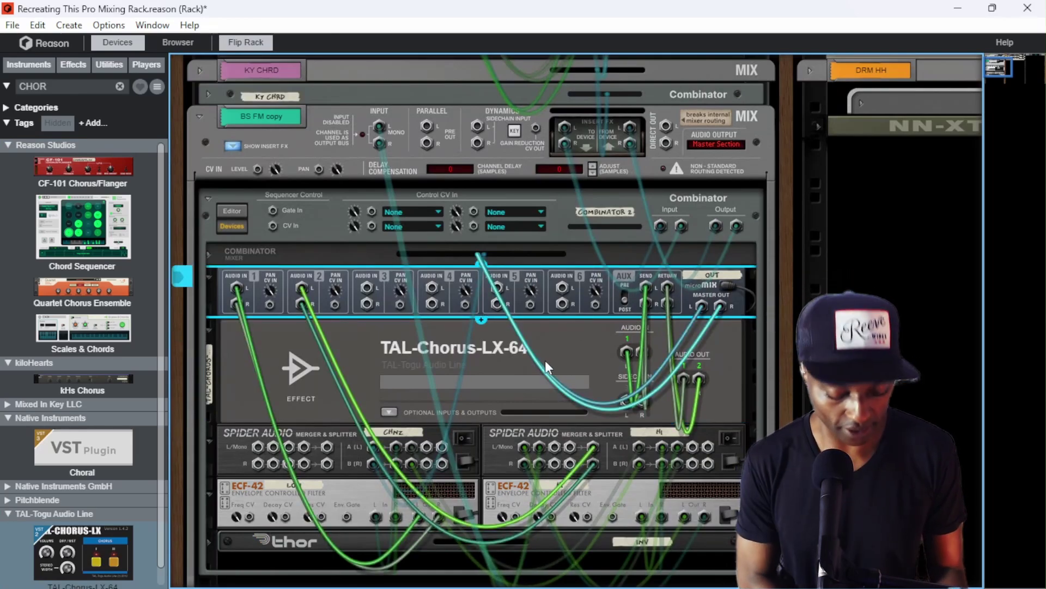
key(Tab)
double_click(306, 338)
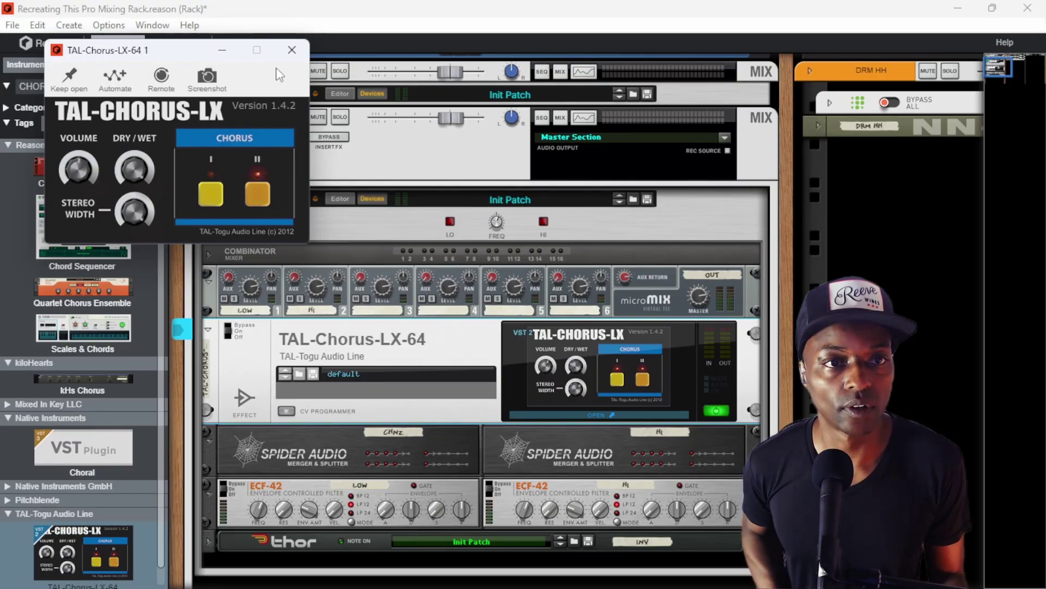
Step: Close the TAL-Chorus window and raise micromix channel 2's Aux send into the chorus
click(291, 50)
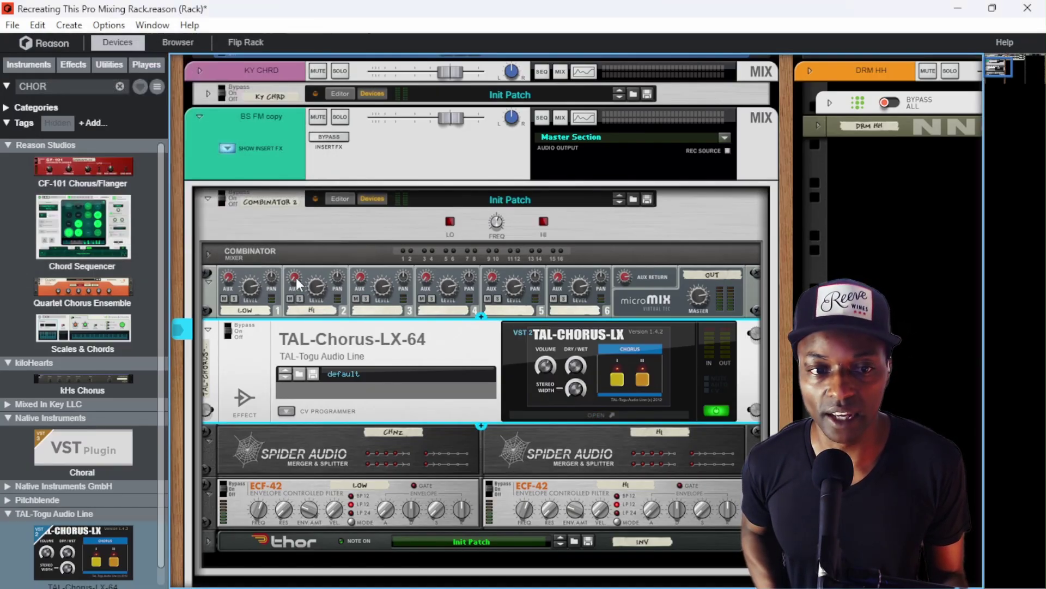
drag(297, 280, 304, 220)
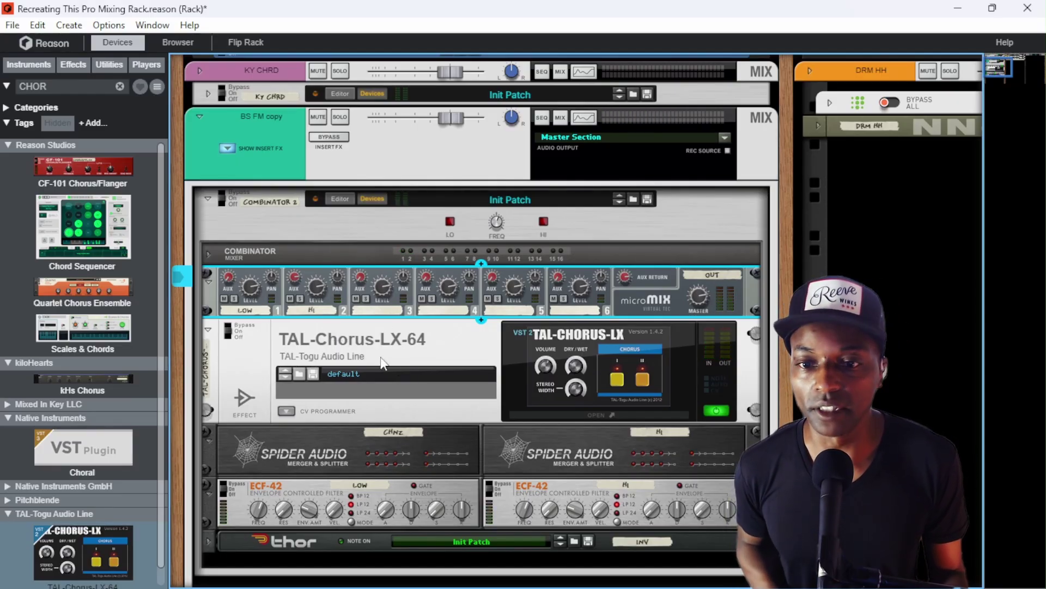
scroll(365, 365, down, 1)
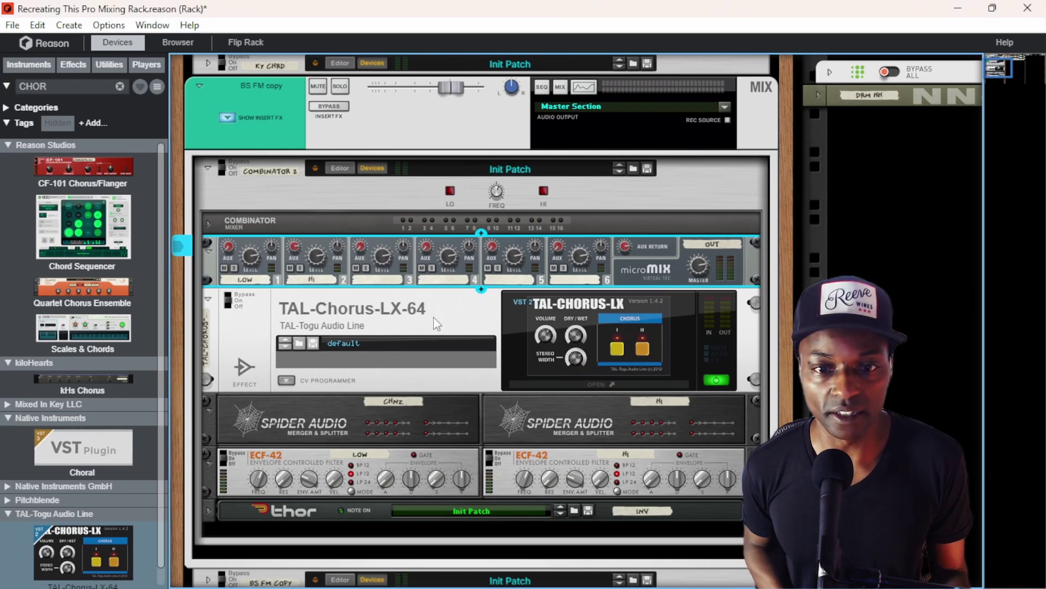
Step: Fold Combinator 2's inner devices except the mixer, and select the Ozone Imager 2 below it
alt+click(209, 252)
click(210, 215)
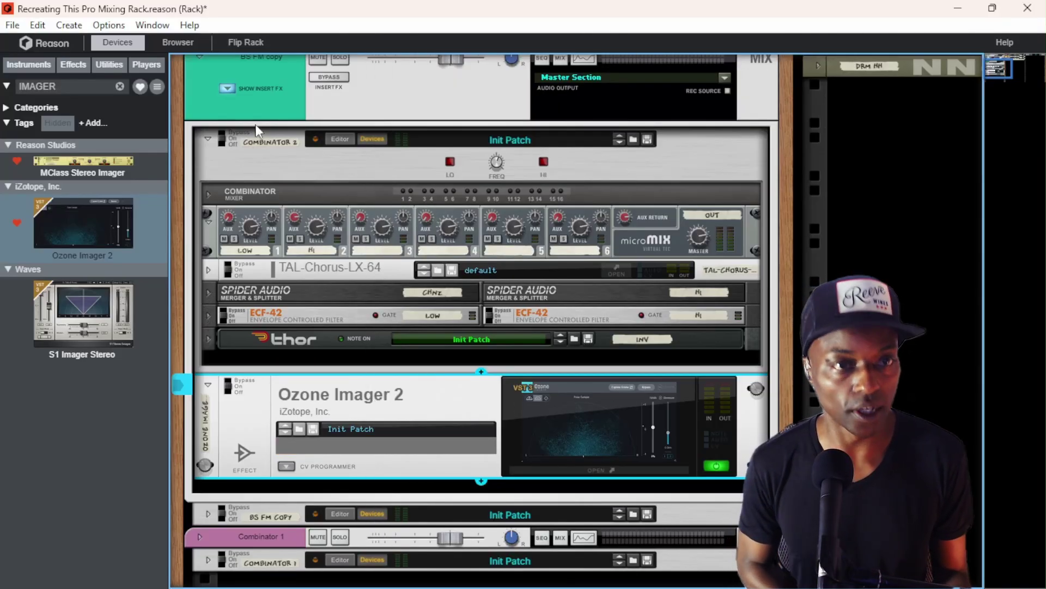
click(260, 212)
click(386, 407)
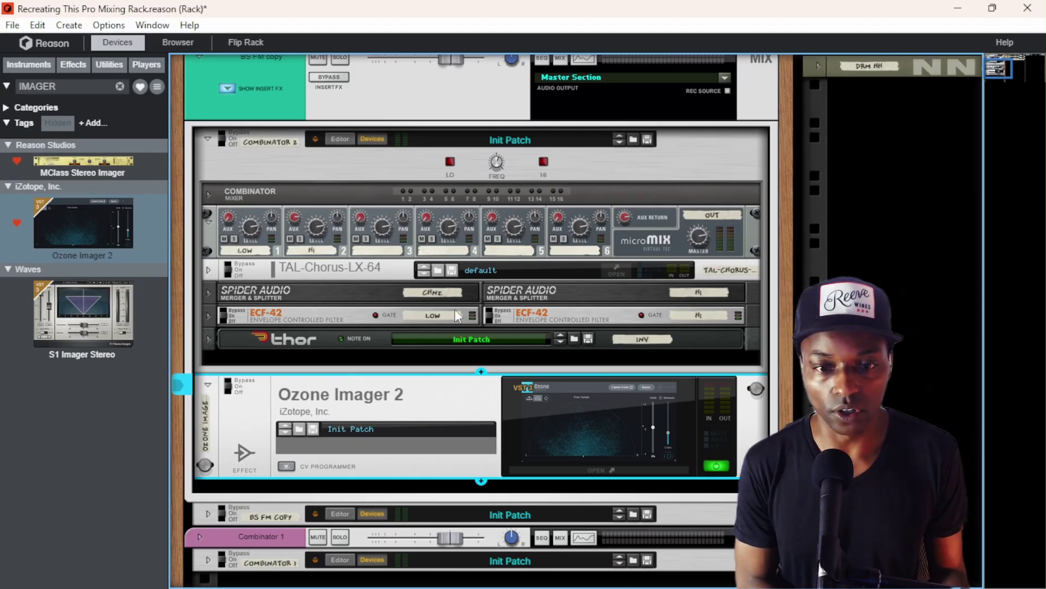
Step: Open Ozone Imager 2 with playback running and check channel 2's aux send behind its window
click(649, 422)
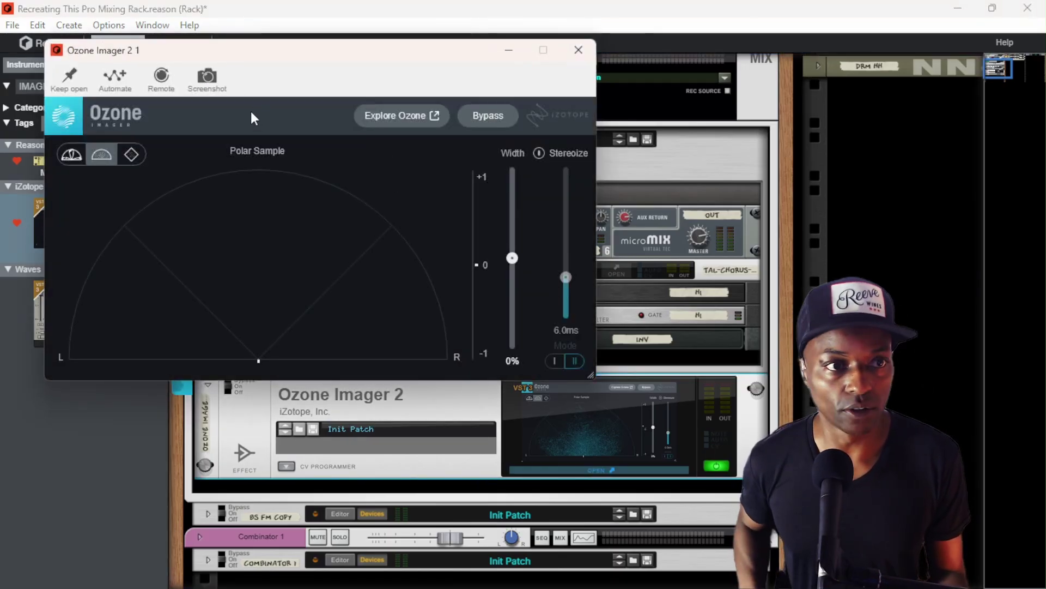
key(space)
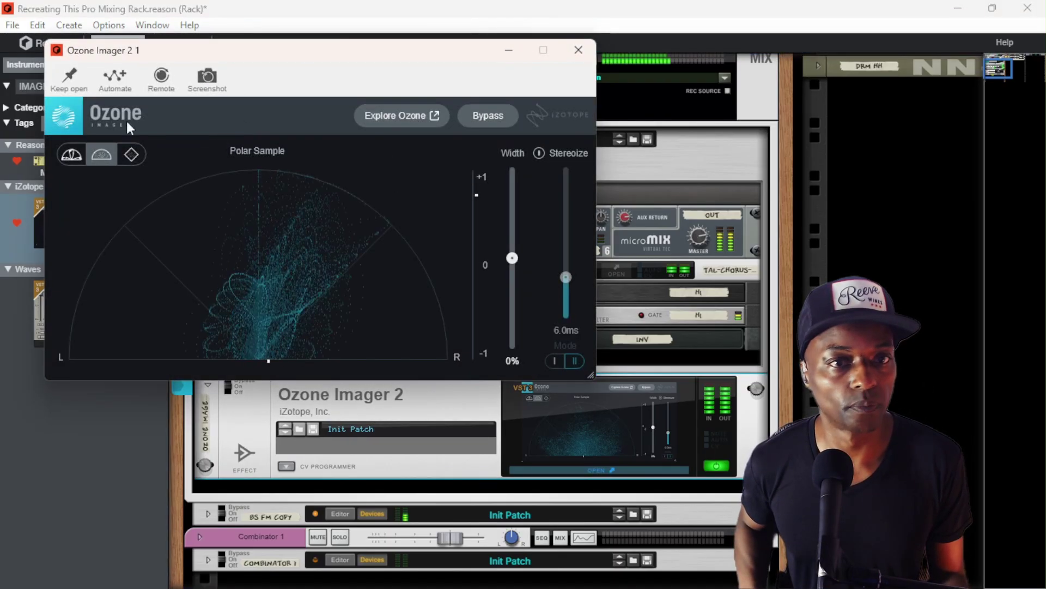
click(69, 81)
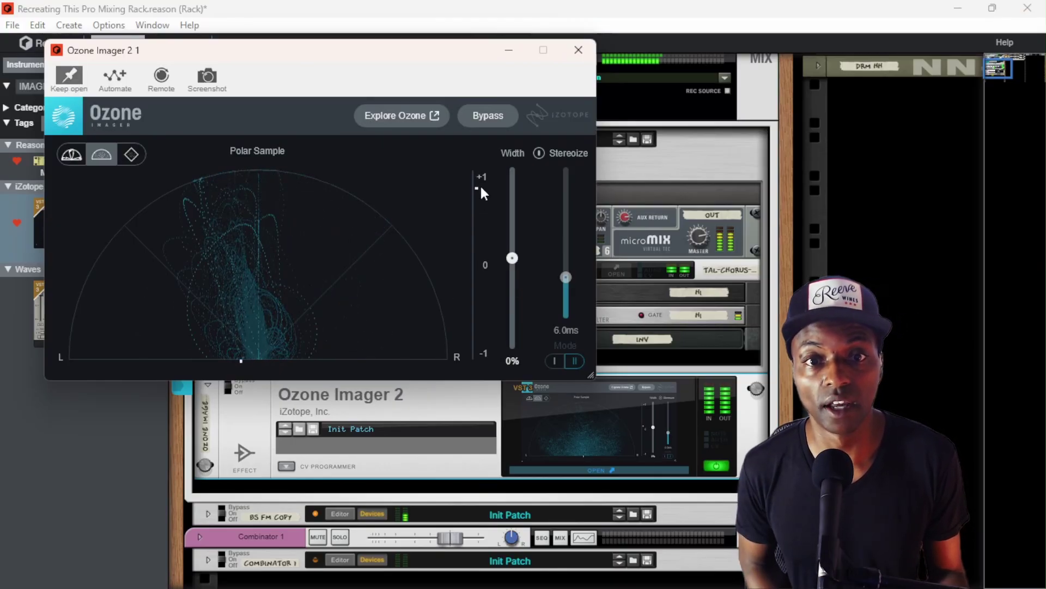
drag(427, 59, 549, 312)
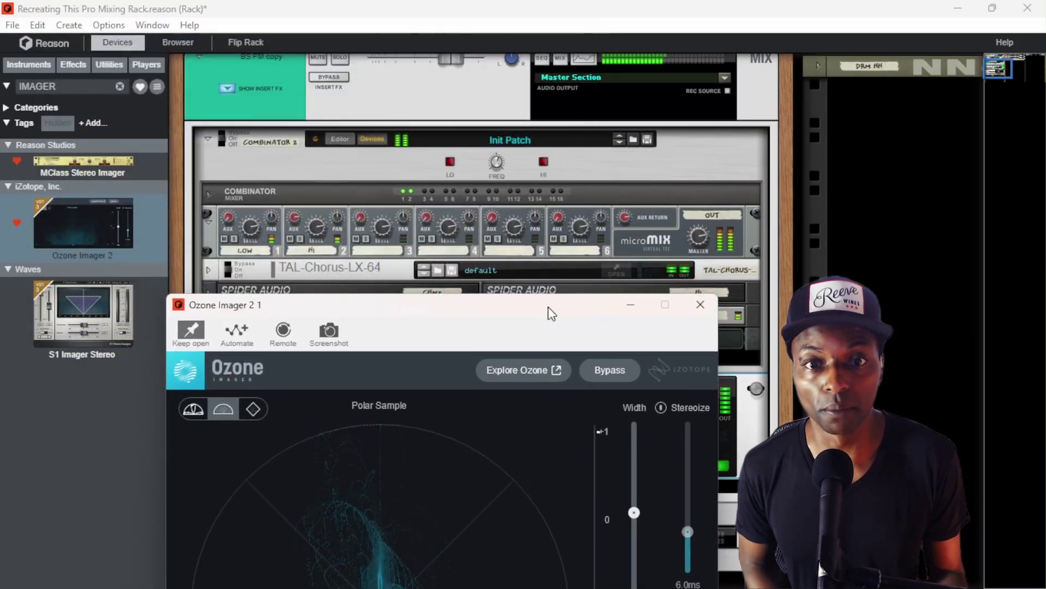
click(295, 222)
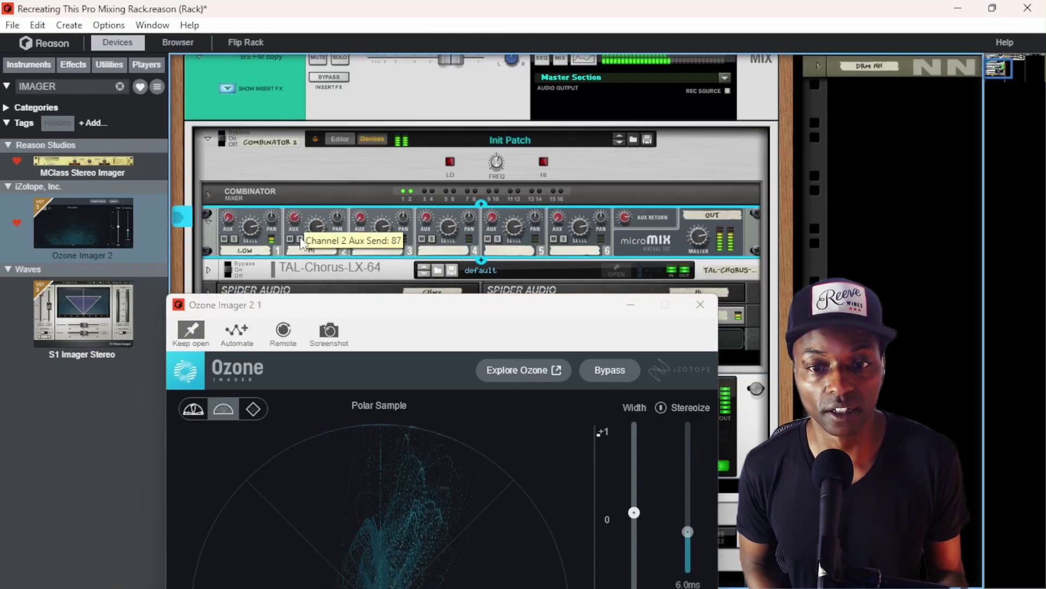
drag(380, 311, 378, 203)
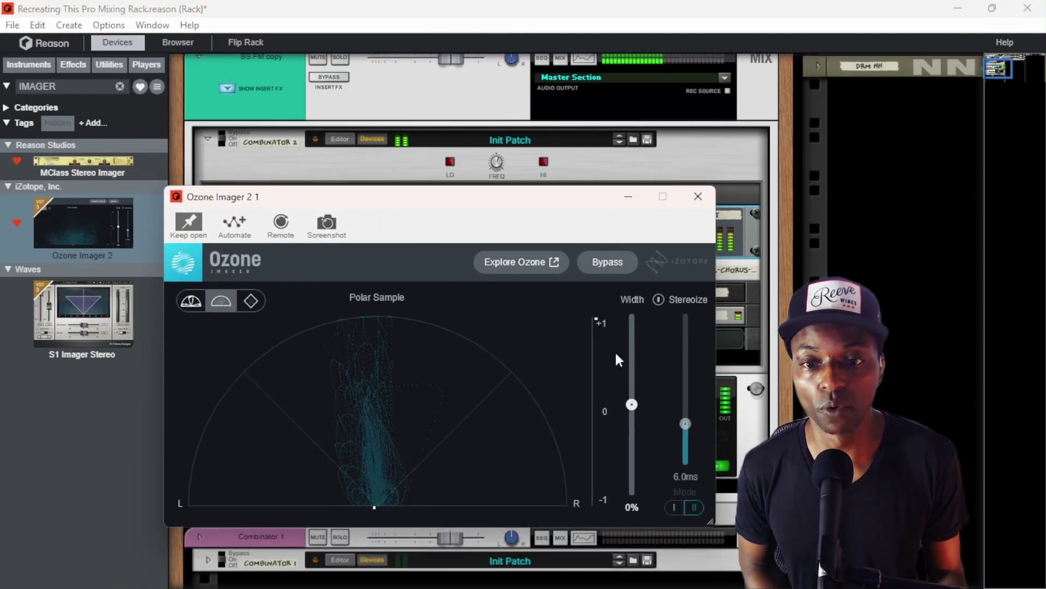
Step: Drop the imager width for a mono check, reset it to 0%, and move the window right
drag(633, 405, 632, 493)
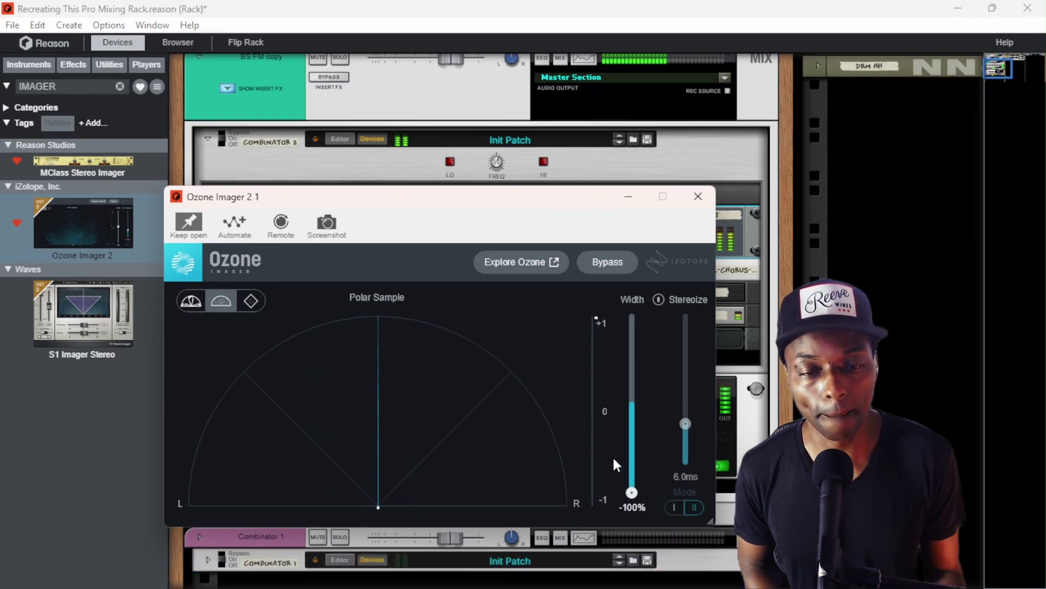
alt+click(632, 492)
drag(549, 203, 1045, 148)
Step: Adjust micromix channel 1's aux send with the Ozone Imager window moved aside
drag(929, 154, 967, 140)
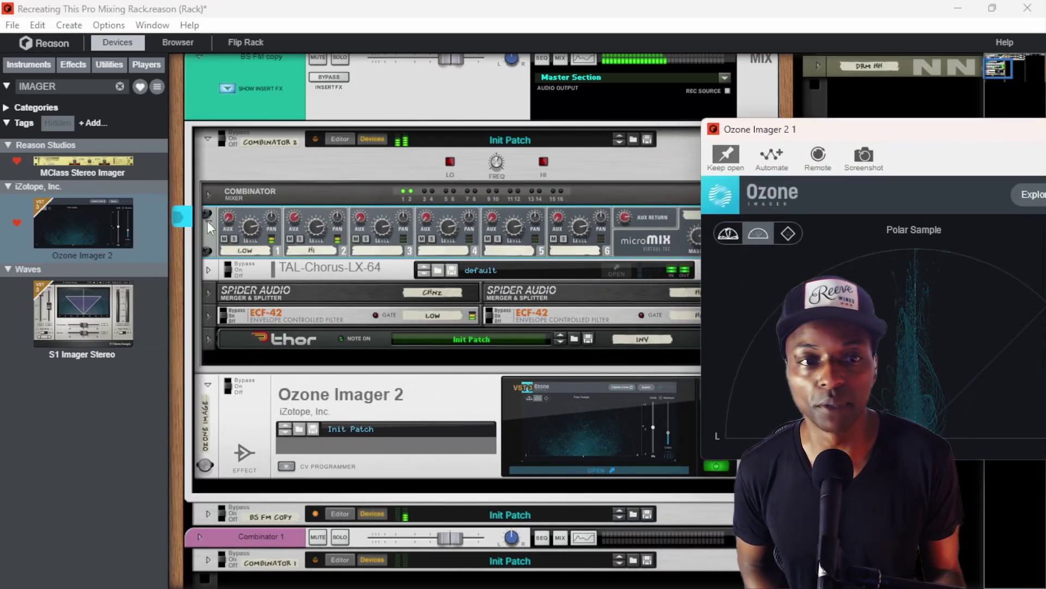
click(230, 224)
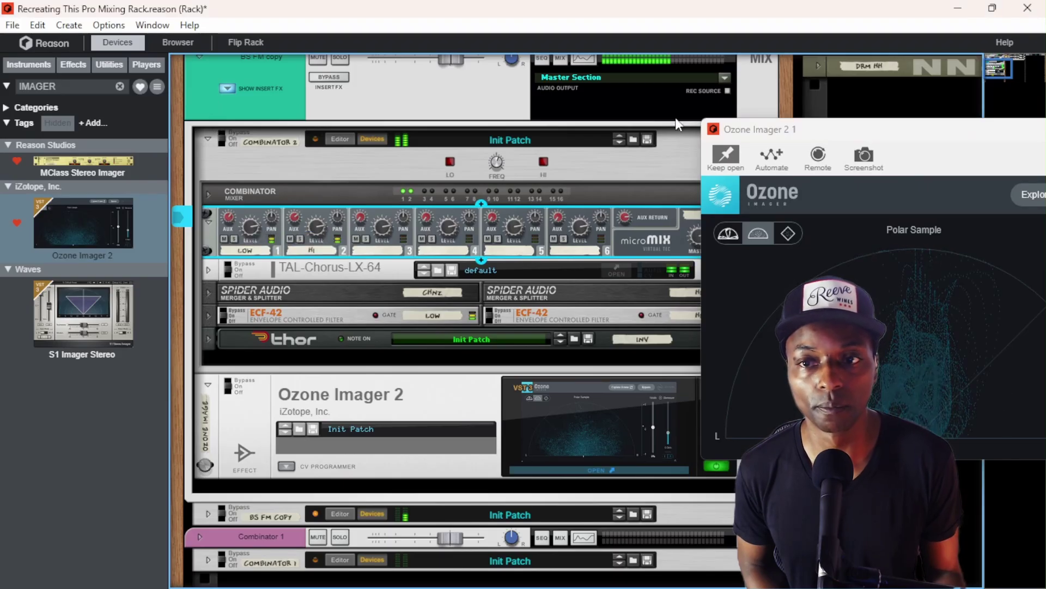
drag(830, 135, 325, 131)
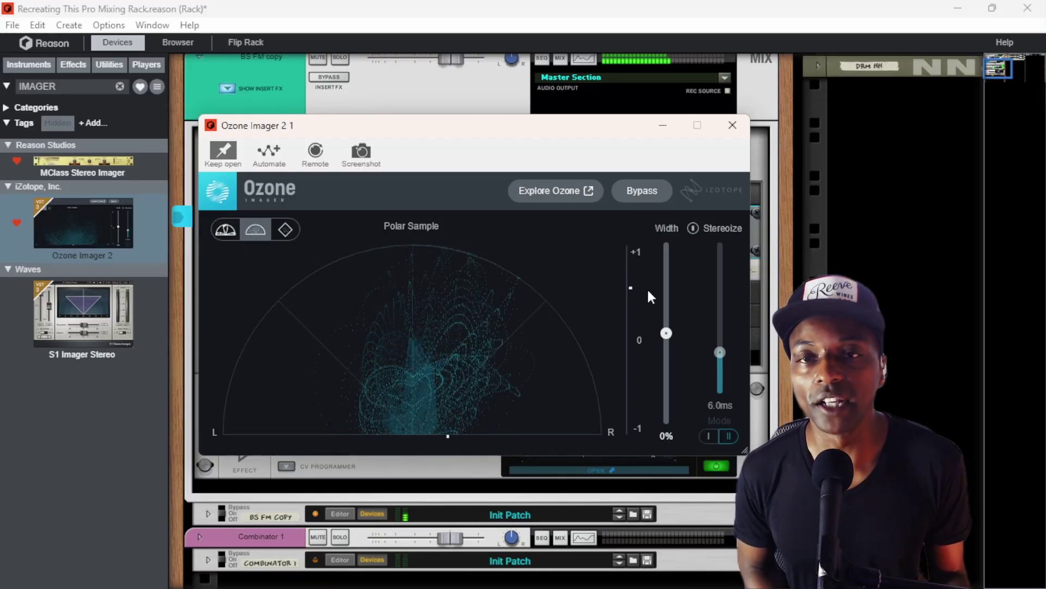
drag(480, 126, 964, 131)
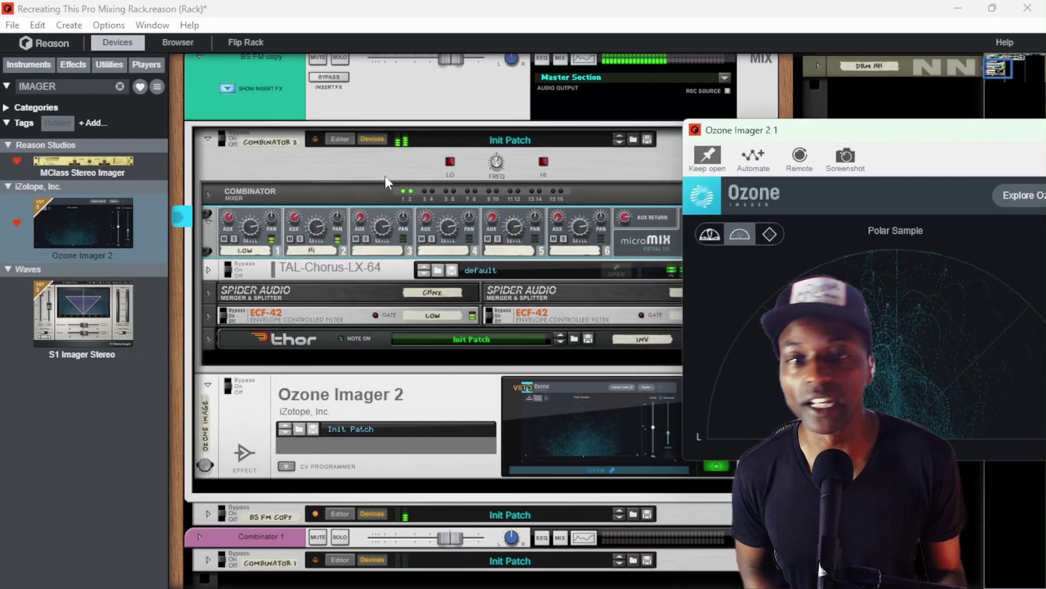
click(230, 229)
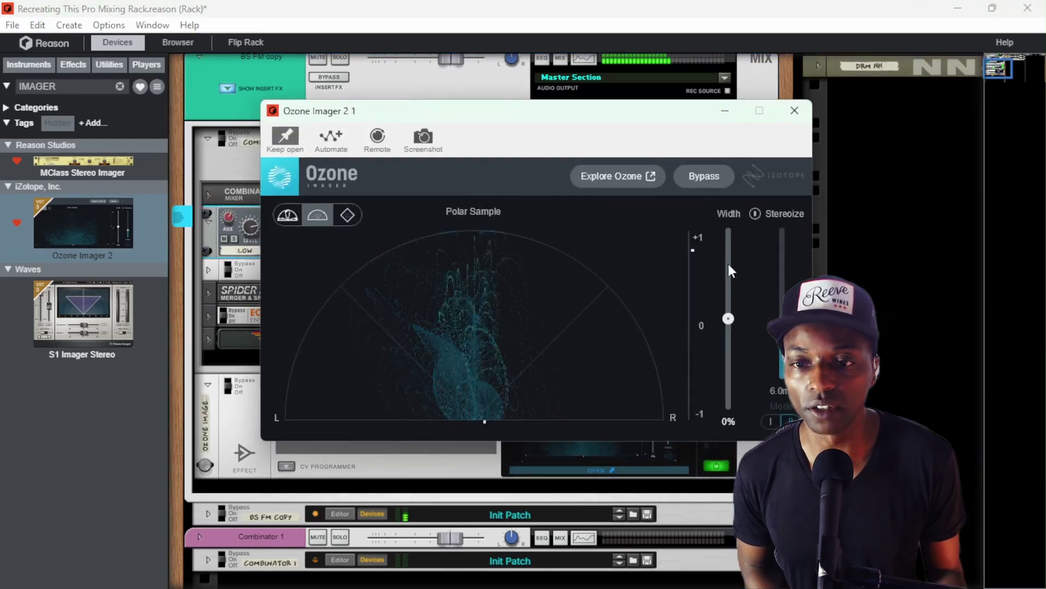
Step: Compare the imager at -100% width (mono) and 0% while tweaking the aux send, then close it
drag(728, 321, 721, 553)
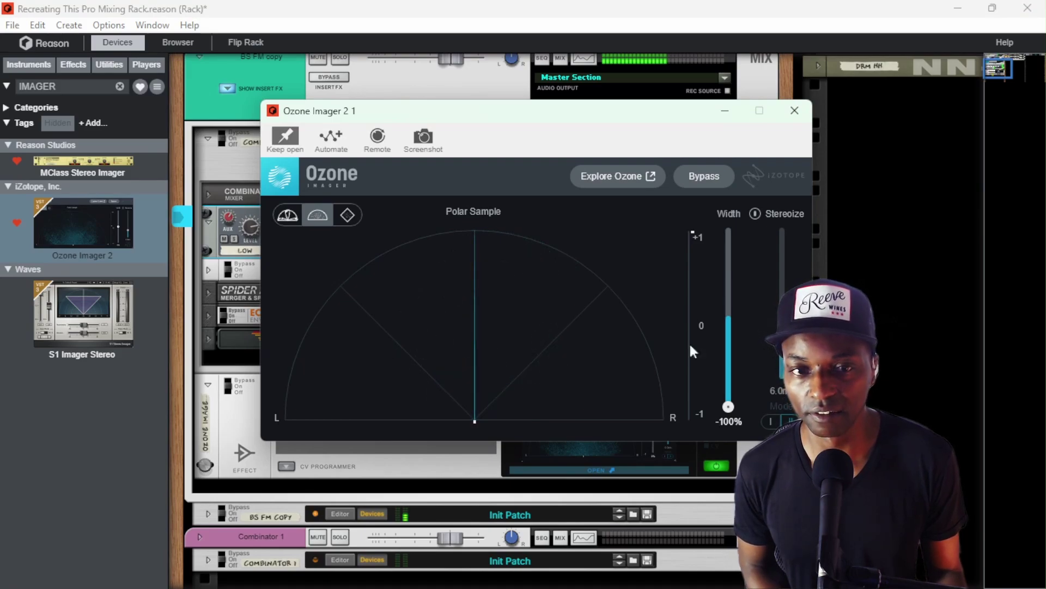
drag(547, 122, 942, 107)
click(225, 237)
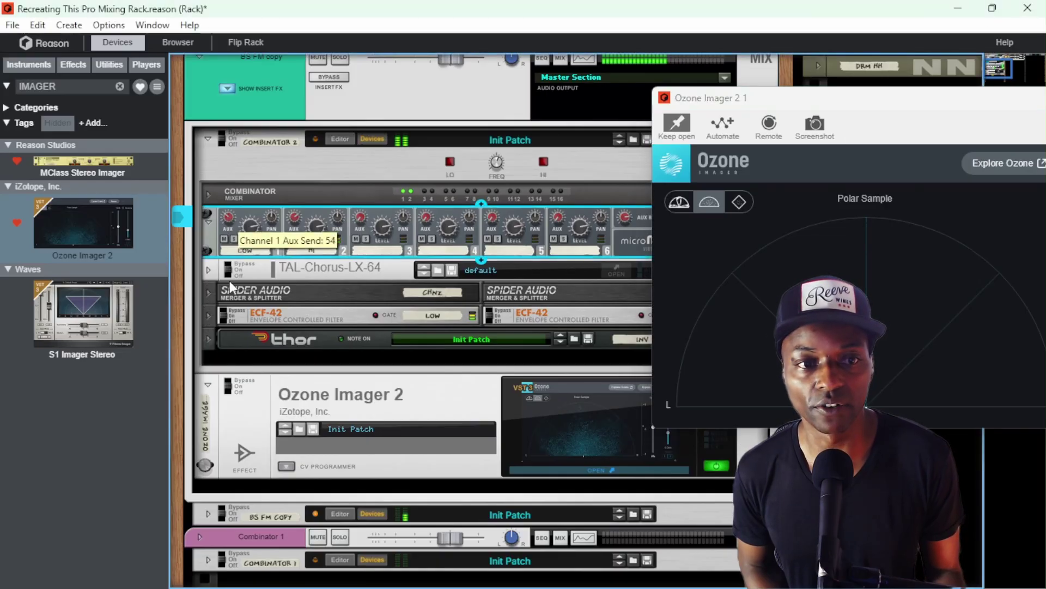
drag(801, 101, 452, 126)
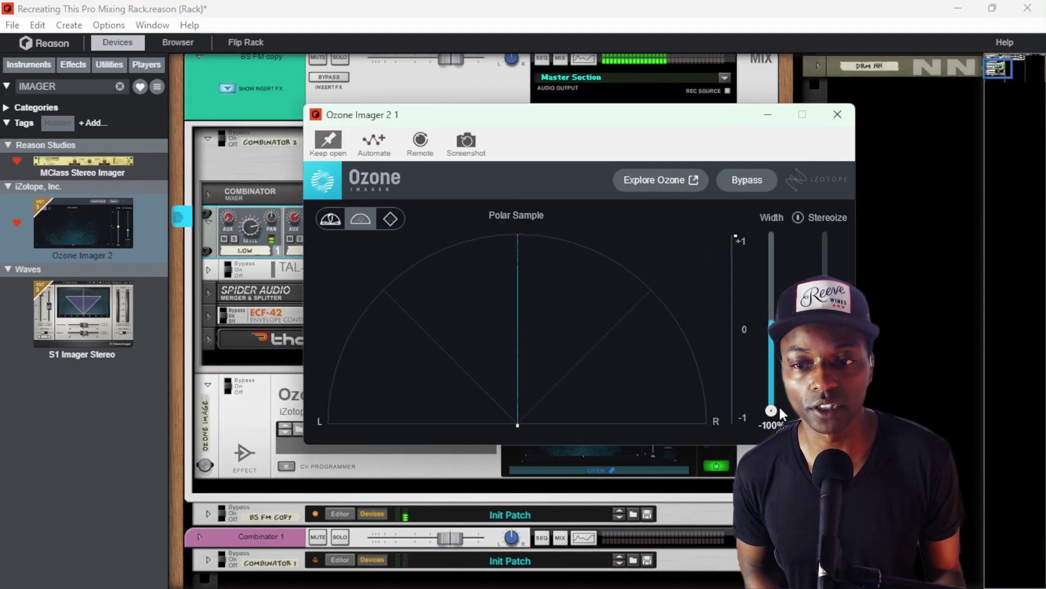
drag(772, 410, 772, 327)
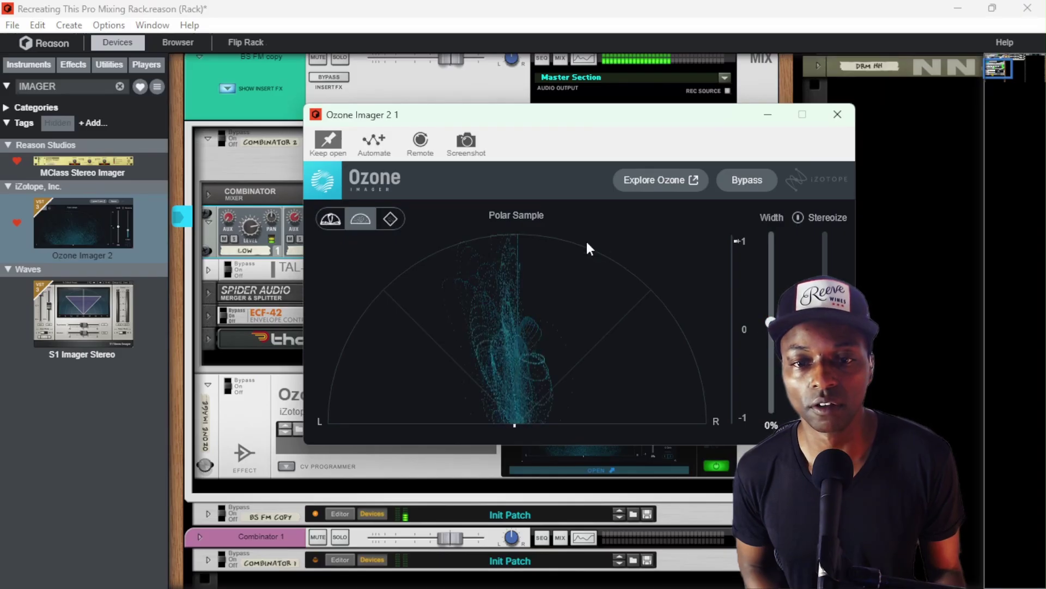
click(838, 114)
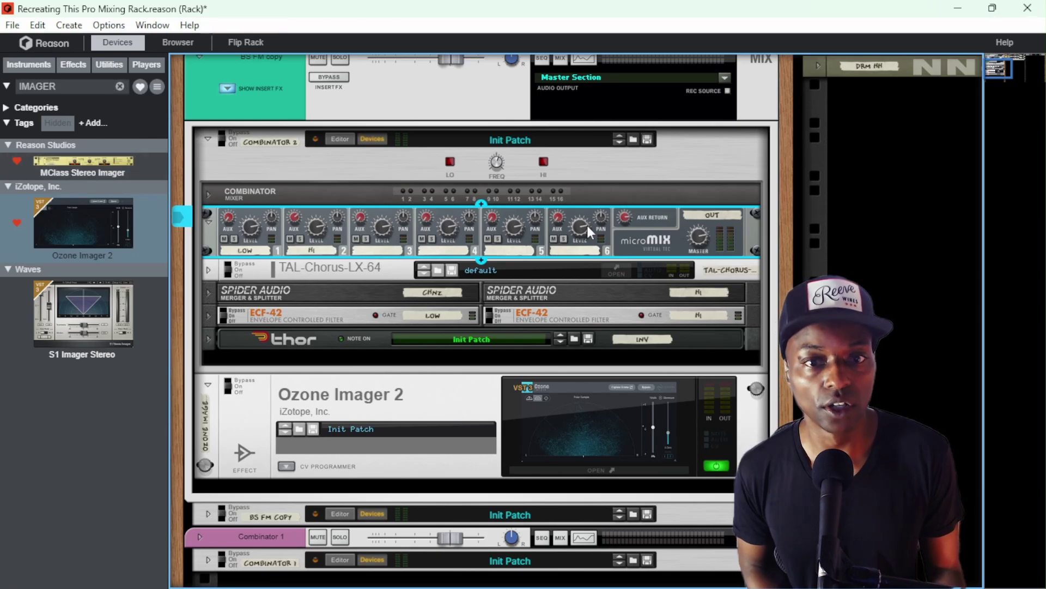
Step: Duplicate the micromix below the original, name the copy LO FX, and flip the rack to its back
drag(483, 206, 481, 259)
double_click(709, 267)
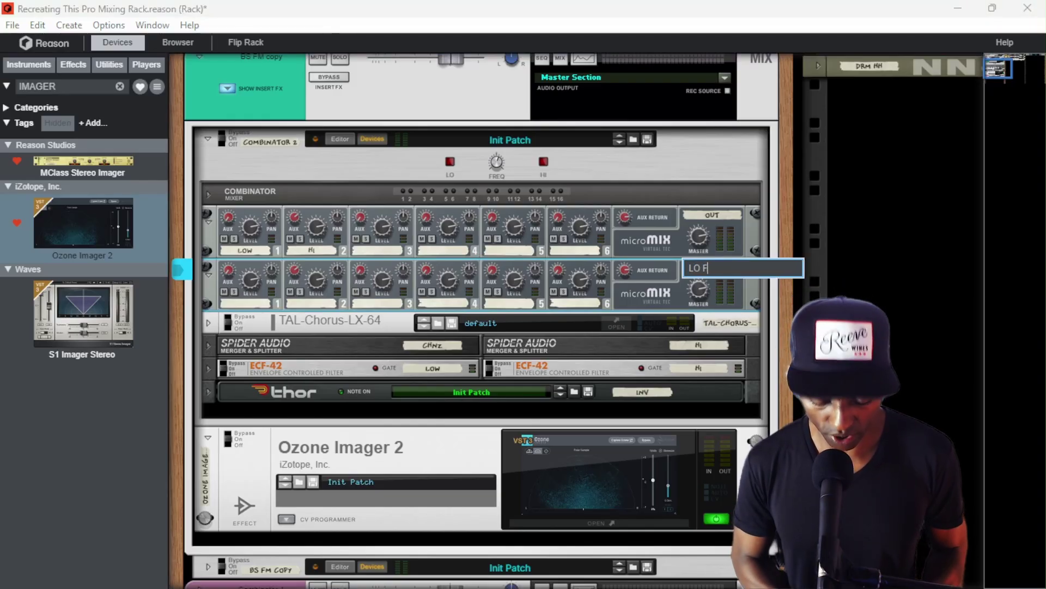
key(Return)
key(Tab)
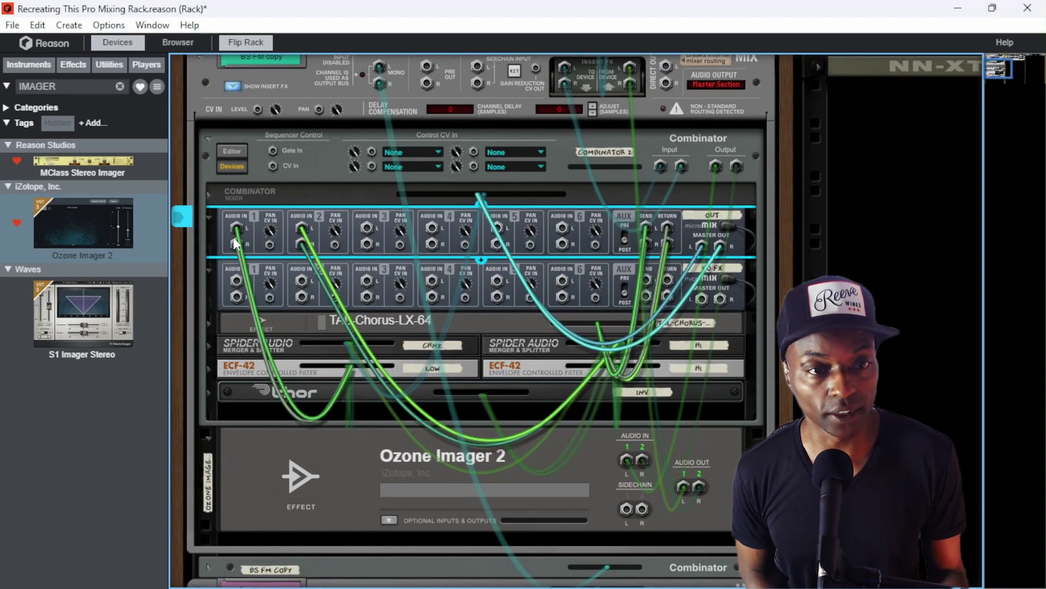
Step: Move the low band's left and right cables from the upper micromix to LO FX's Audio In 1
click(428, 369)
drag(238, 245, 240, 299)
drag(237, 231, 236, 281)
click(716, 305)
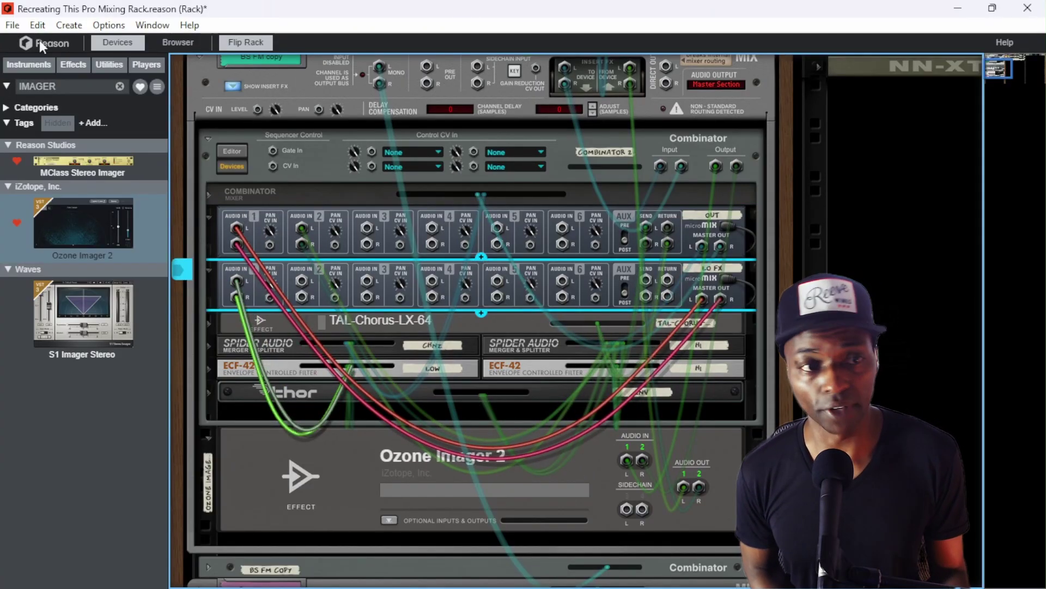
Step: Search 'DISTO' in the Browser and insert SADIST Saturation Distortion into the rack
click(113, 76)
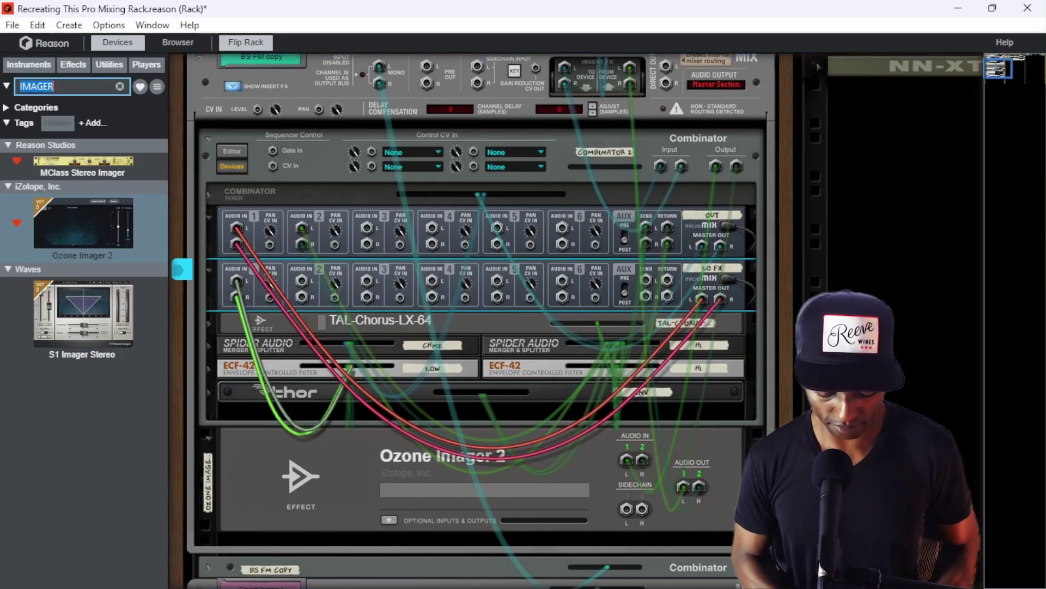
text(DISTO)
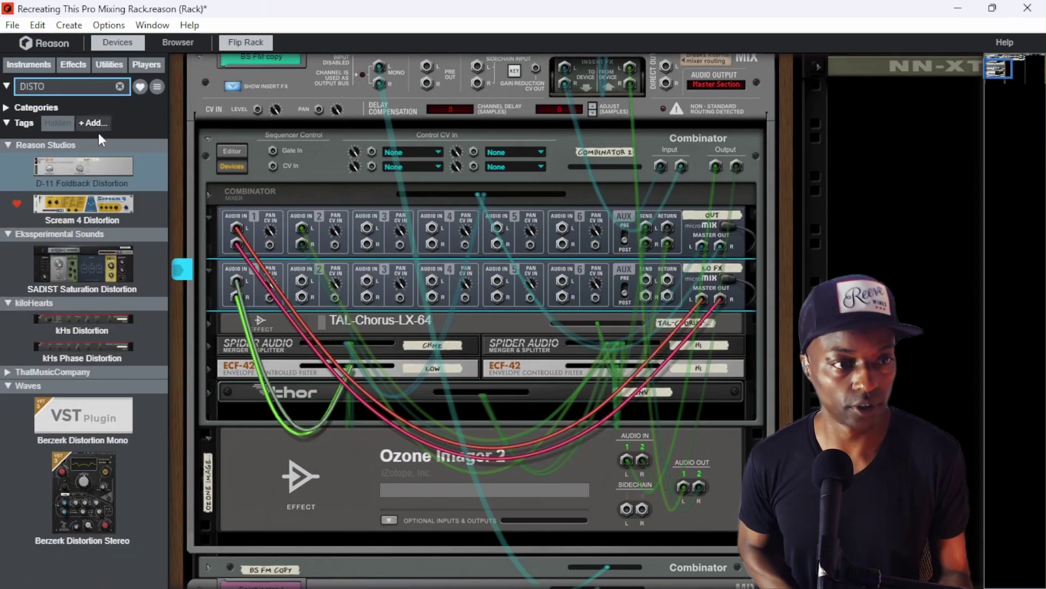
click(99, 275)
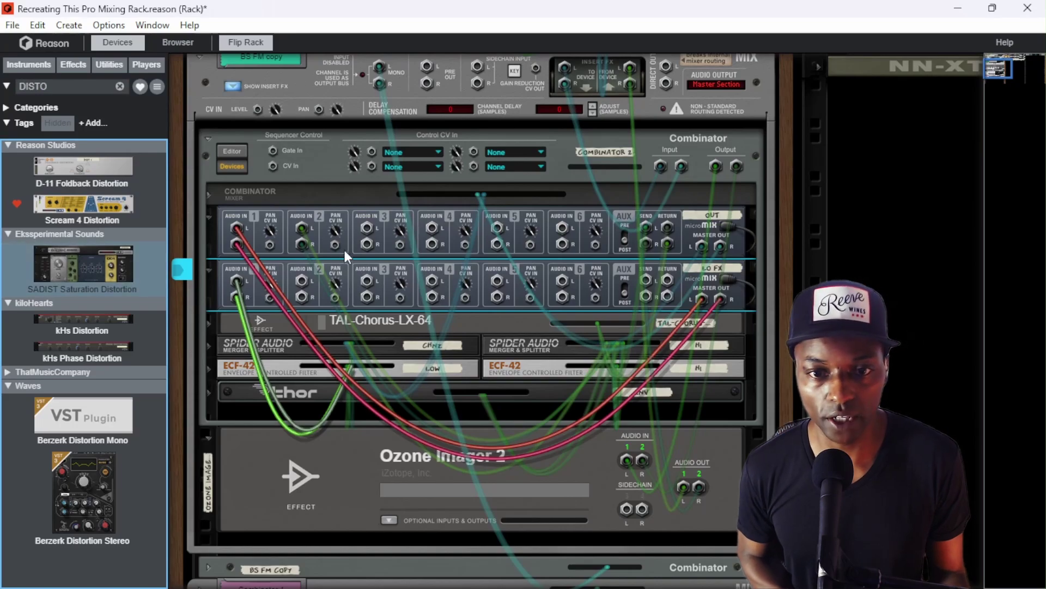
double_click(104, 267)
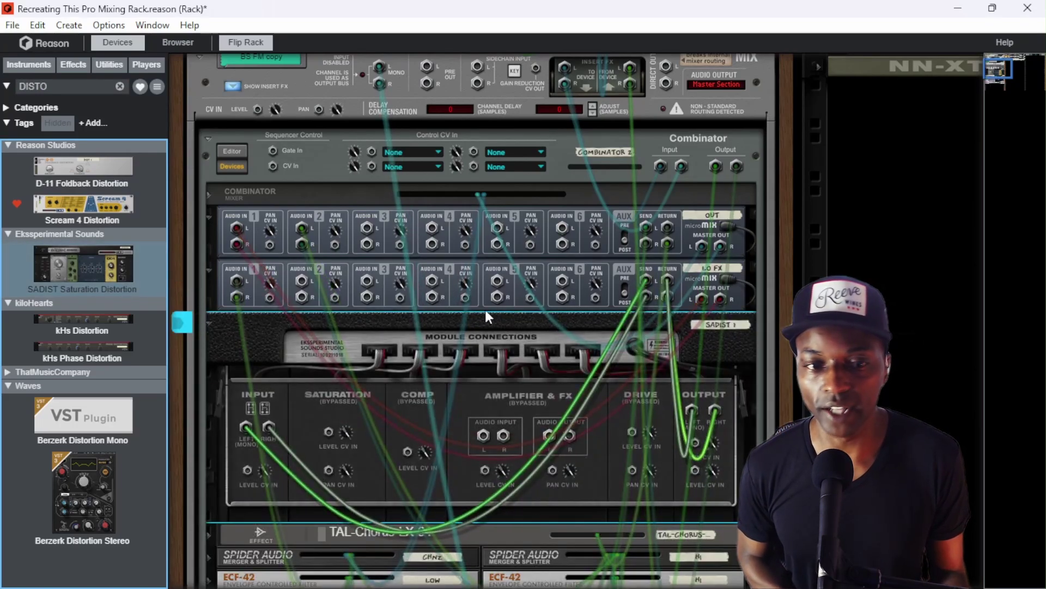
Step: Check the SADIST cabling with cables made fully opaque, then return to the front panels
key(Tab)
key(Tab)
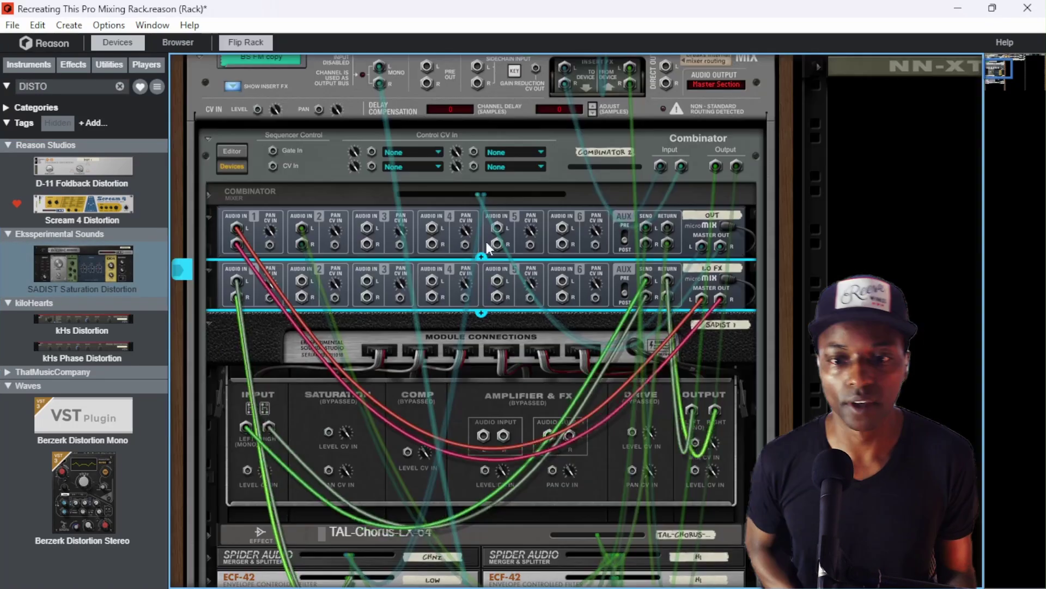
scroll(488, 238, down, 2)
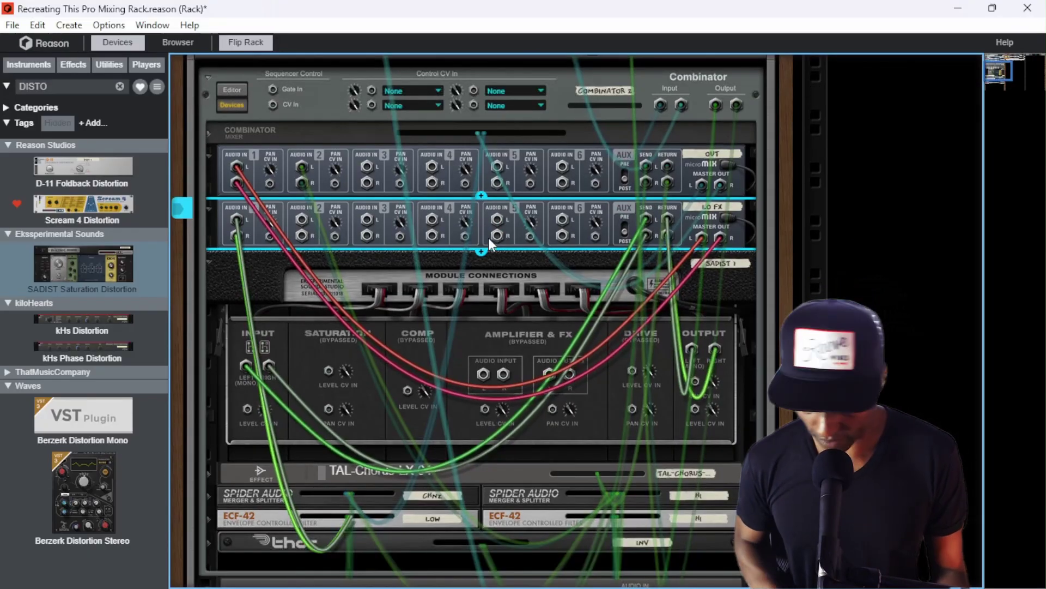
key(k)
key(k)
key(k)
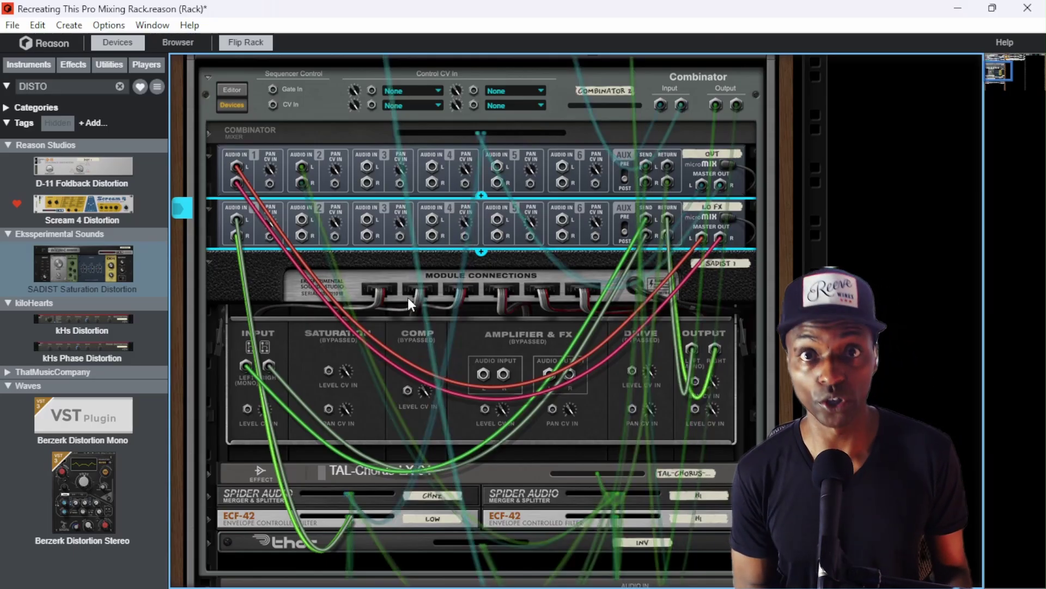
key(Tab)
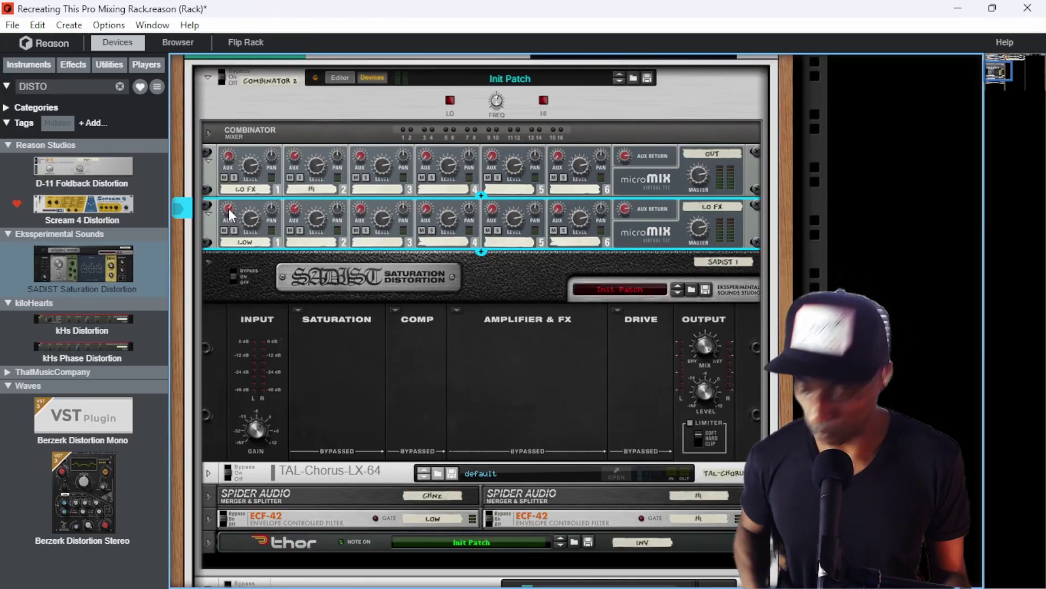
Step: Start playback, load SAT67 Saturation into SADIST, and set LO FX channel 1's aux send to 67
key(space)
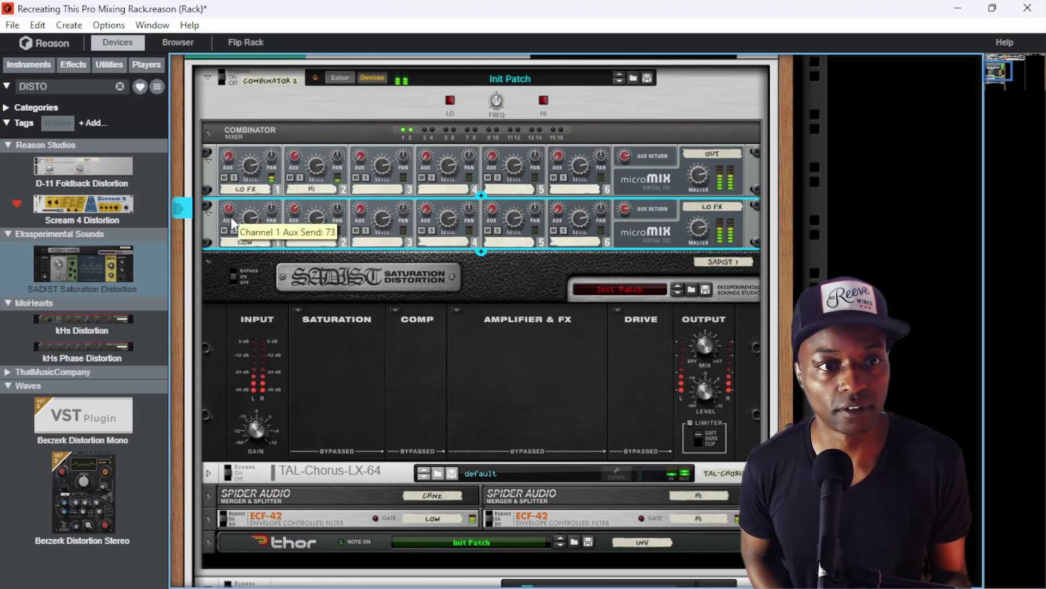
click(298, 314)
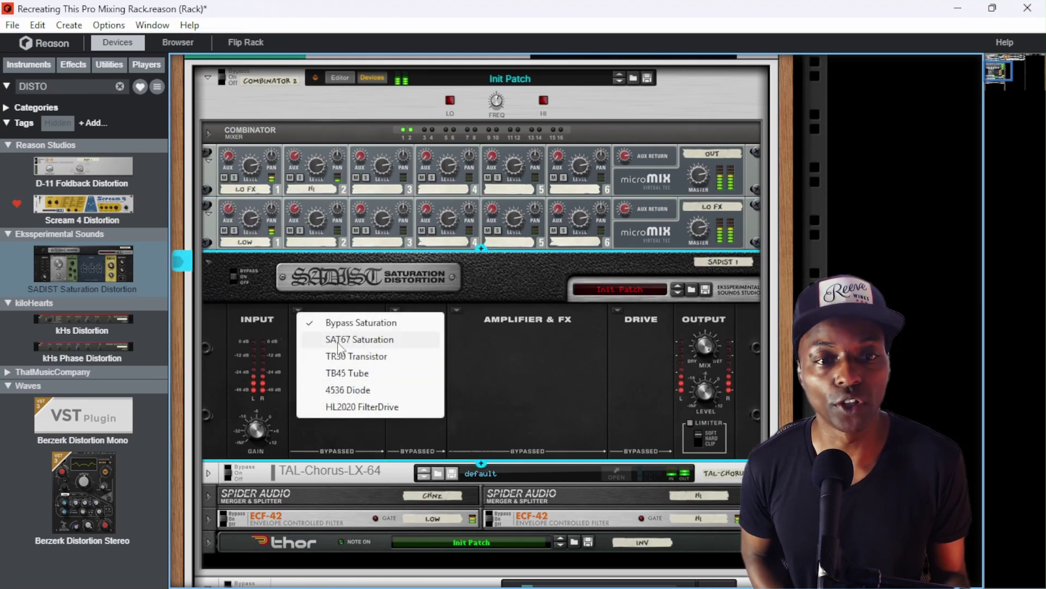
click(327, 338)
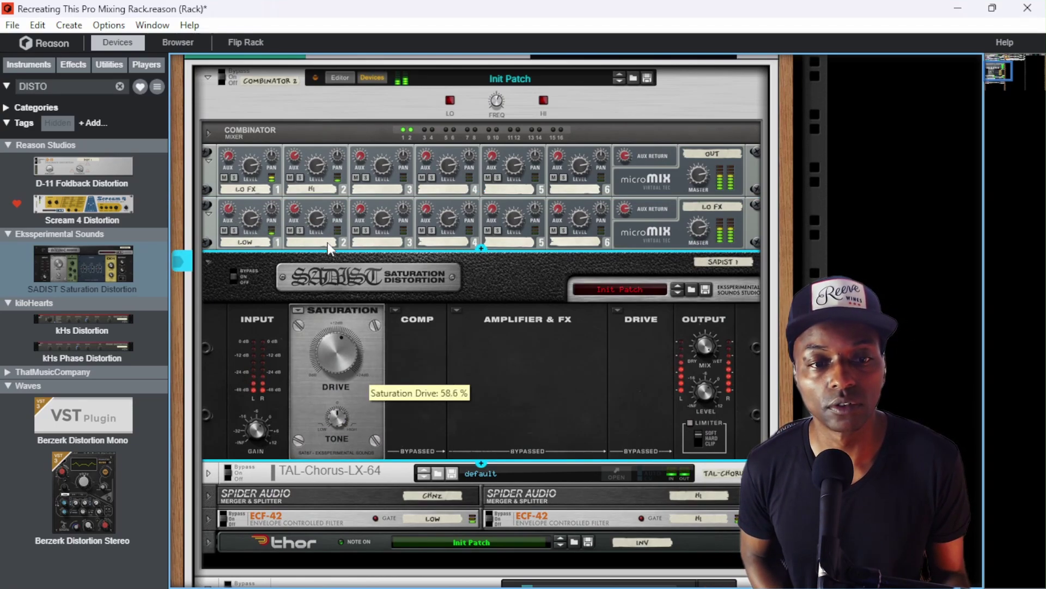
click(225, 212)
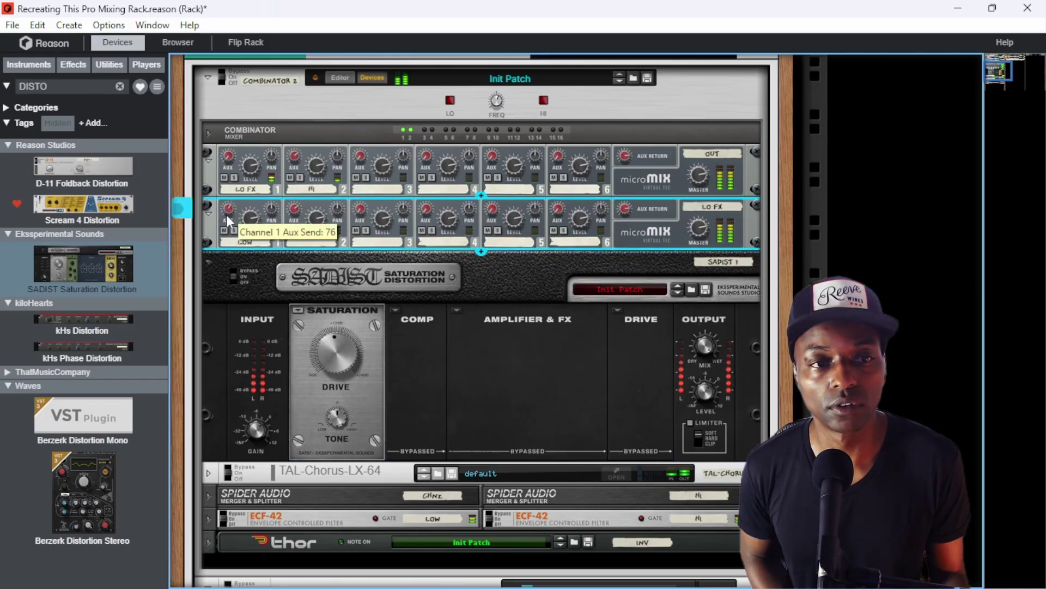
drag(229, 219, 238, 240)
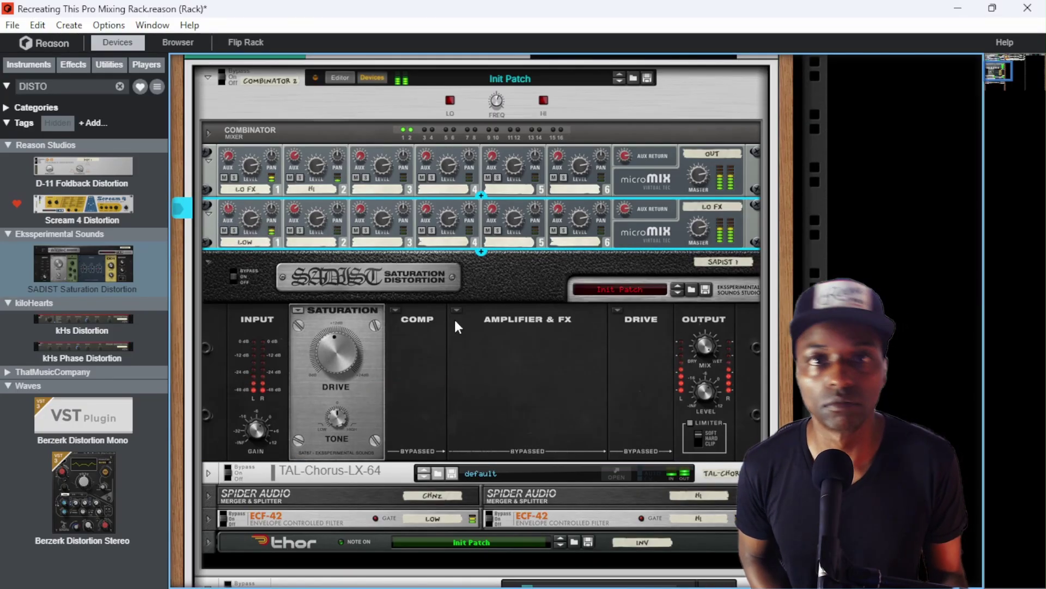